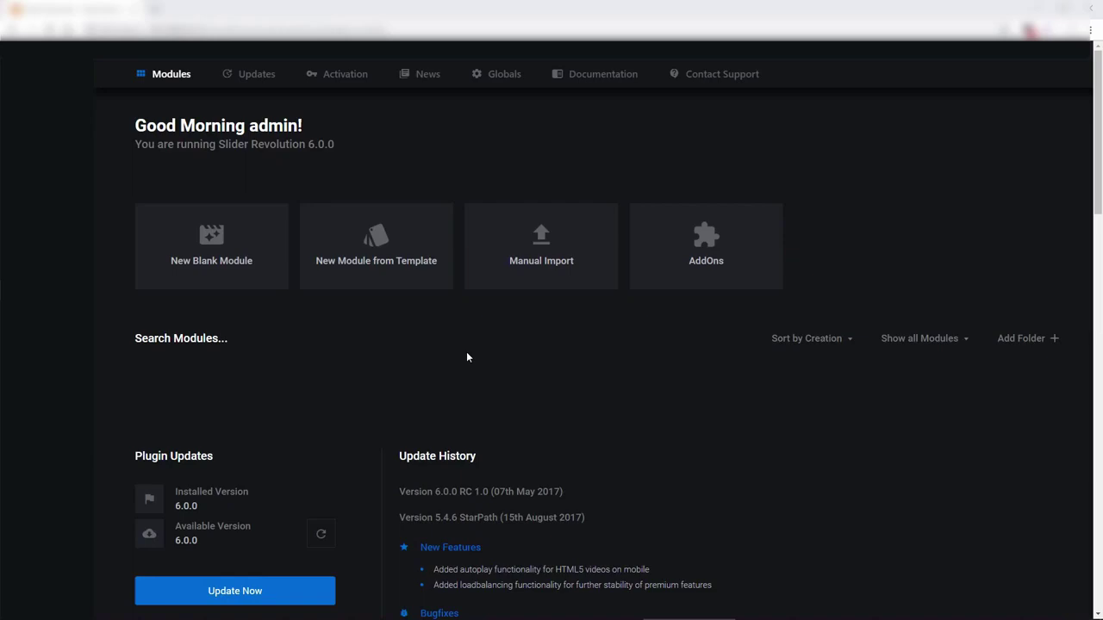
- Create a new module from the favorited Creative Frontpage template by installing it
left_click(402, 255)
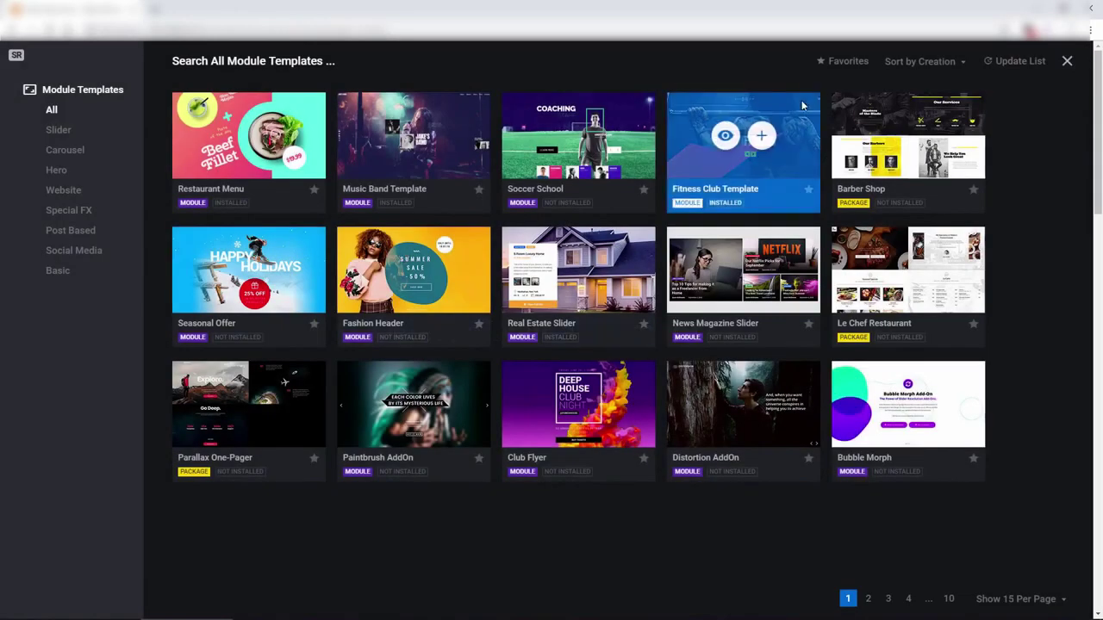
left_click(837, 65)
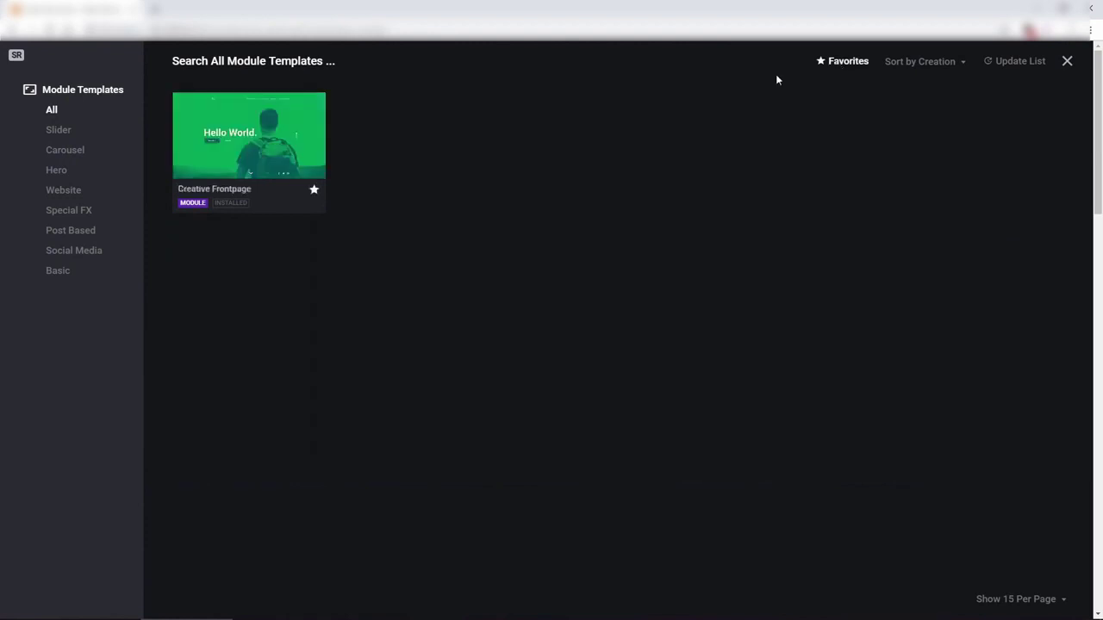
left_click(265, 135)
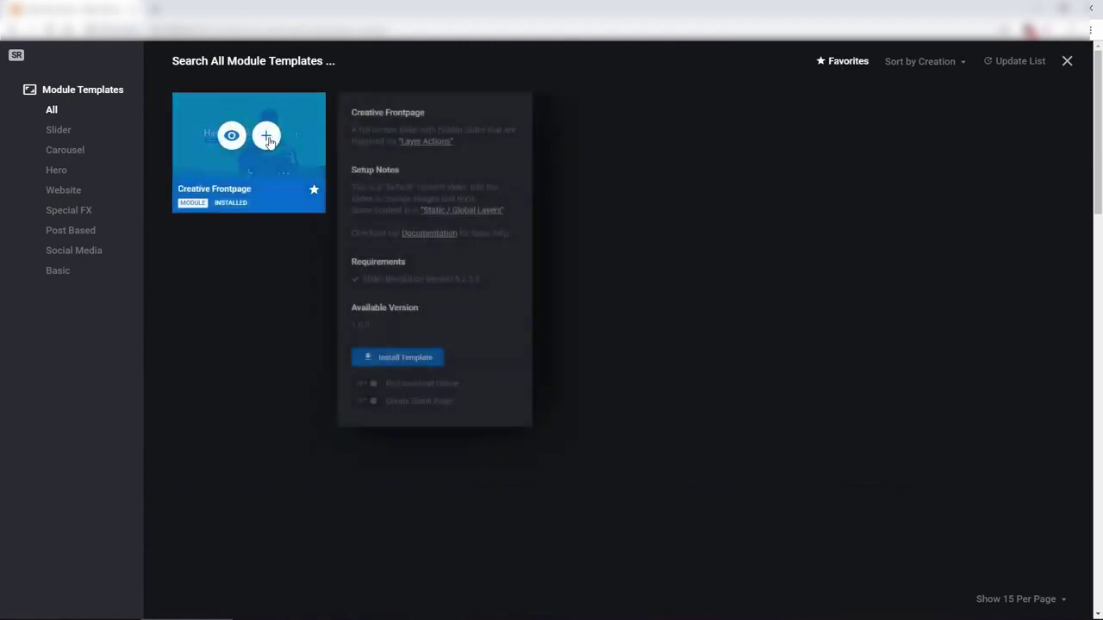
left_click(399, 358)
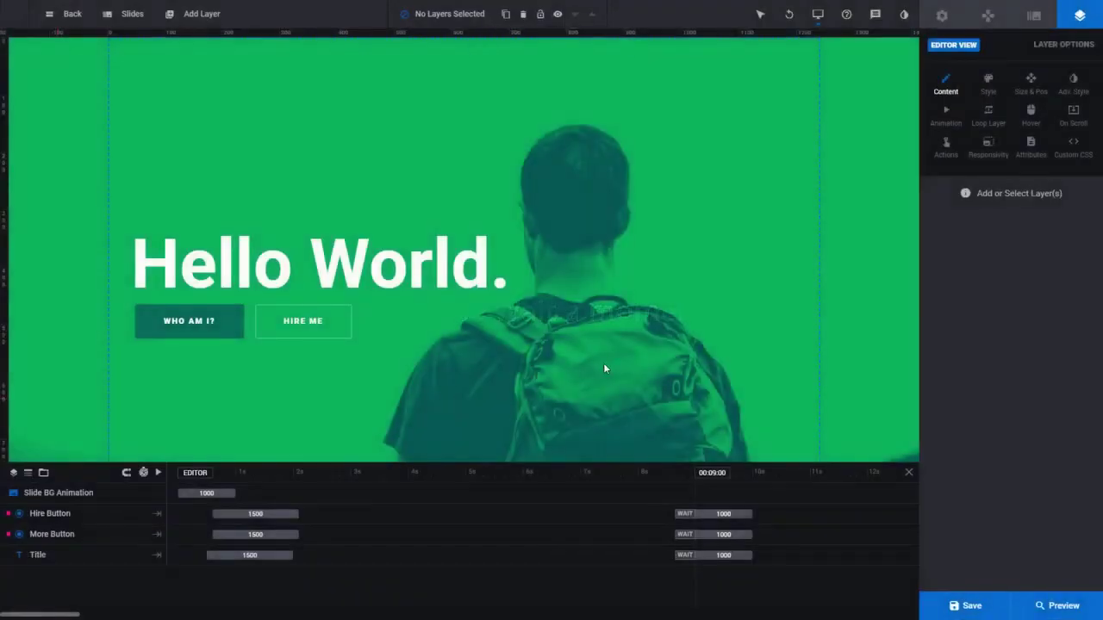
- Preview the module, follow its "Who am I?" button to the linked slide, and close the preview
left_click(1059, 606)
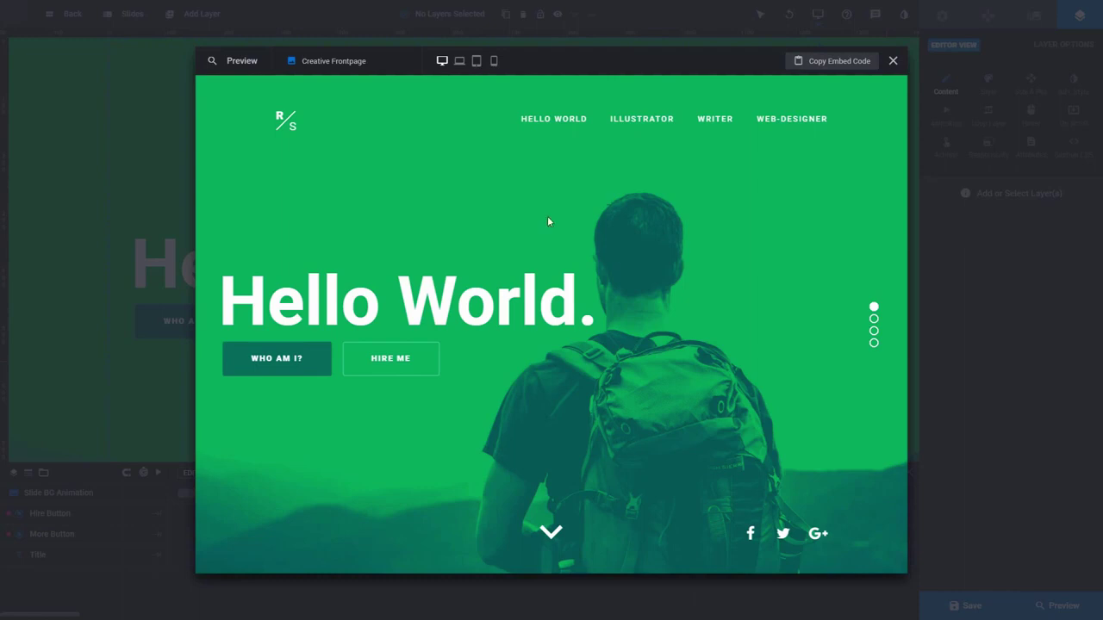
left_click(281, 370)
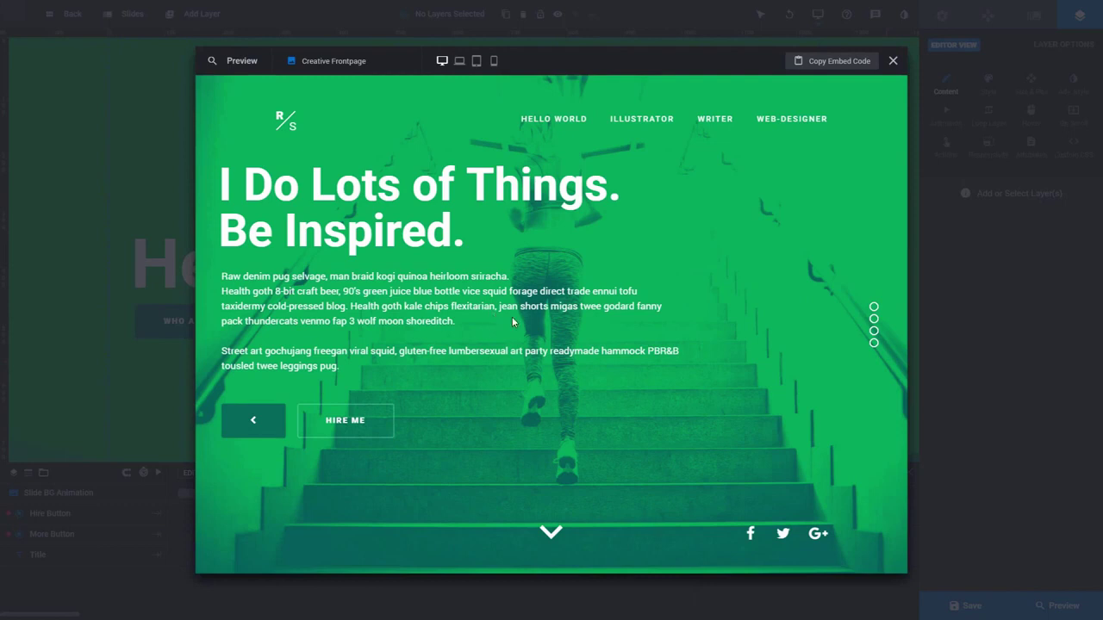
left_click(893, 61)
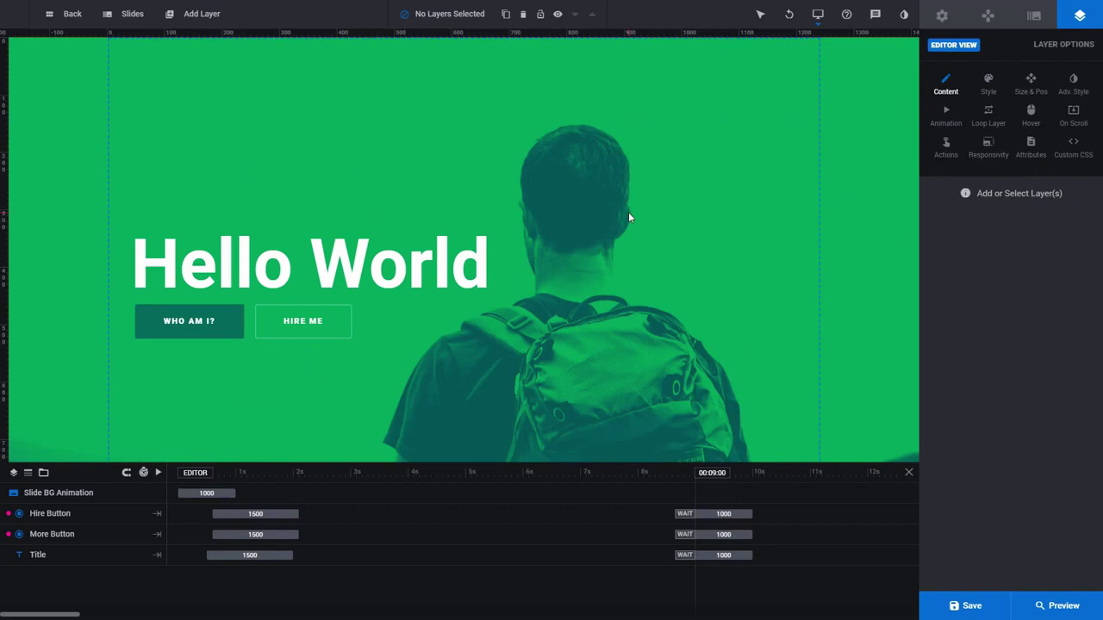
- Select the Hello World title layer and highlight its text content
left_click(301, 271)
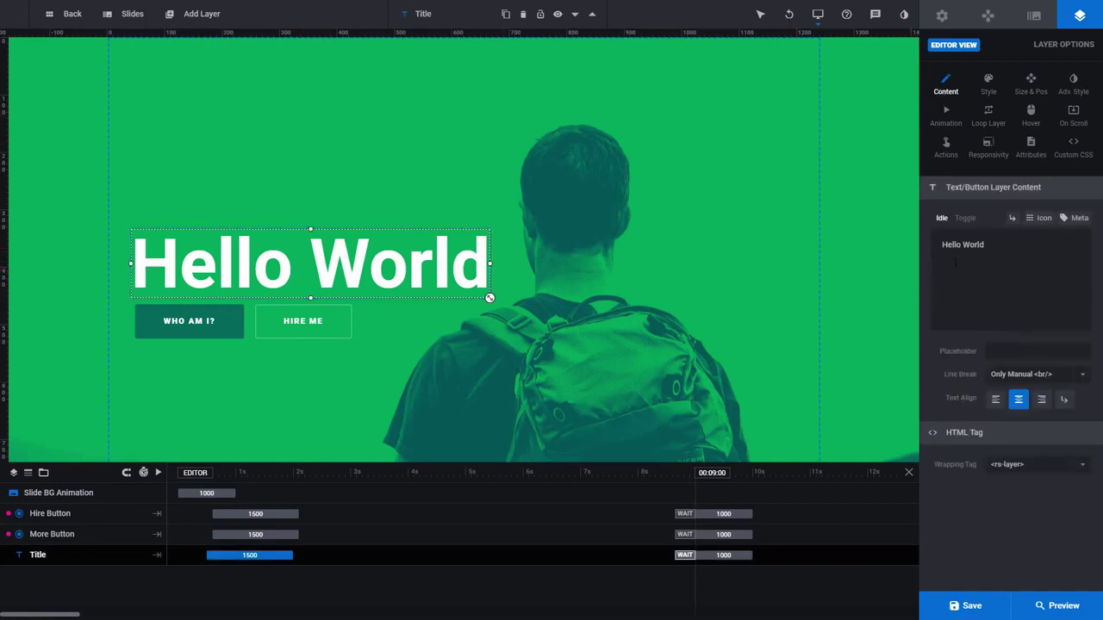
left_click_drag(942, 245, 1014, 245)
left_click(1014, 243)
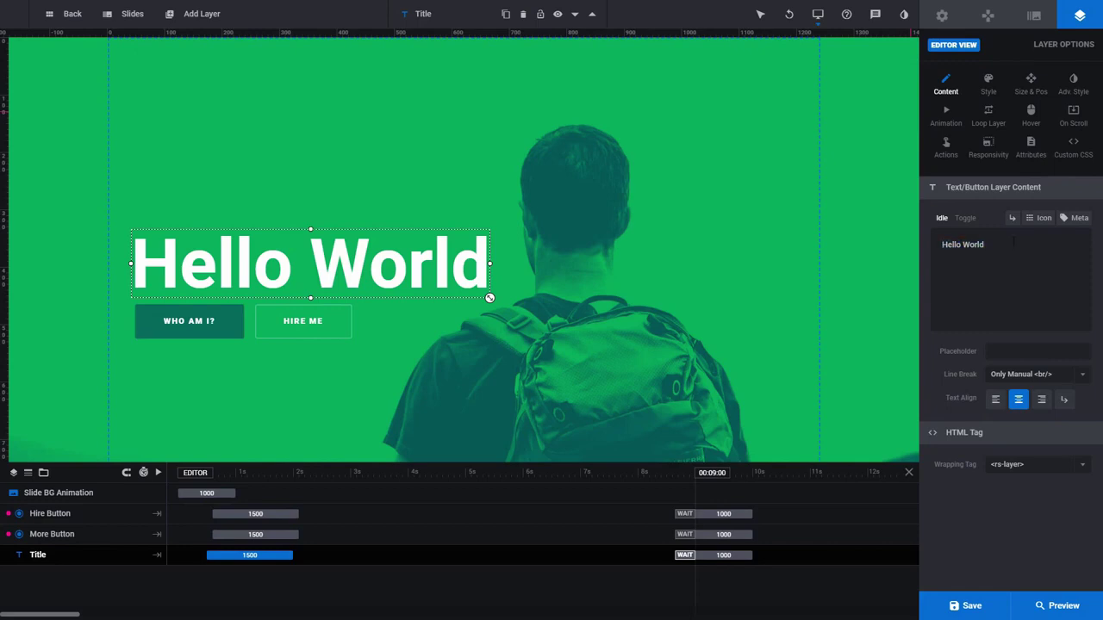
- Try the red, blue and green presets as the title's text color and discard the color change
left_click(989, 82)
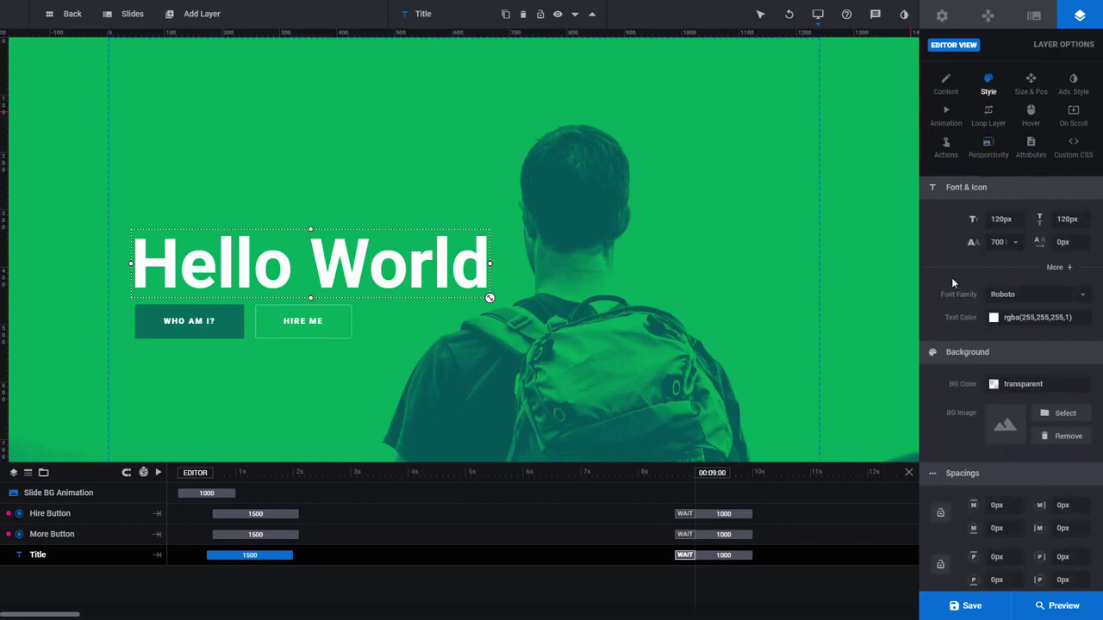
left_click(1021, 317)
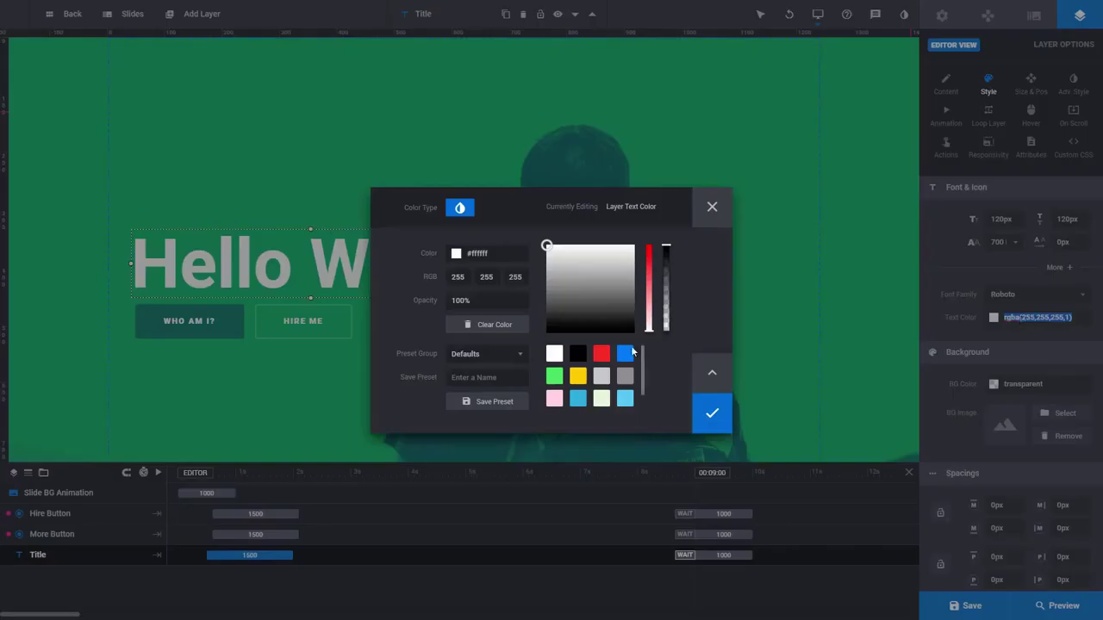
left_click(602, 353)
left_click_drag(529, 209, 644, 126)
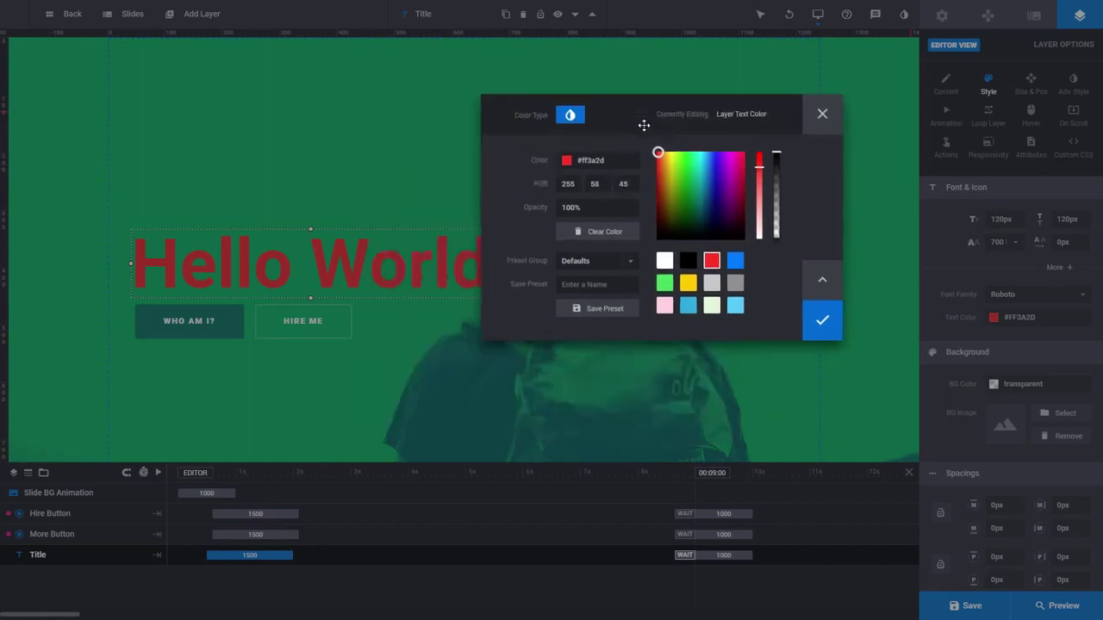
left_click(734, 261)
left_click(665, 284)
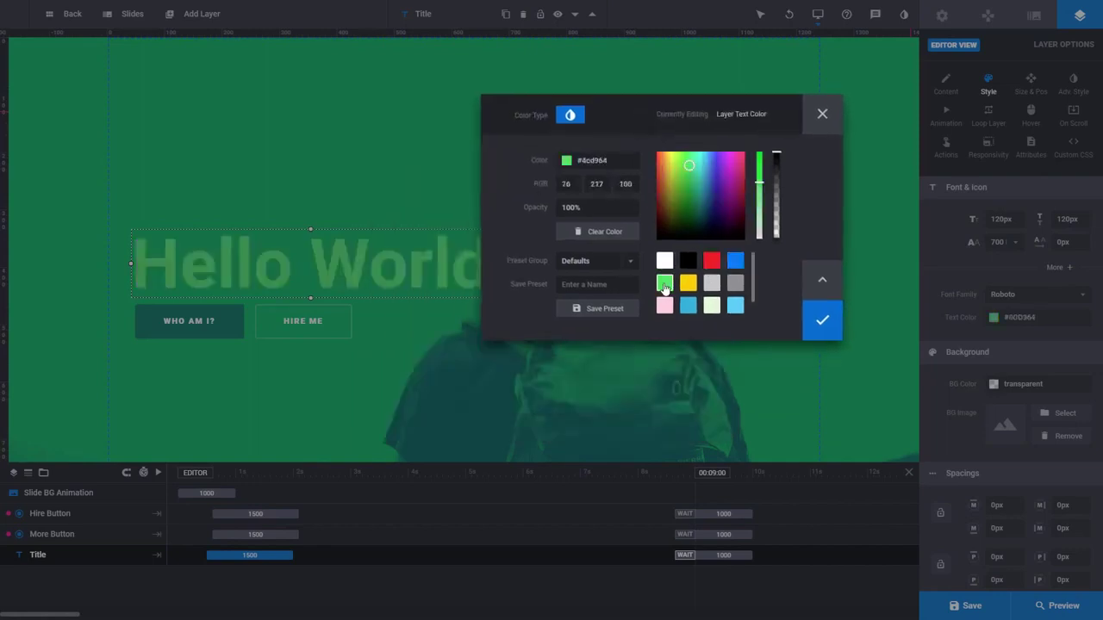
left_click(823, 117)
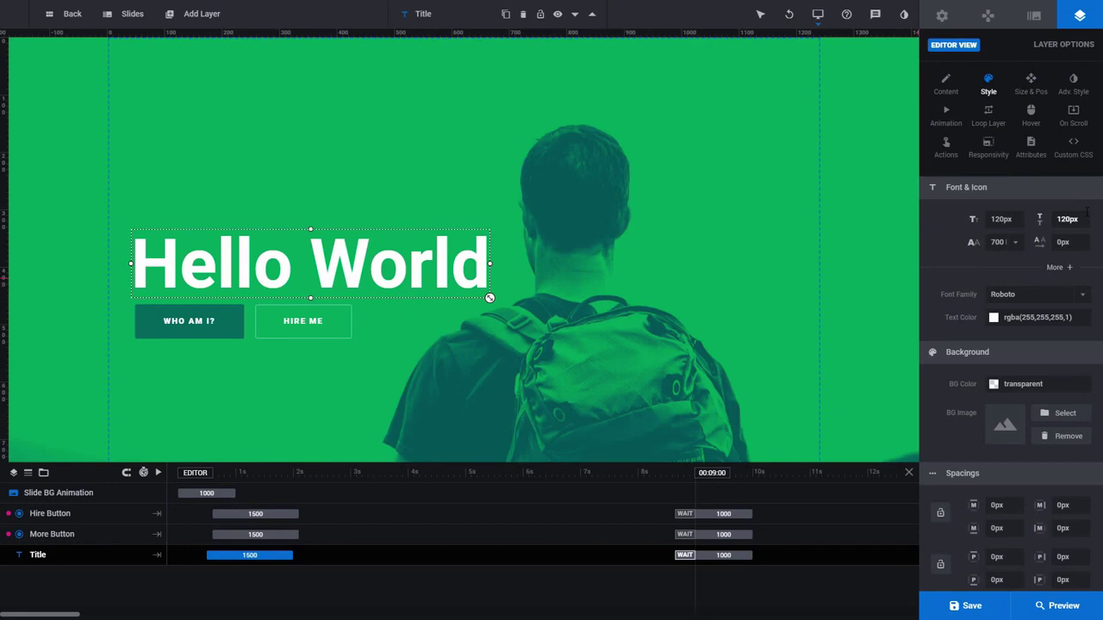
- Try the thin Montserrat 100px, weight 100 headline quick style on the title and undo it
left_click(903, 18)
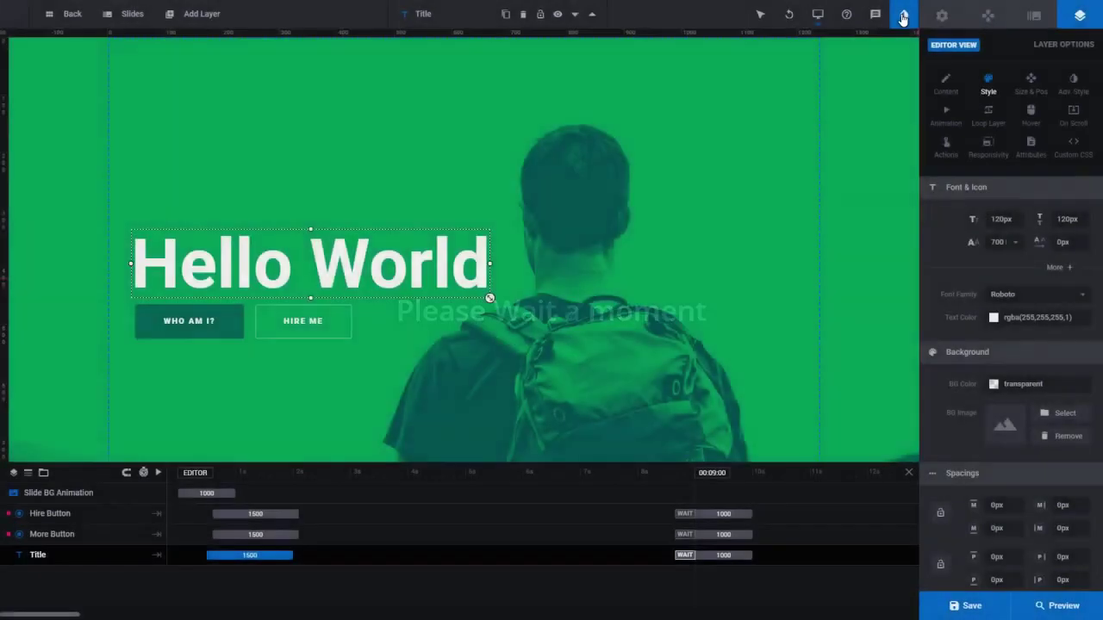
scroll(991, 241, "down", 2)
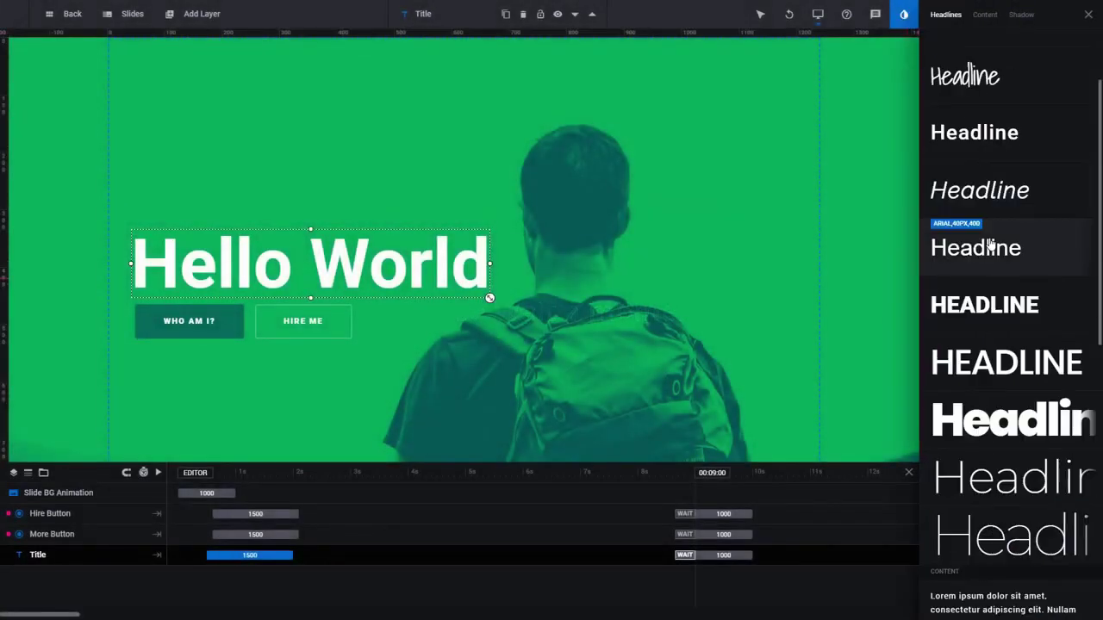
scroll(1002, 289, "down", 1)
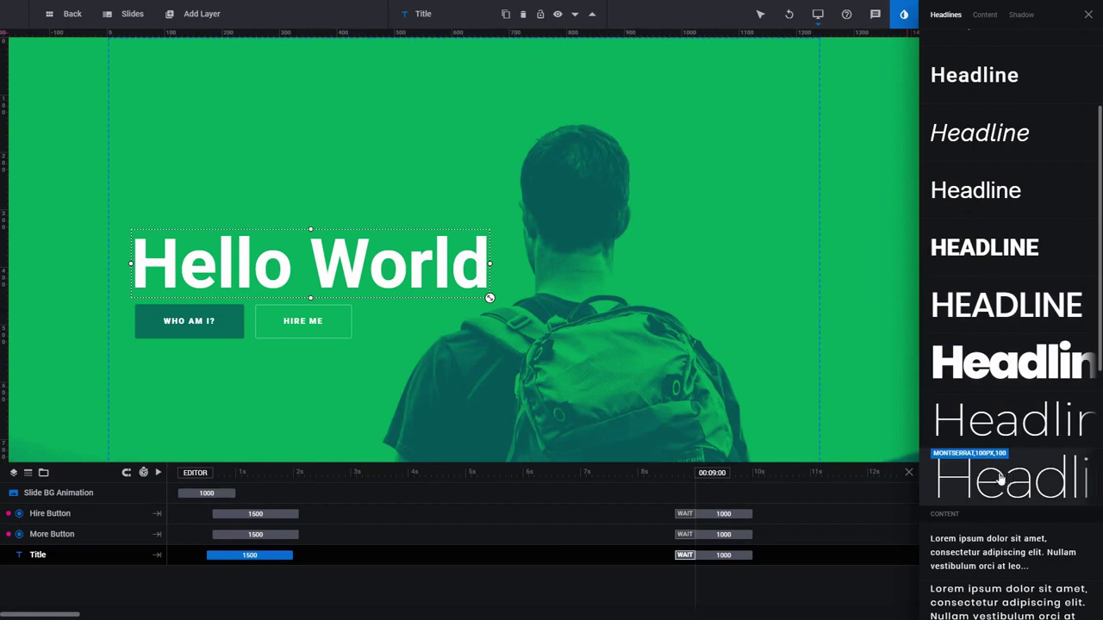
left_click(998, 477)
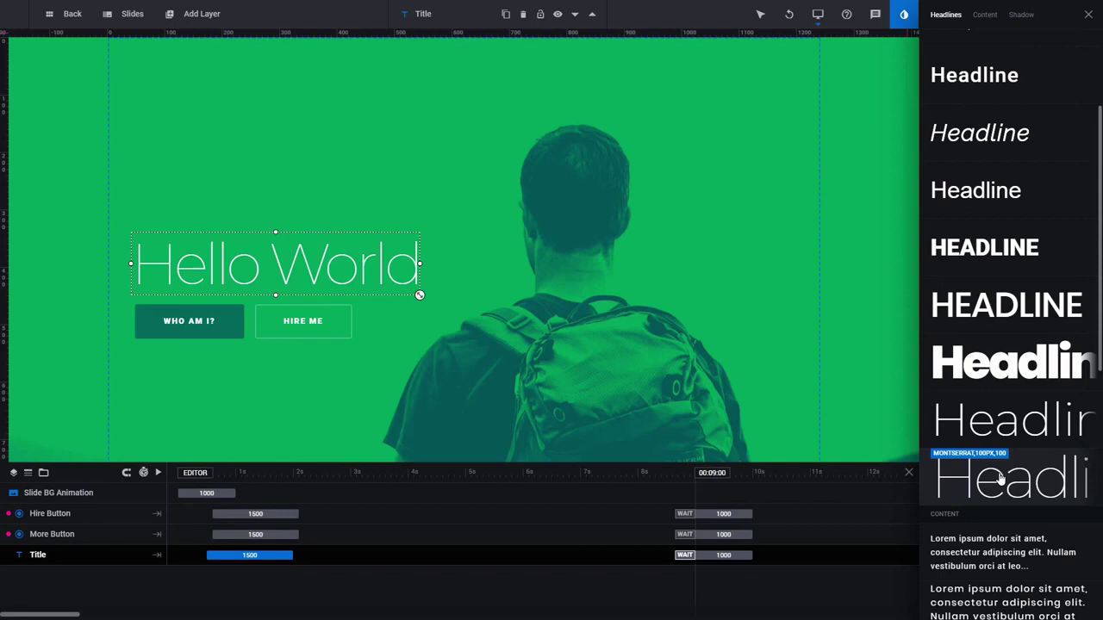
left_click(1088, 14)
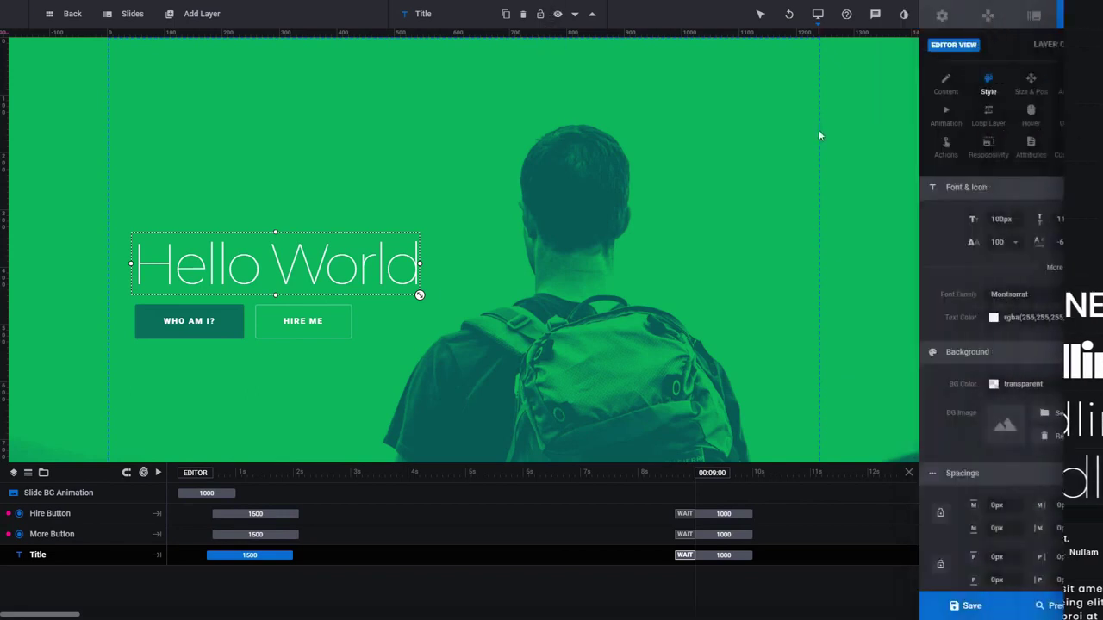
left_click(790, 16)
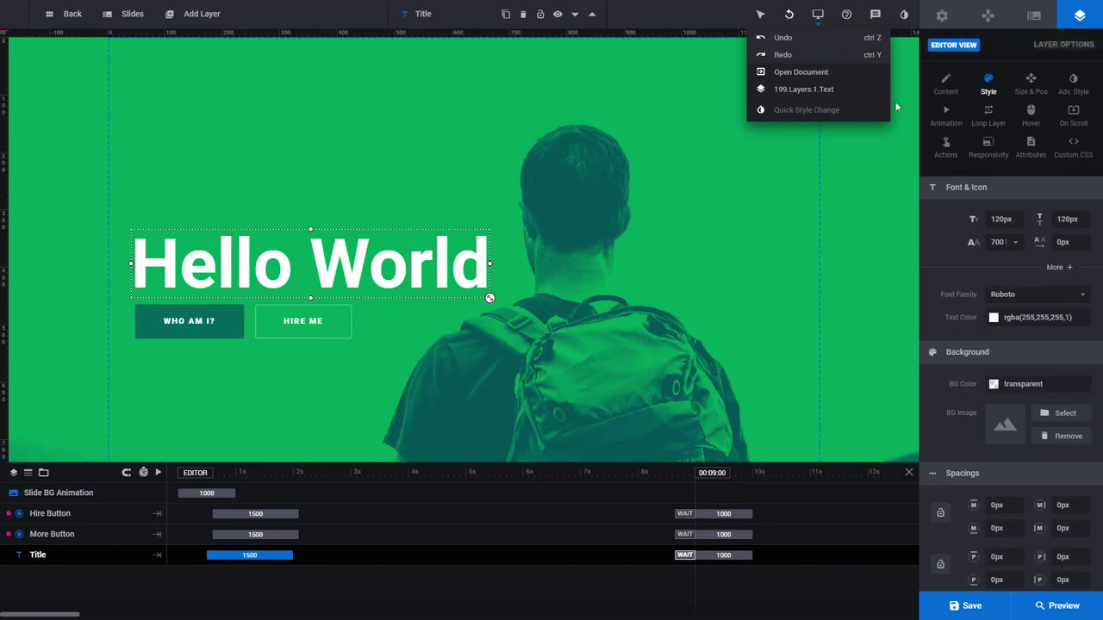
- Give the title layer a black background color at 35% opacity
scroll(935, 246, "down", 1)
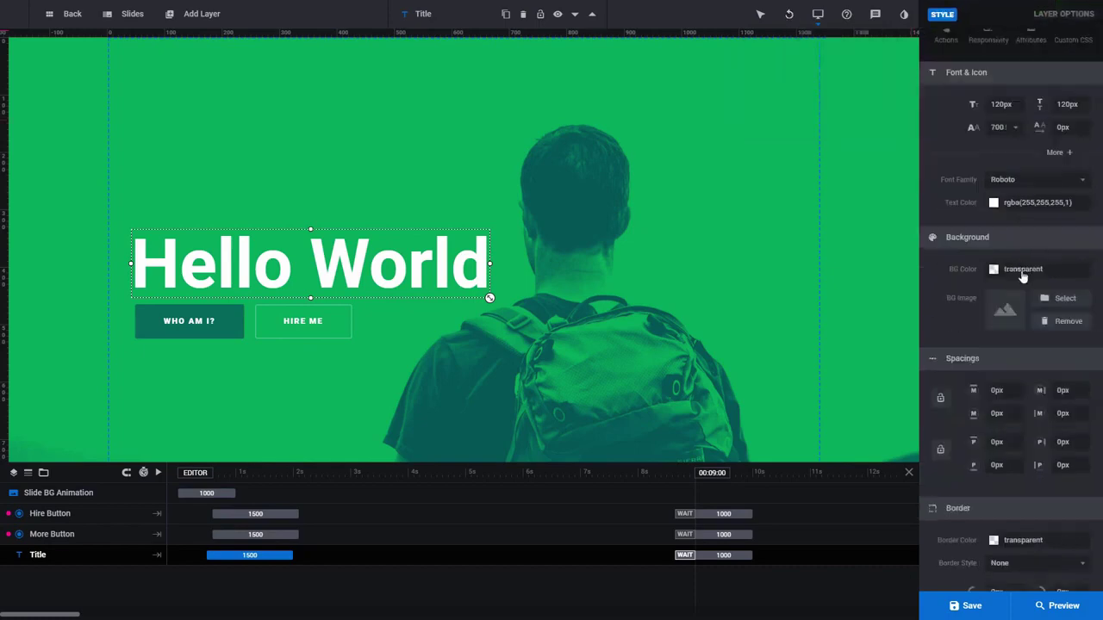
left_click(1023, 268)
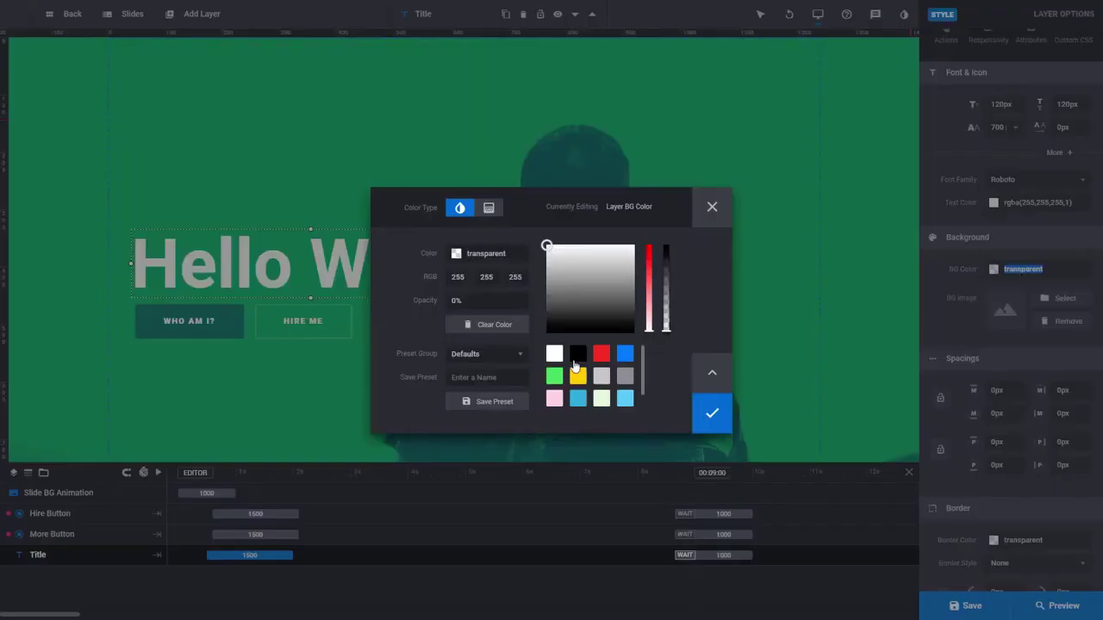
left_click(578, 355)
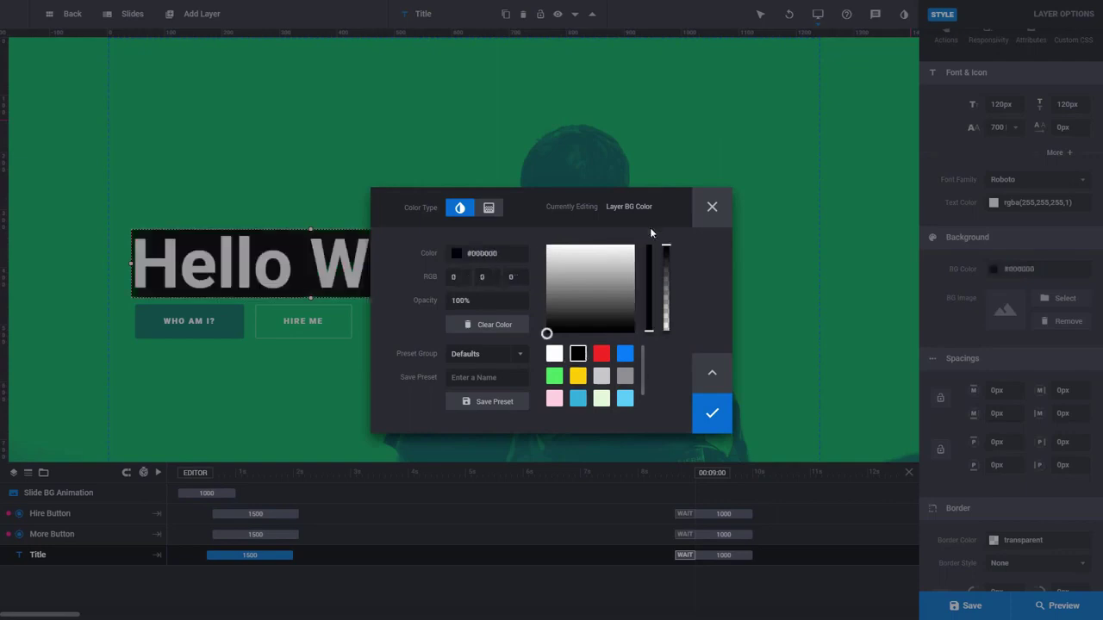
left_click_drag(667, 269, 667, 306)
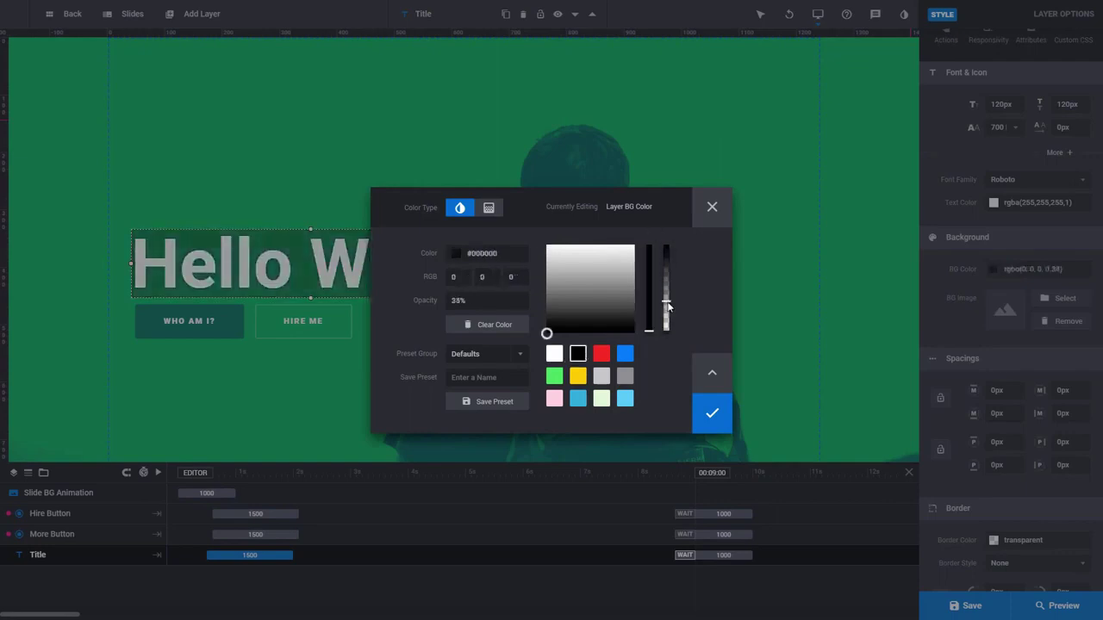
left_click(711, 416)
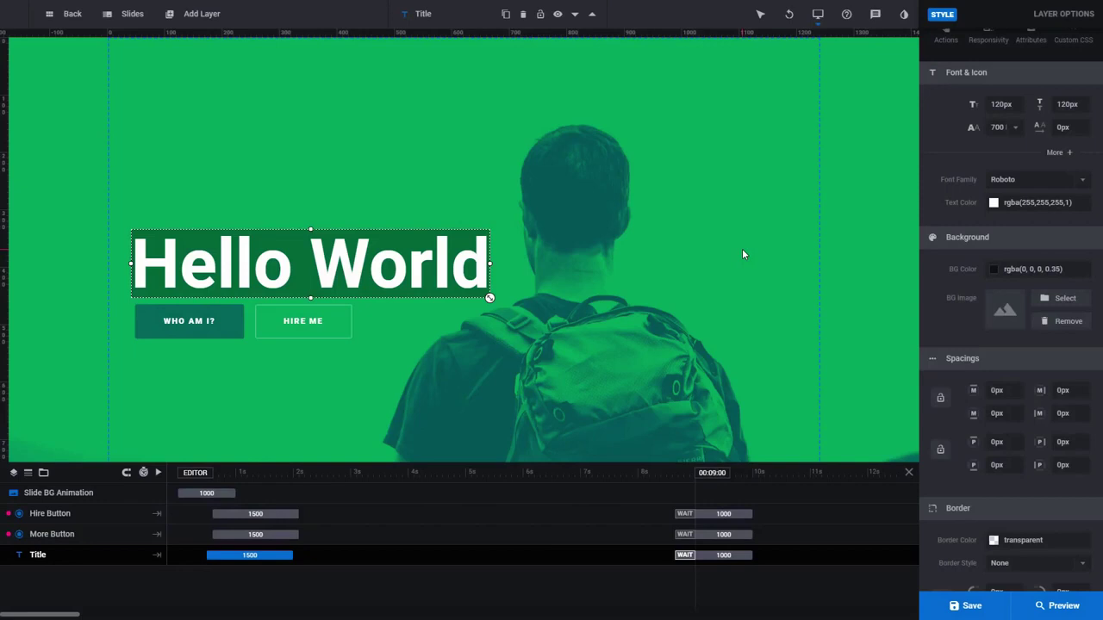
- Enable the text shadow effect in the title layer's advanced style settings
scroll(952, 280, "up", 2)
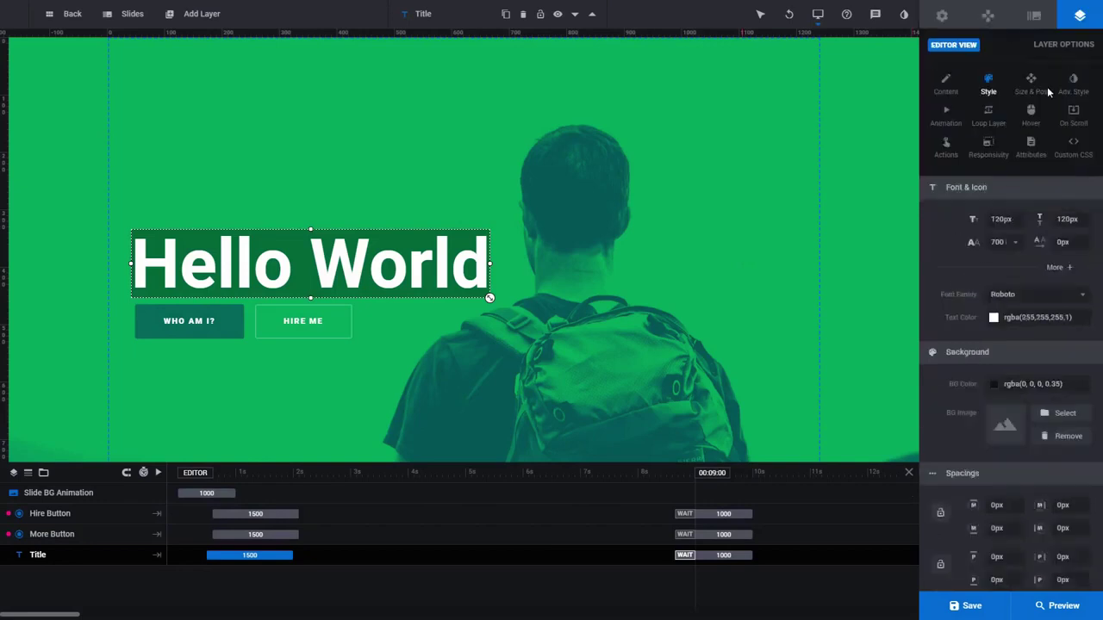
left_click(1072, 84)
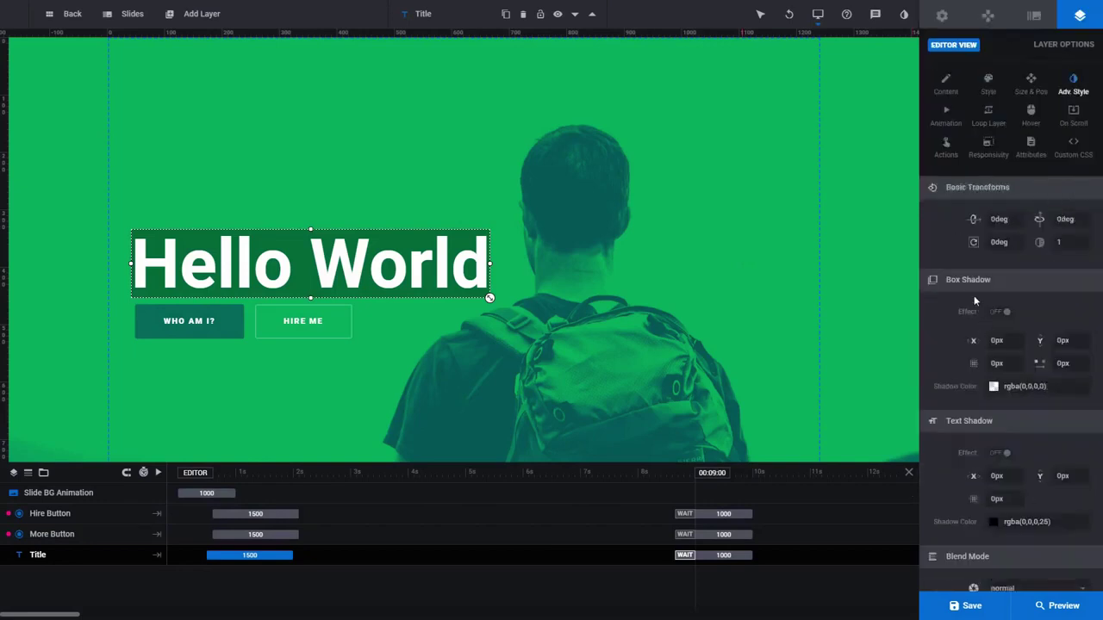
scroll(974, 300, "down", 3)
left_click(1001, 283)
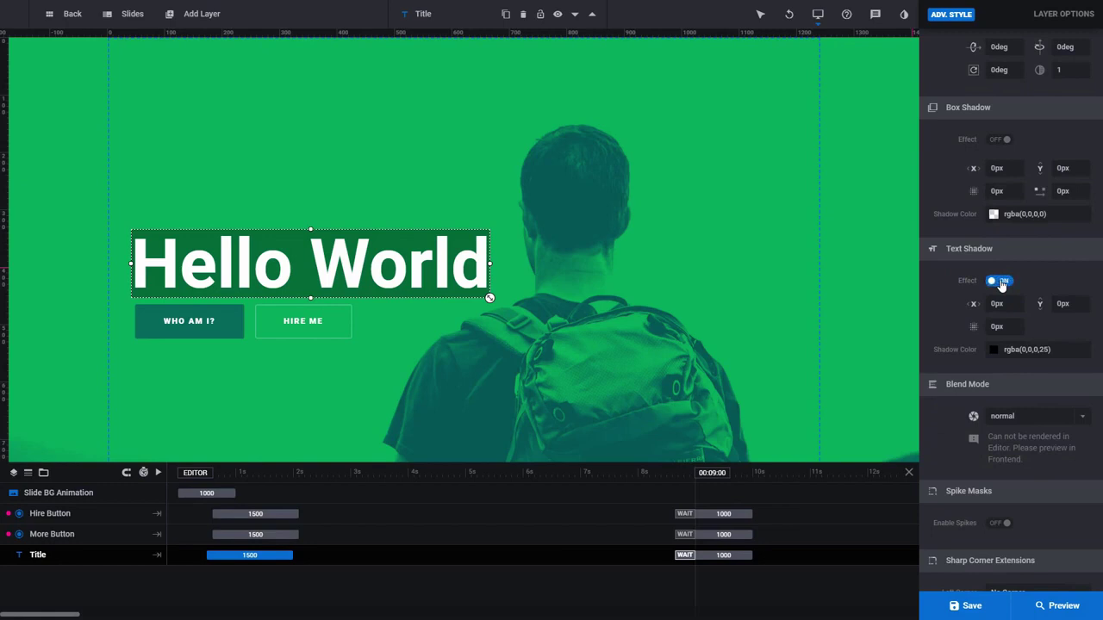
- Set the title layer's blend mode to multiply
scroll(973, 293, "down", 1)
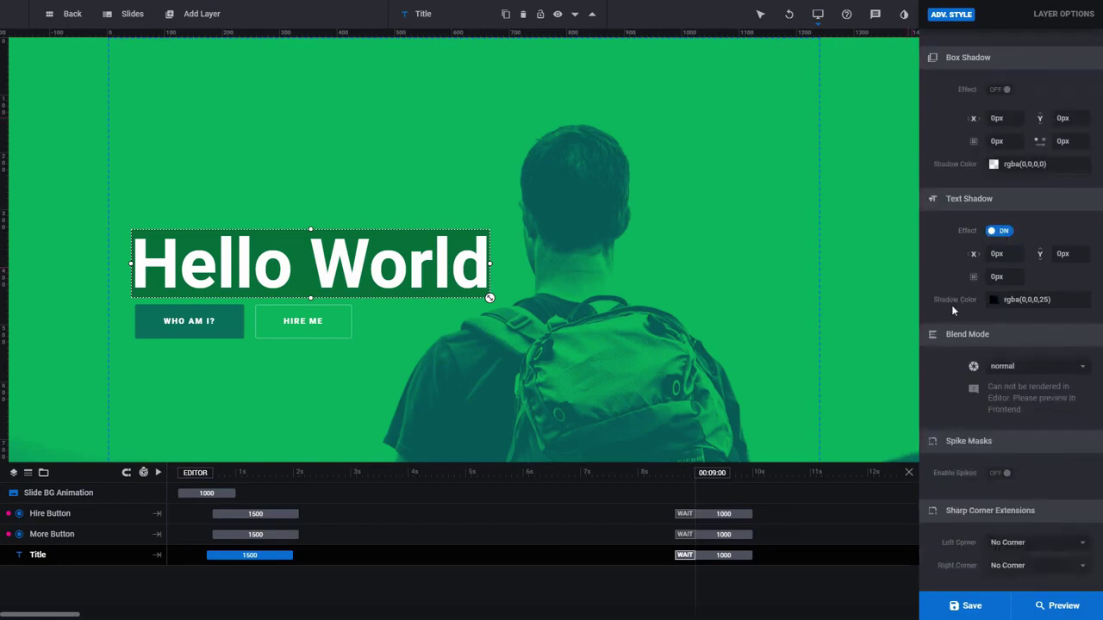
left_click(1016, 369)
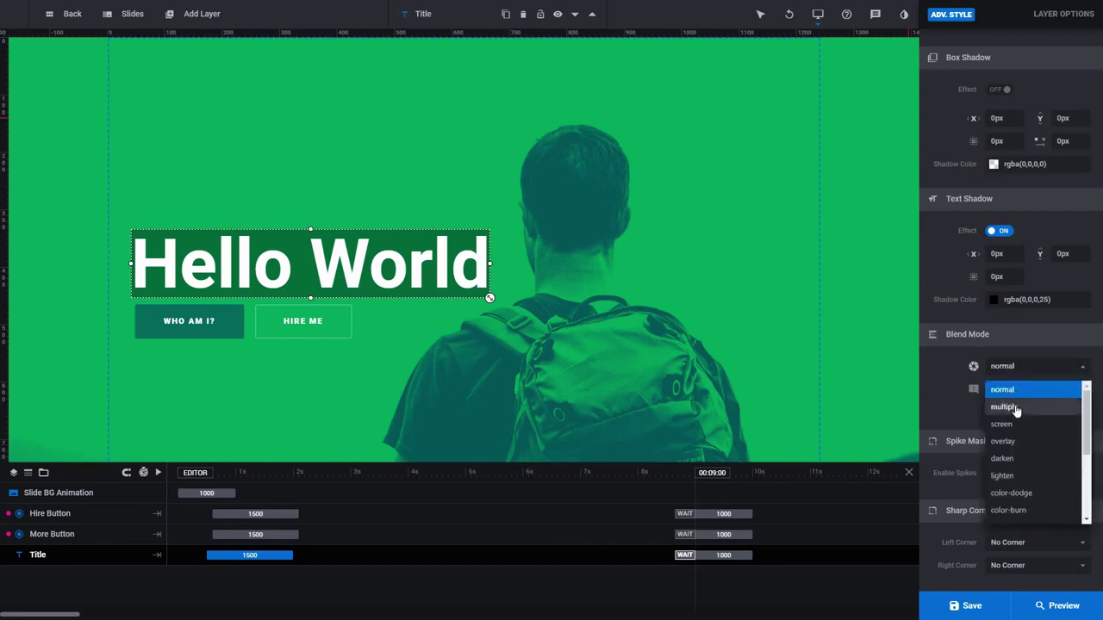
left_click(1015, 410)
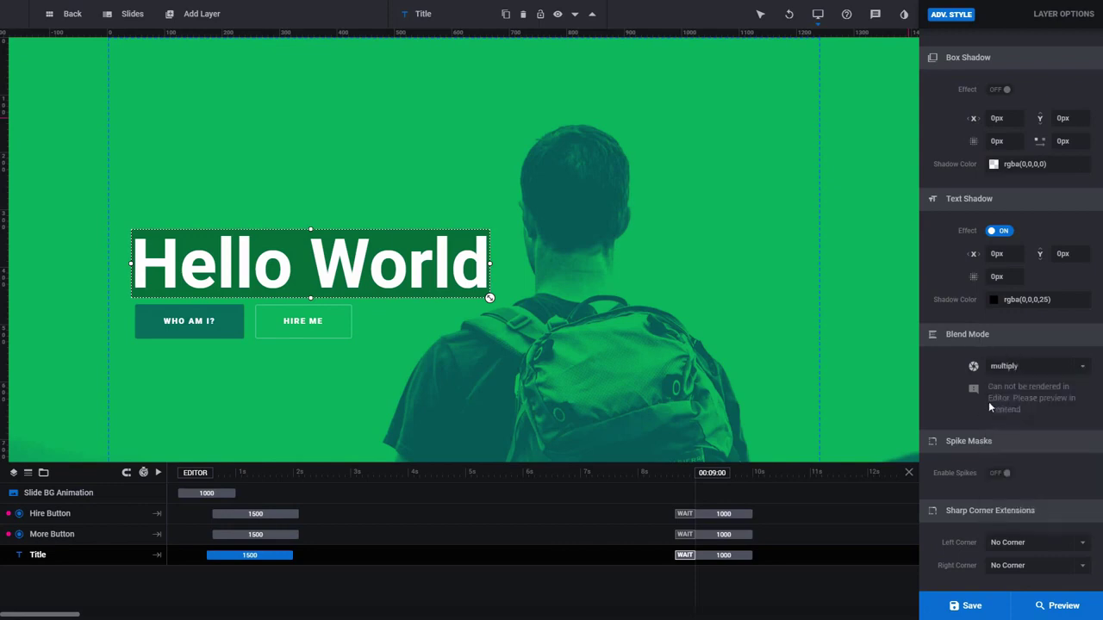
- Save the module, preview the restyled title, and close the preview
left_click(969, 607)
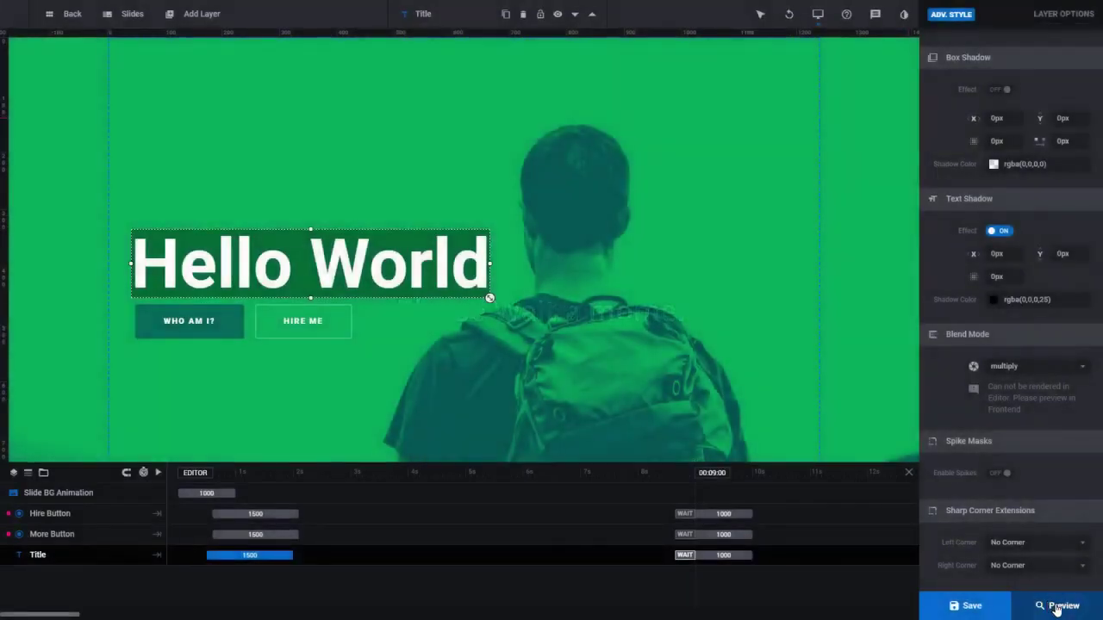
left_click(1057, 607)
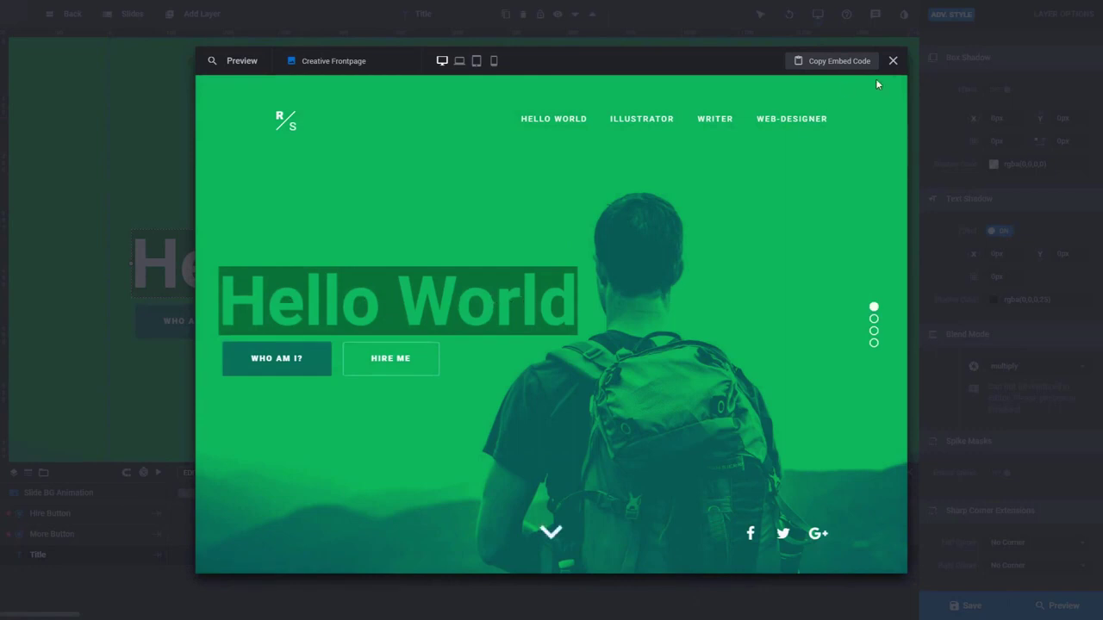
left_click(893, 60)
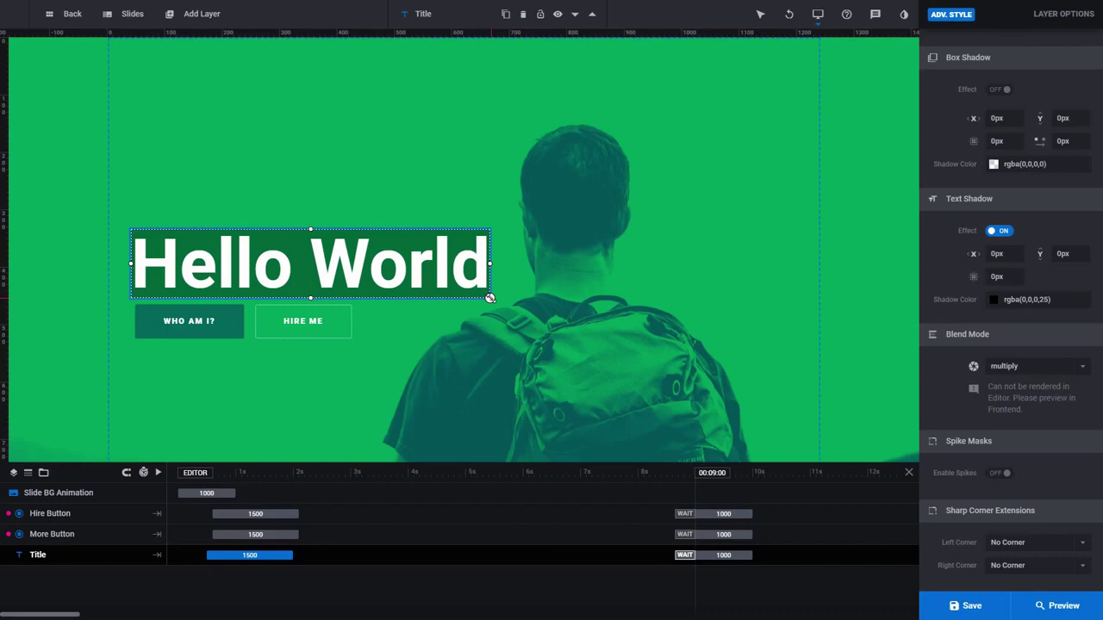
- Enlarge the Hello World title layer on the canvas from its lower-right corner
mouse_move(490, 297)
left_mouse_down()
mouse_move(660, 315)
mouse_move(380, 286)
mouse_move(508, 304)
left_mouse_up()
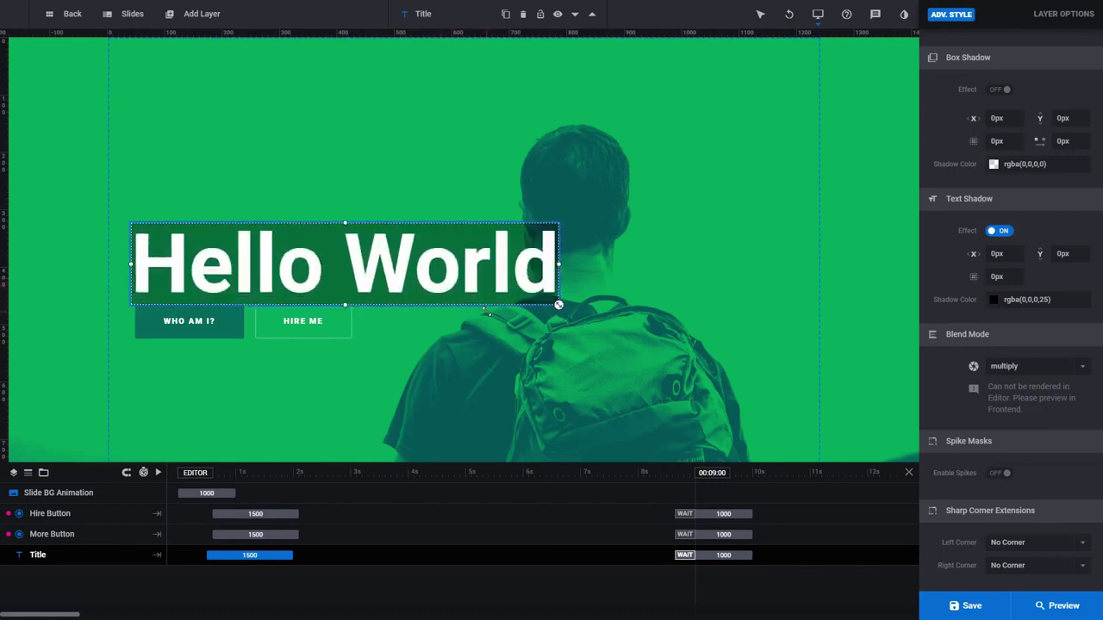
- Undo the title layer's enlargement and move the title over the figure's head on the canvas
left_click(790, 15)
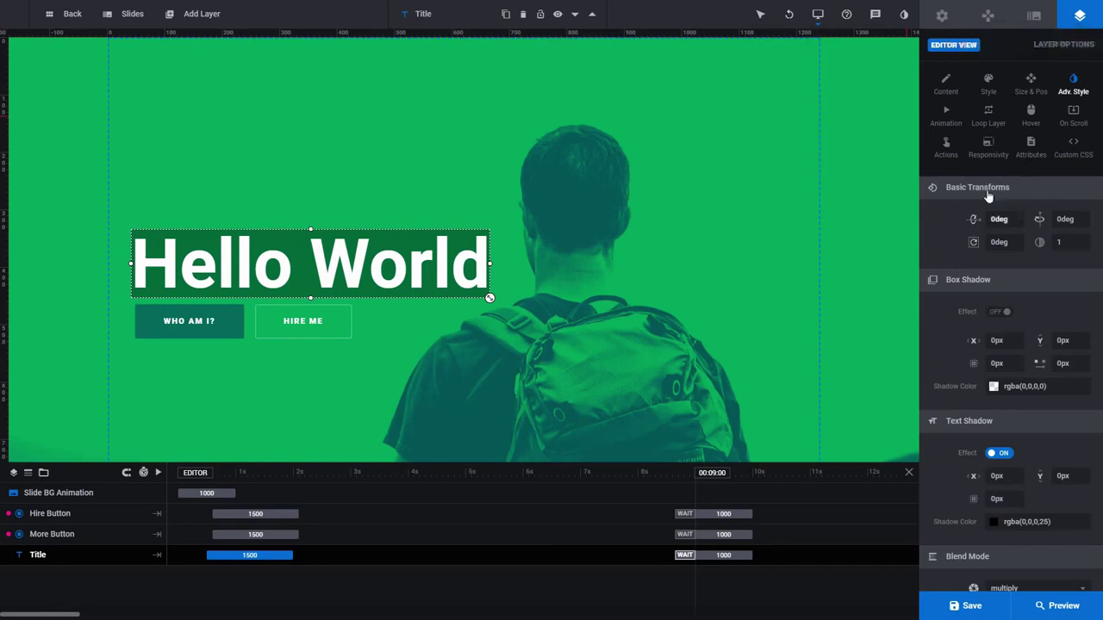
left_click_drag(311, 264, 567, 148)
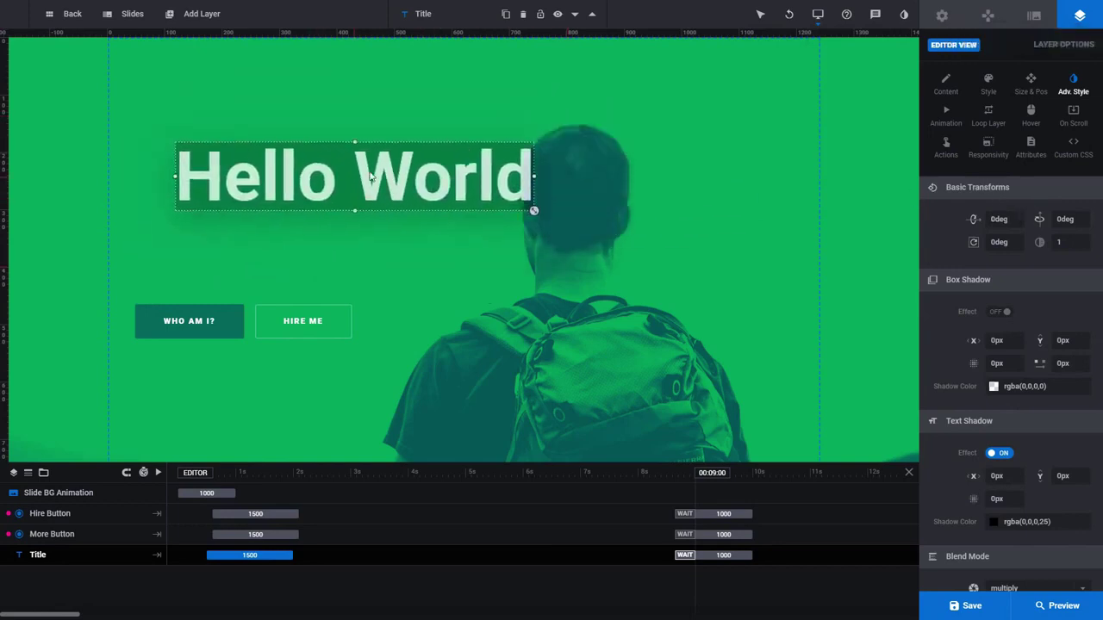
left_click_drag(370, 177, 524, 185)
left_click(1031, 83)
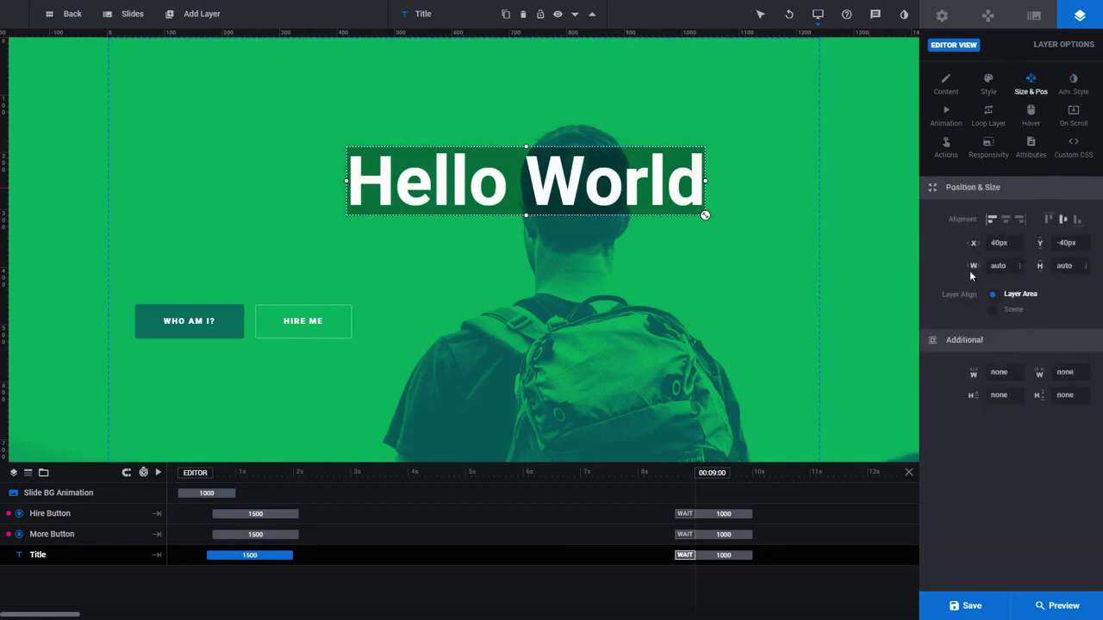
- Undo the title layer's move and revert its earlier text and styling edits to the original template state
mouse_move(787, 15)
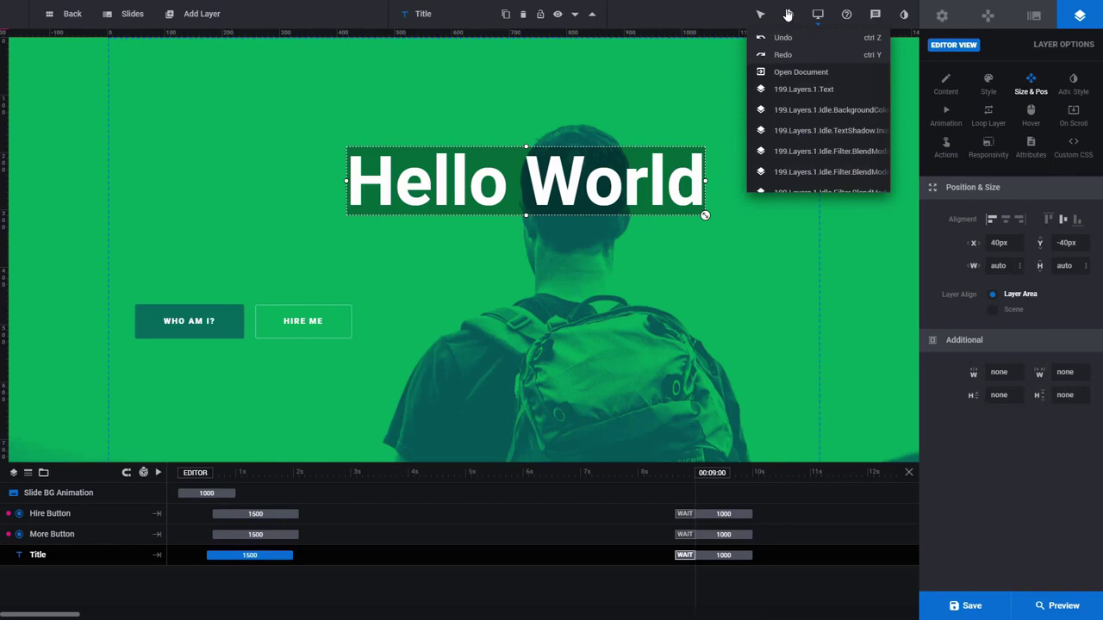
left_click(782, 37)
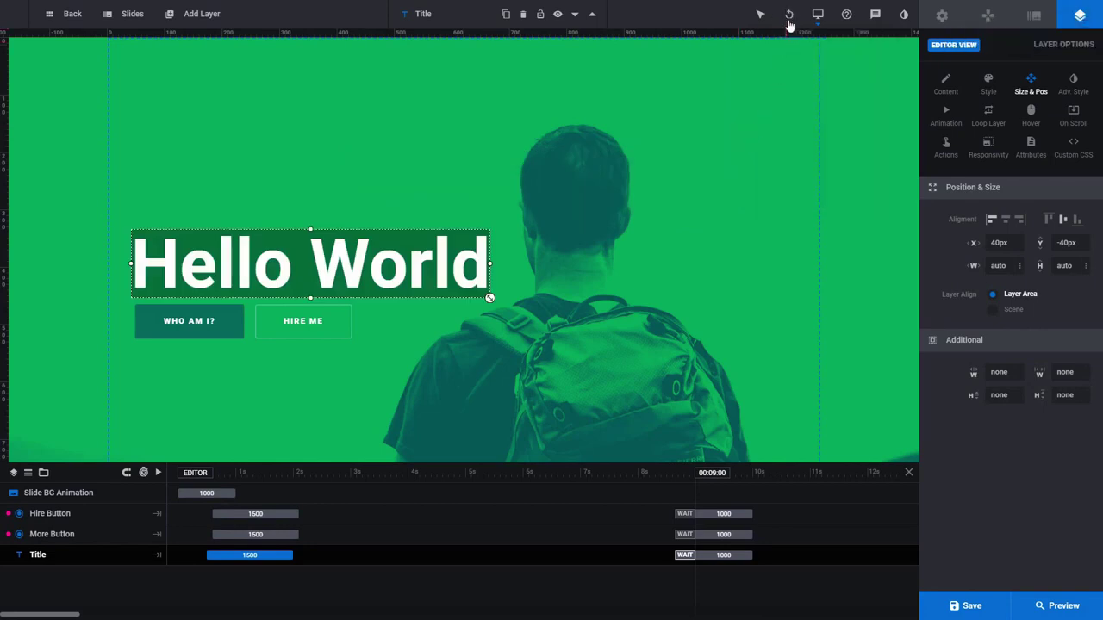
mouse_move(787, 17)
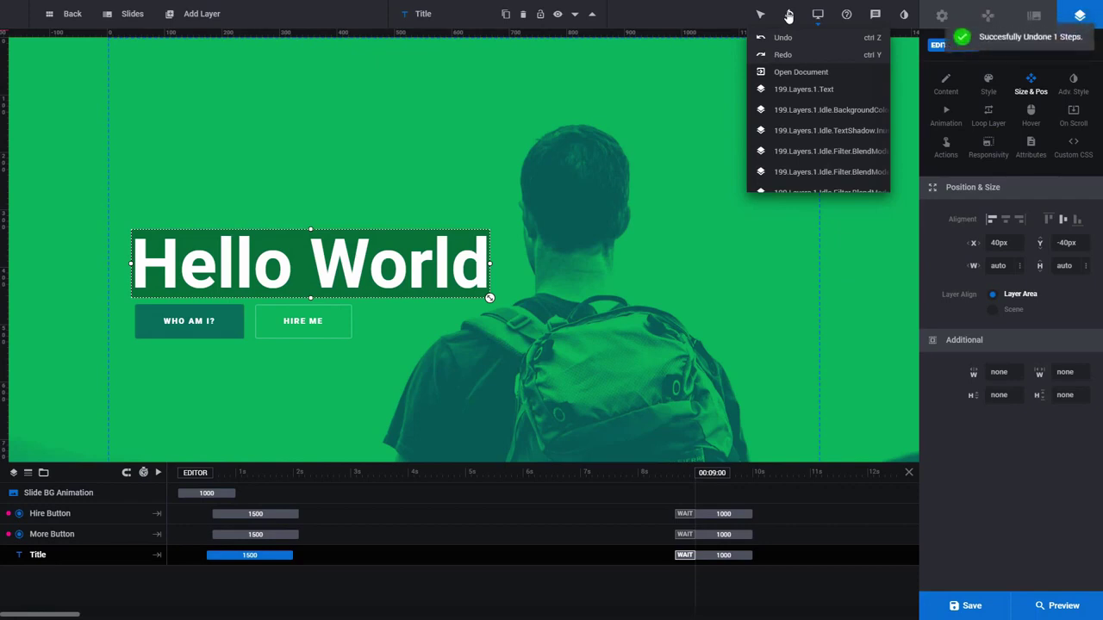
left_click(782, 37)
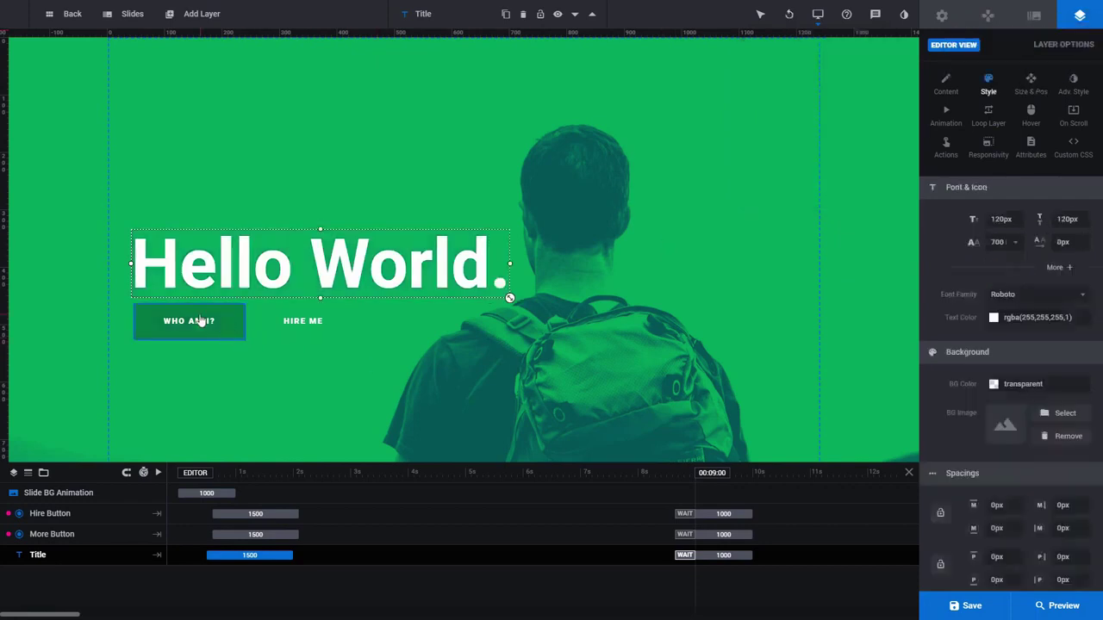
- Examine the WHO AM I? button's style settings and hover settings, including its hover background color, and deselect the layer
left_click(229, 327)
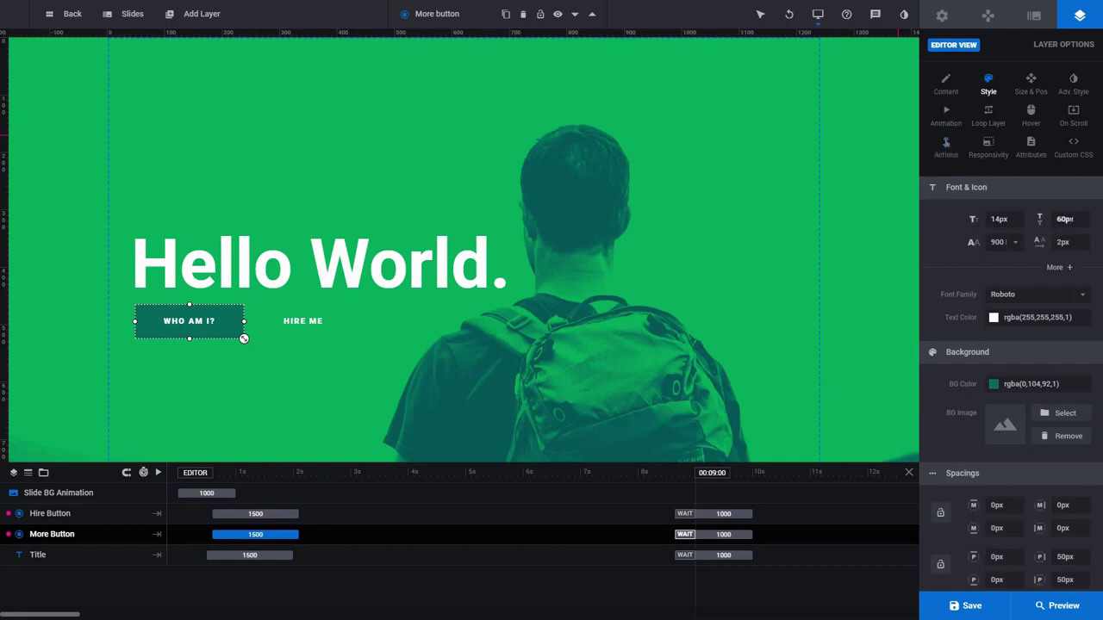
scroll(970, 267, "down", 1)
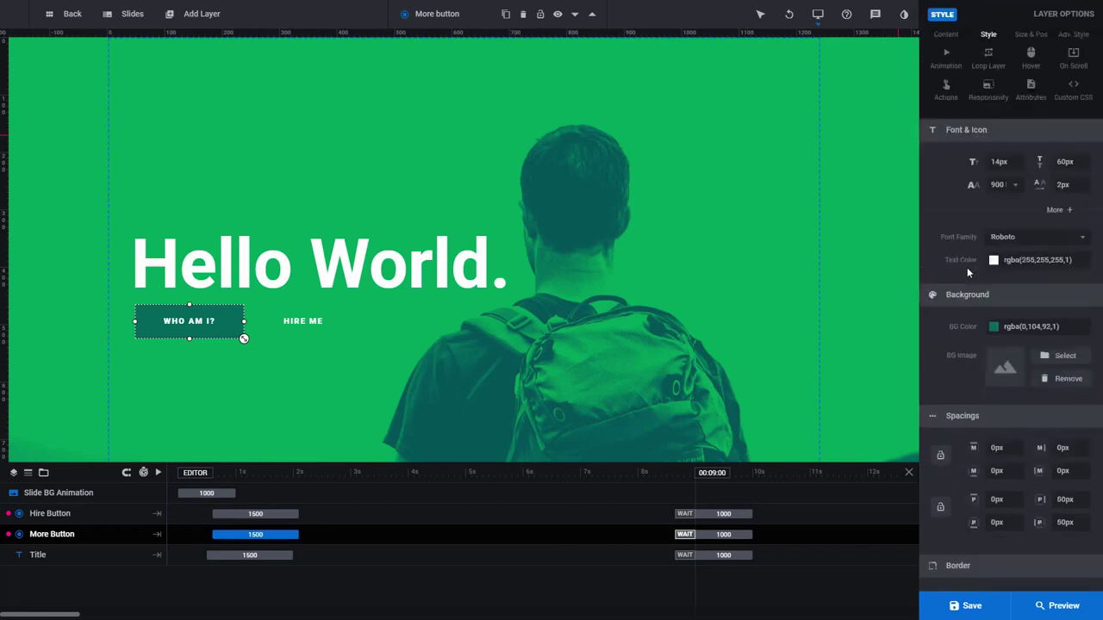
scroll(967, 272, "down", 2)
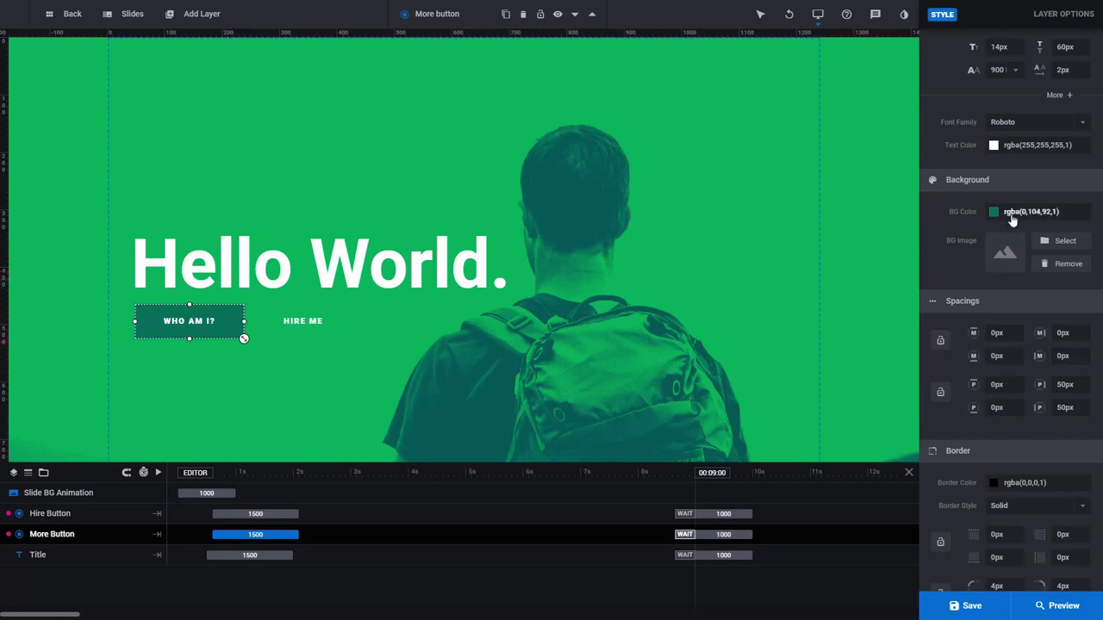
scroll(956, 291, "up", 3)
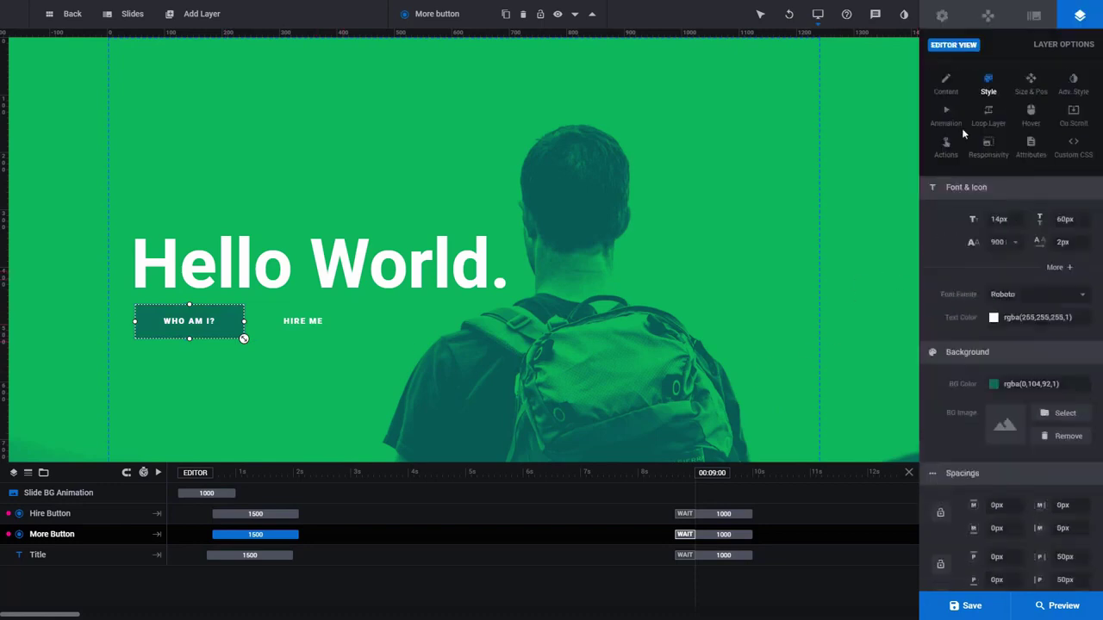
left_click(1031, 115)
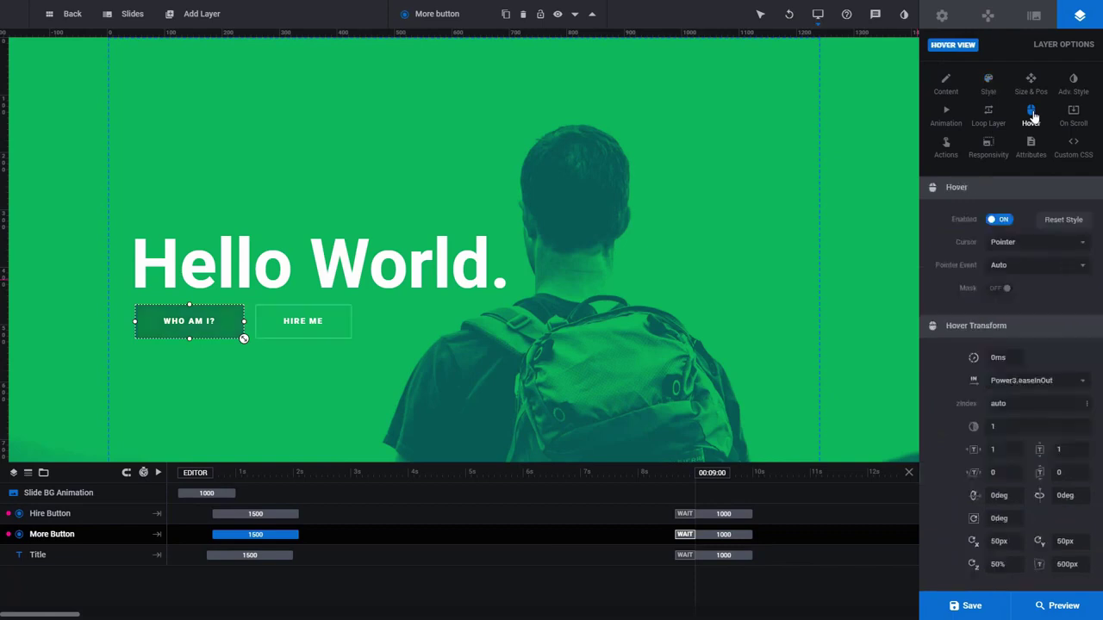
scroll(945, 305, "down", 1)
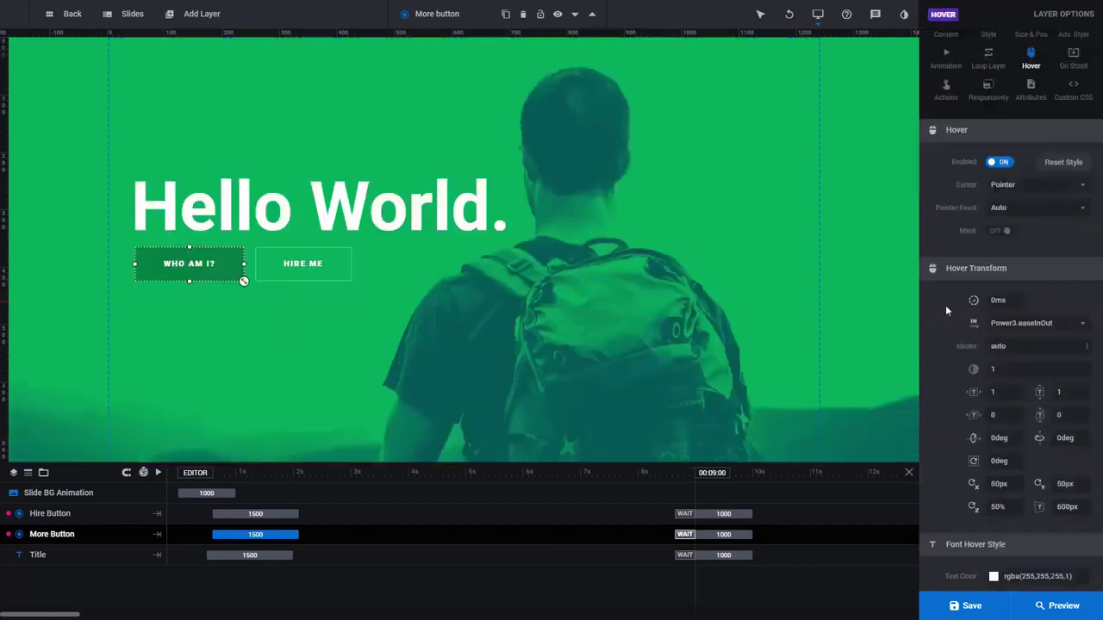
scroll(945, 305, "down", 6)
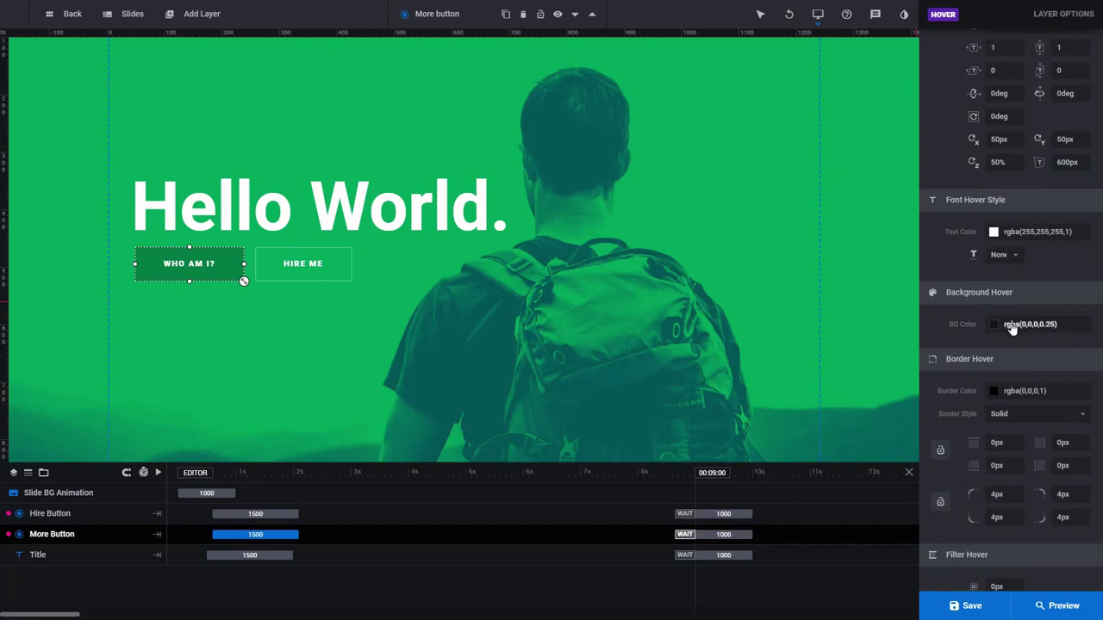
left_click(388, 340)
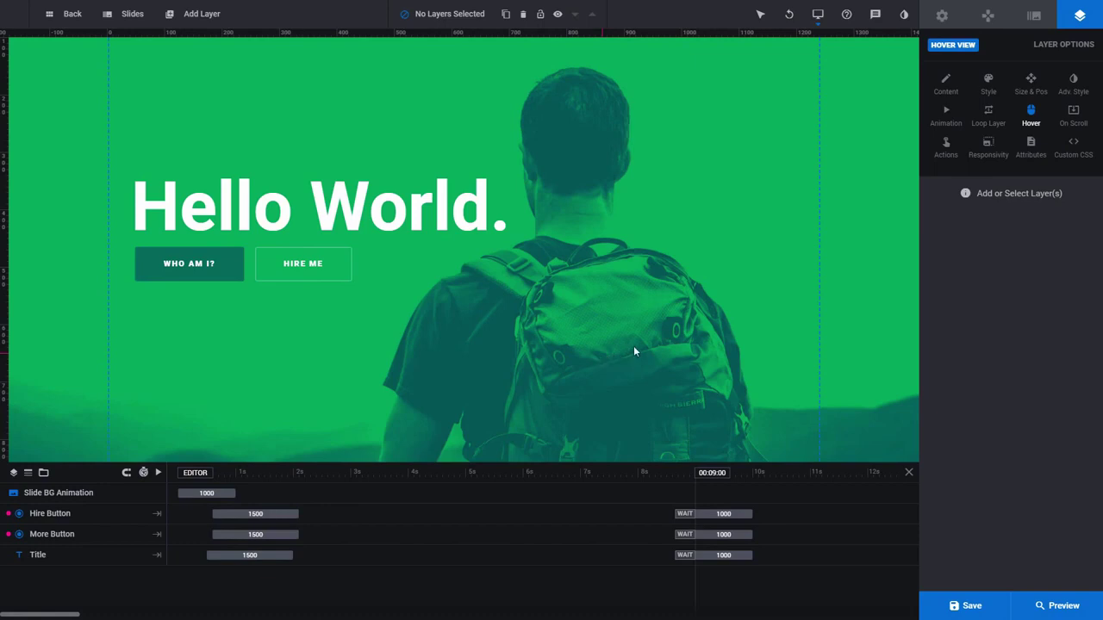
- Check the slide's layout in the notebook, tablet and mobile device views
mouse_move(817, 15)
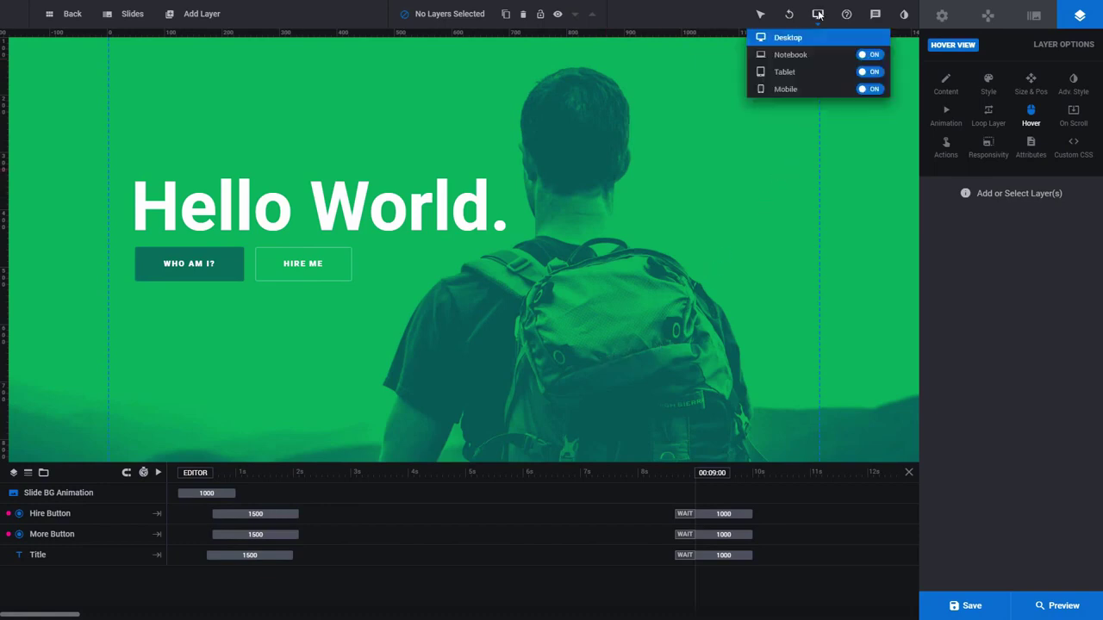
left_click(804, 55)
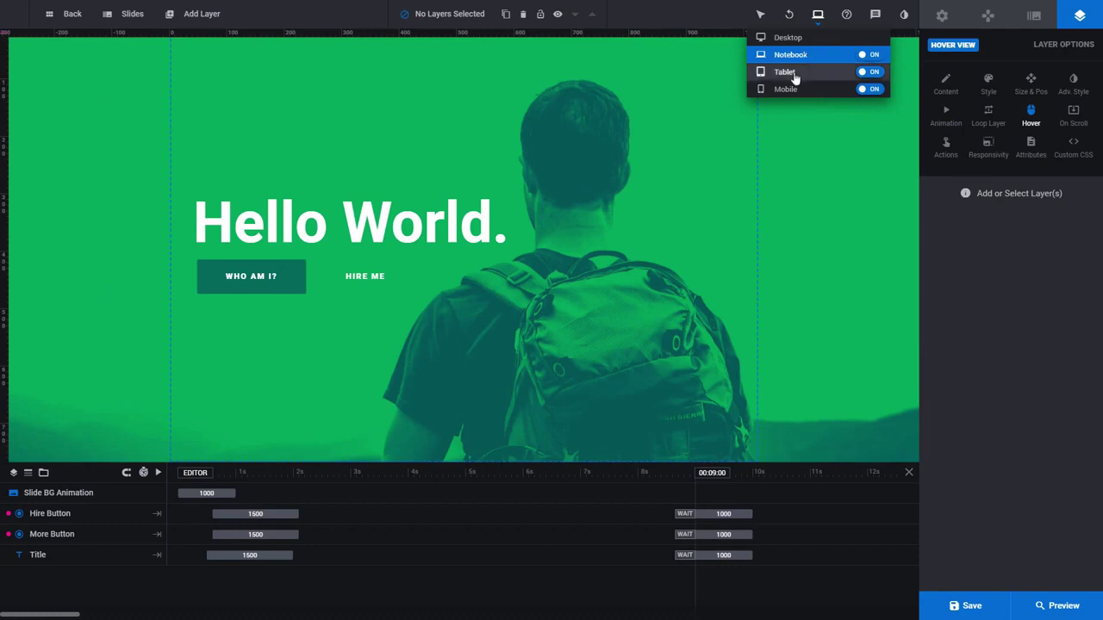
left_click(794, 74)
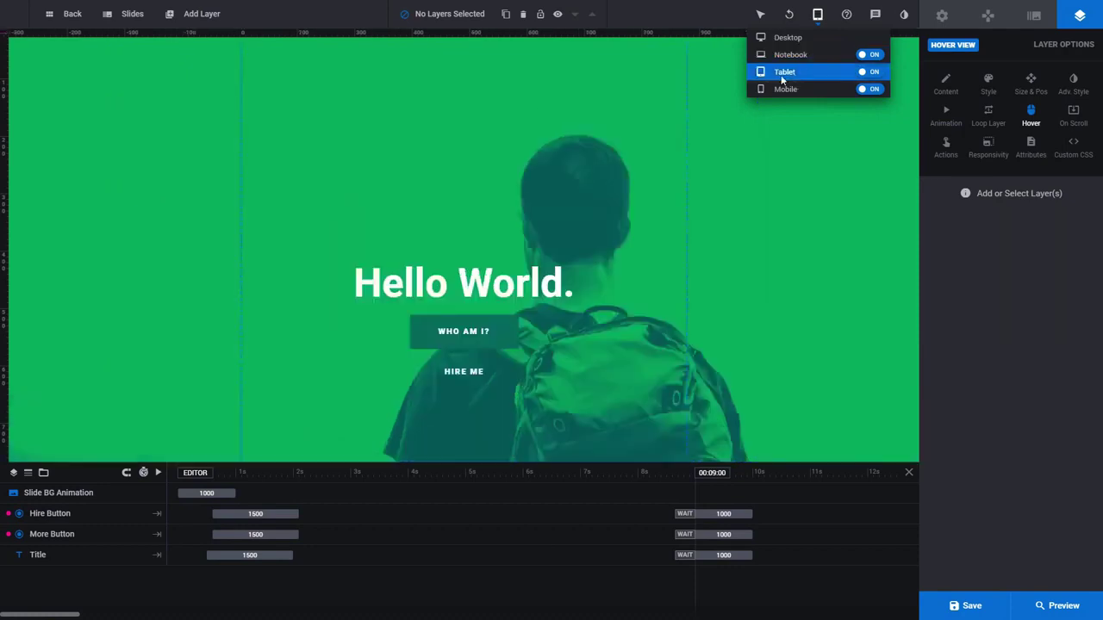
left_click(782, 89)
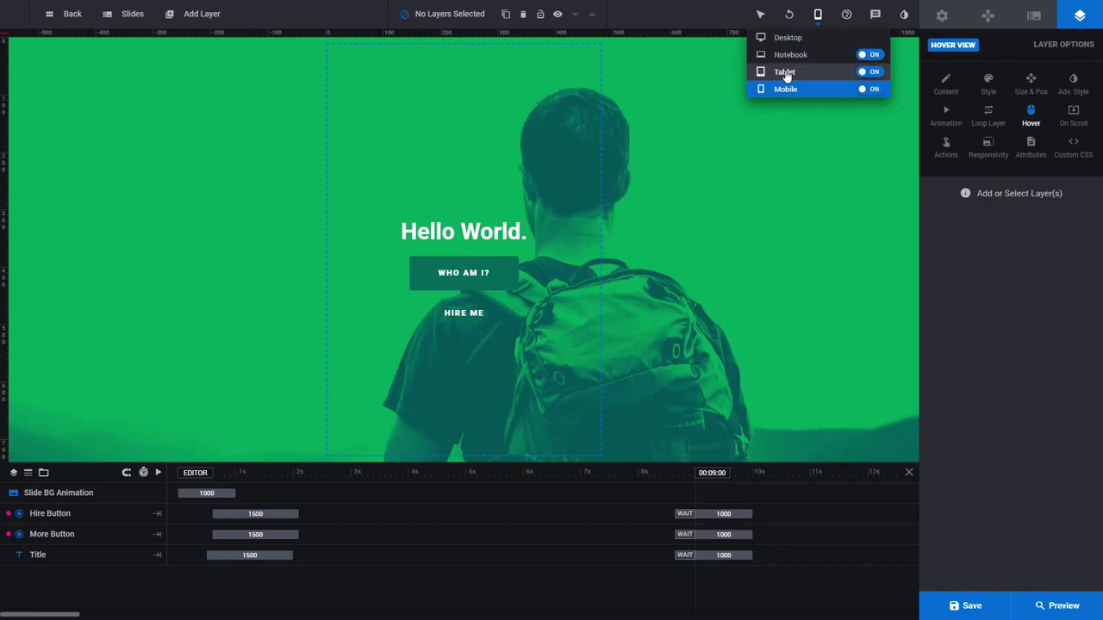
left_click(785, 76)
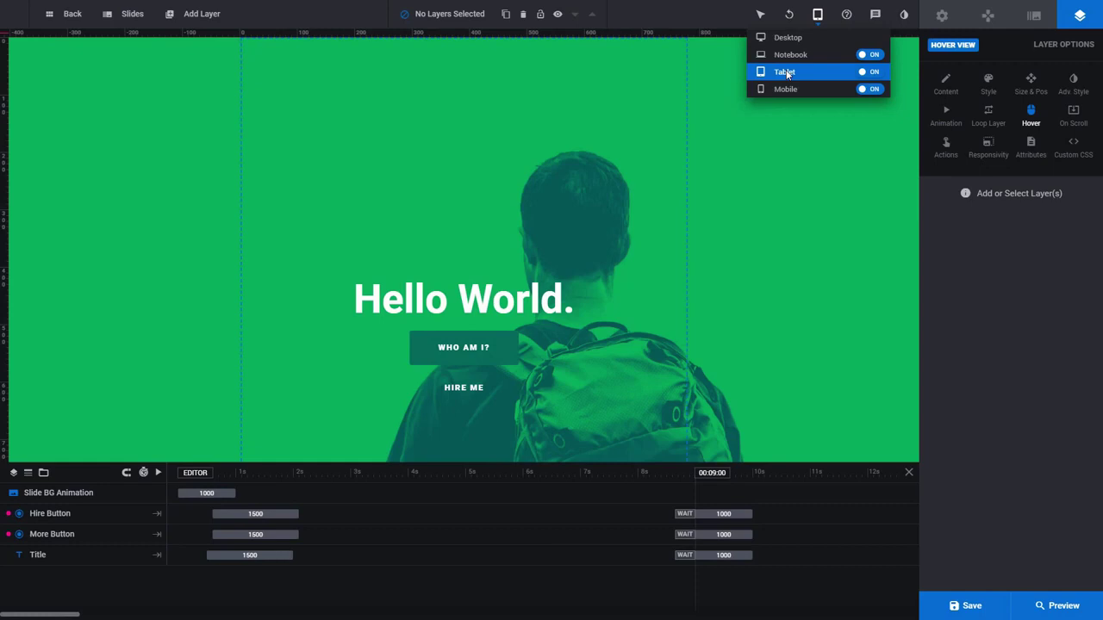
left_click(784, 90)
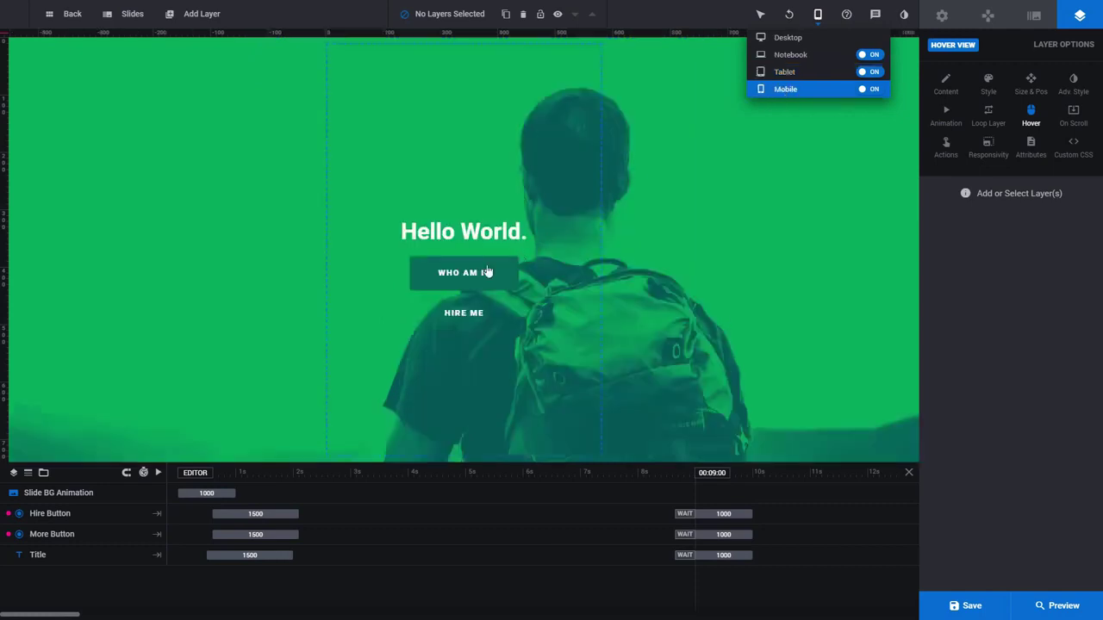
- Select the title layer in mobile view and check it in tablet and notebook views, ending in desktop view
left_click(465, 230)
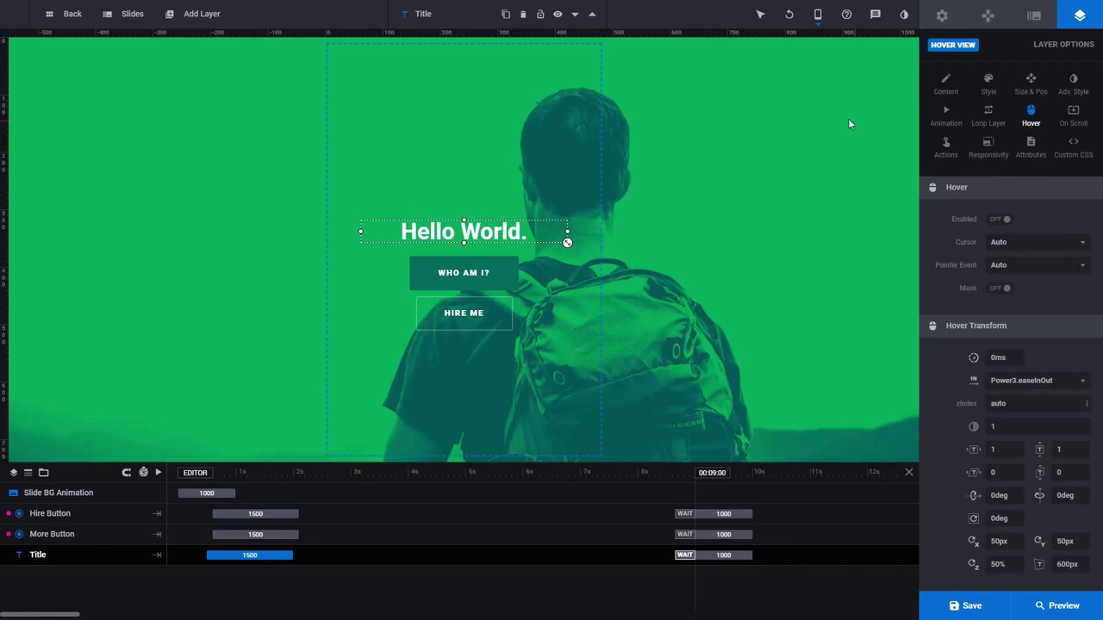
mouse_move(817, 15)
left_click(792, 74)
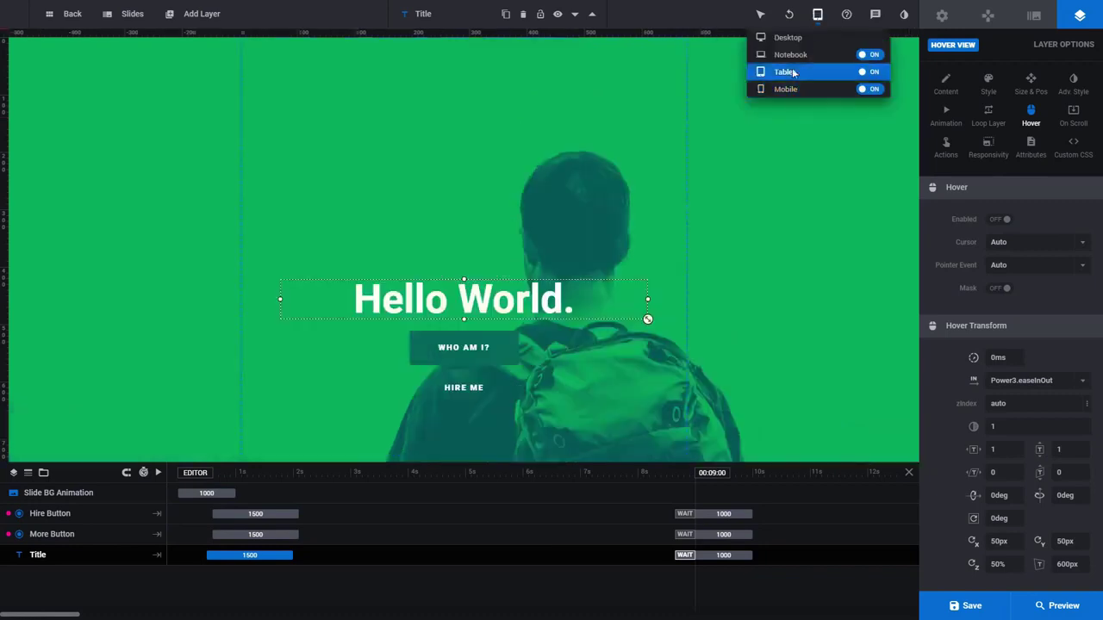
left_click(792, 56)
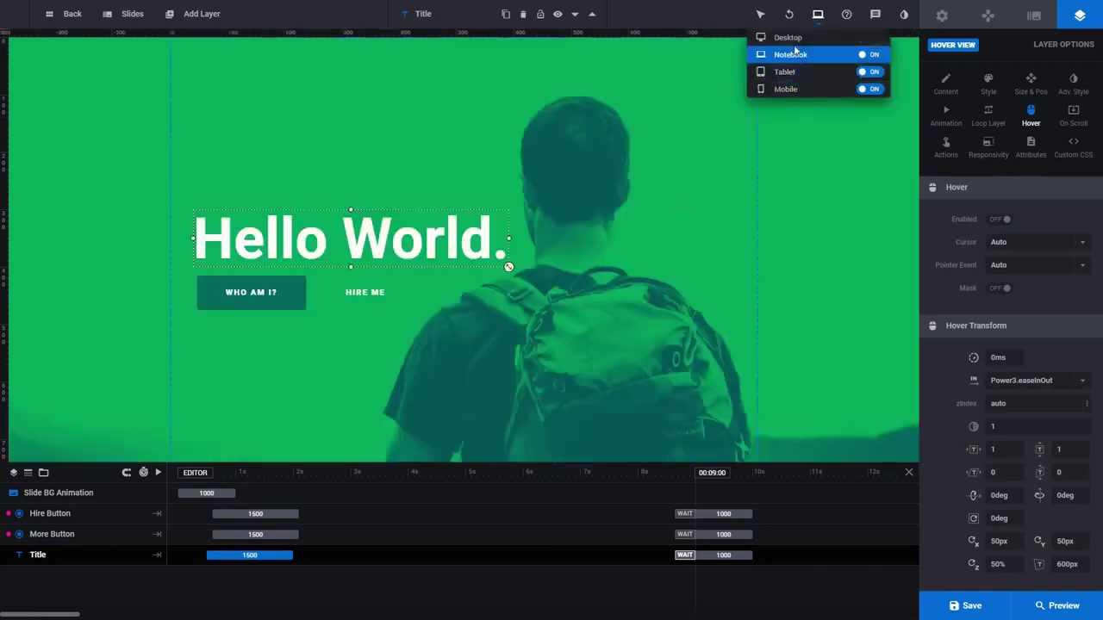
left_click(796, 38)
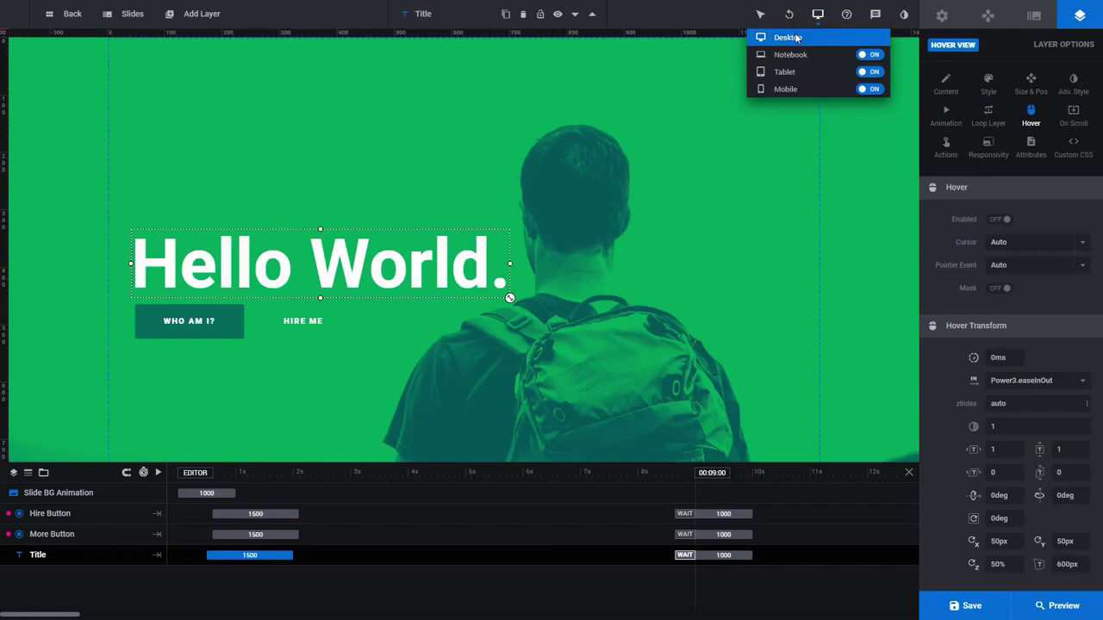
- Preview the Creative Frontpage module and close the preview
left_click(1056, 605)
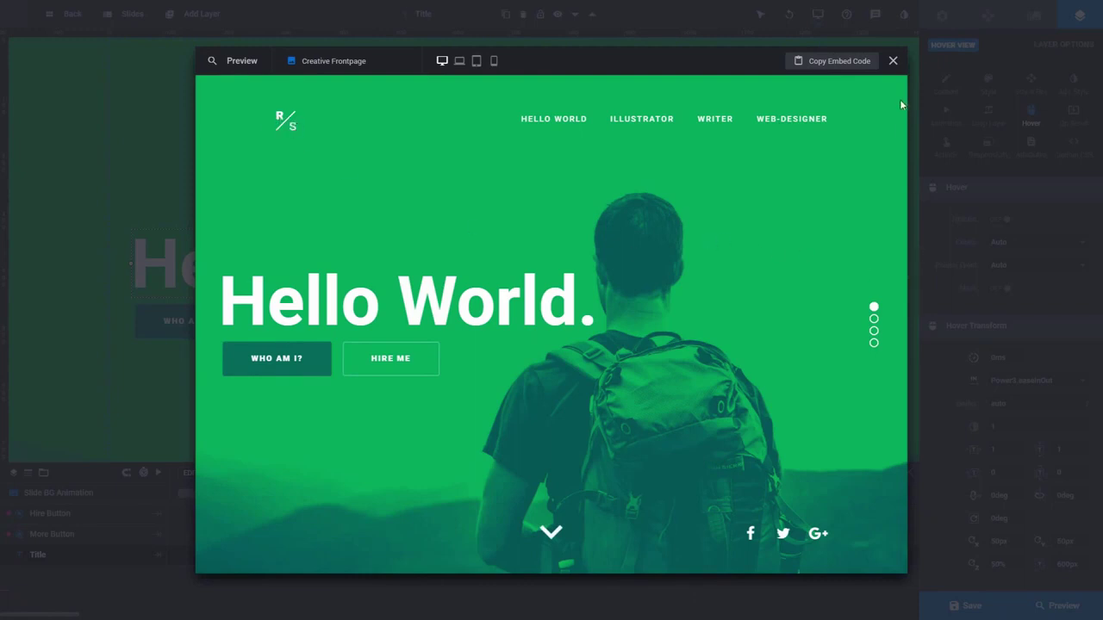
left_click(893, 60)
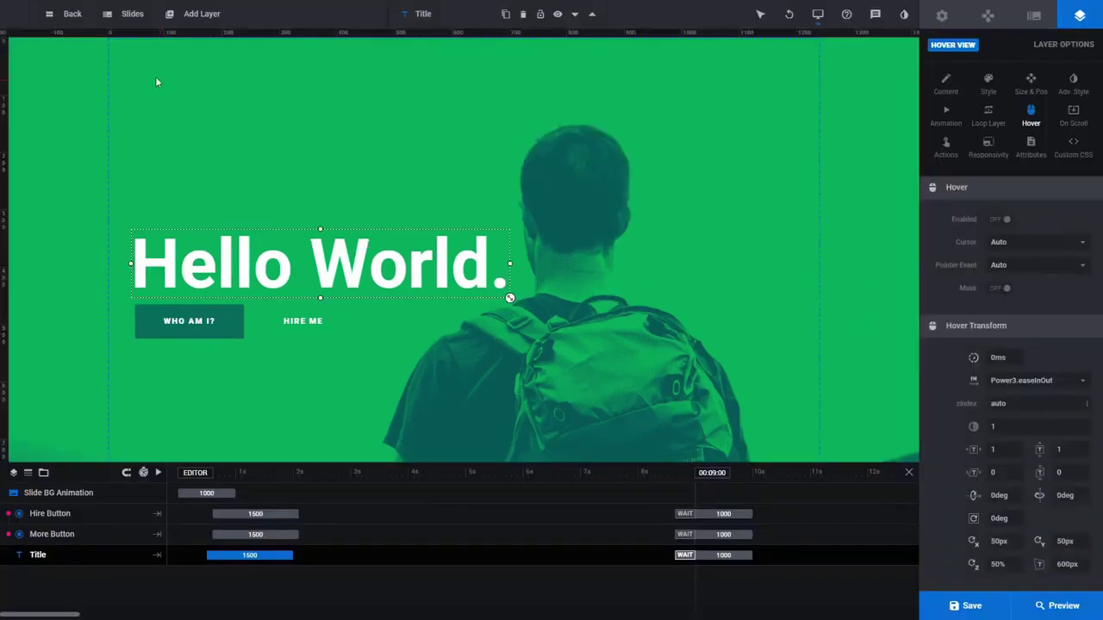
- Open the module's Global Layers and look over its logo, menu, next-slide arrow and social icons on the canvas
mouse_move(127, 14)
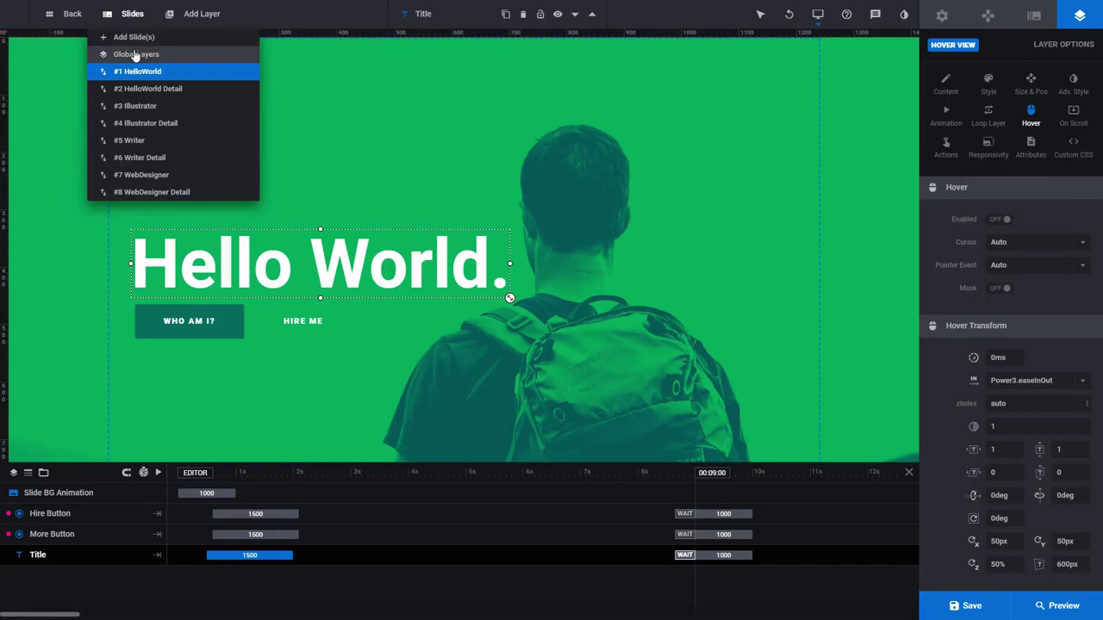
left_click(135, 56)
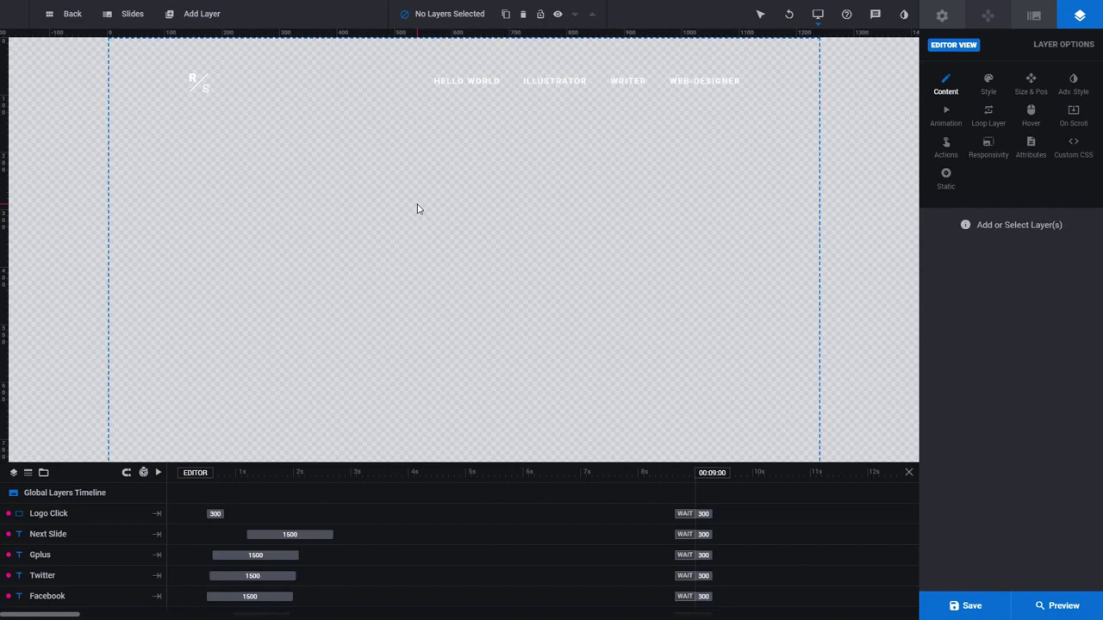
scroll(620, 342, "down", 5)
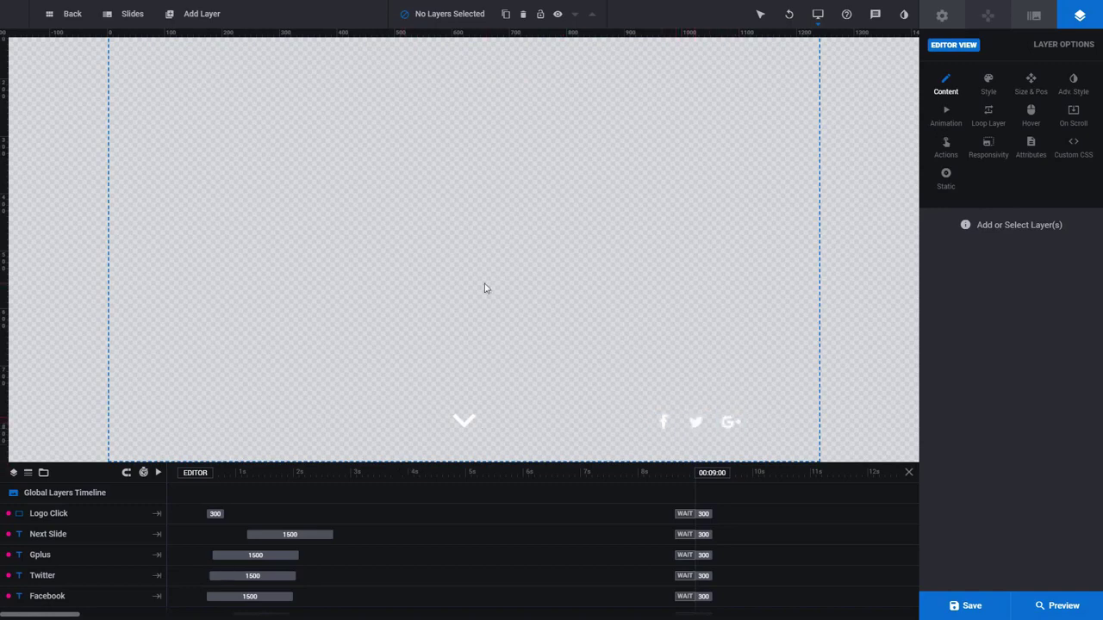
scroll(484, 288, "up", 5)
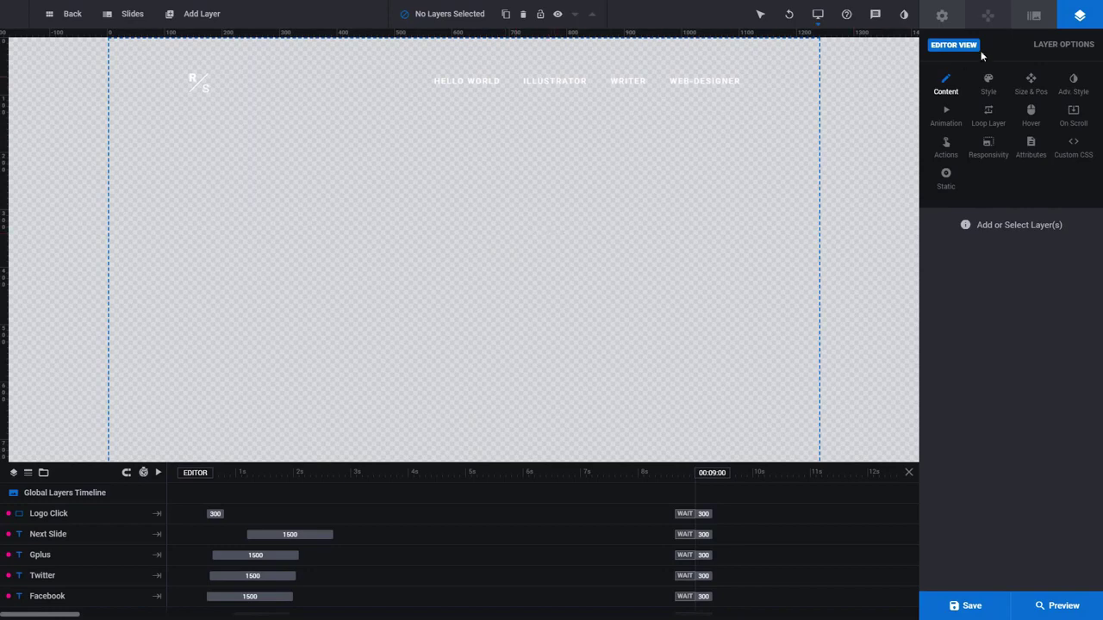
- Turn on Show Last Edited Slide in the Global Layers slide options and return to the layer options
left_click(1033, 18)
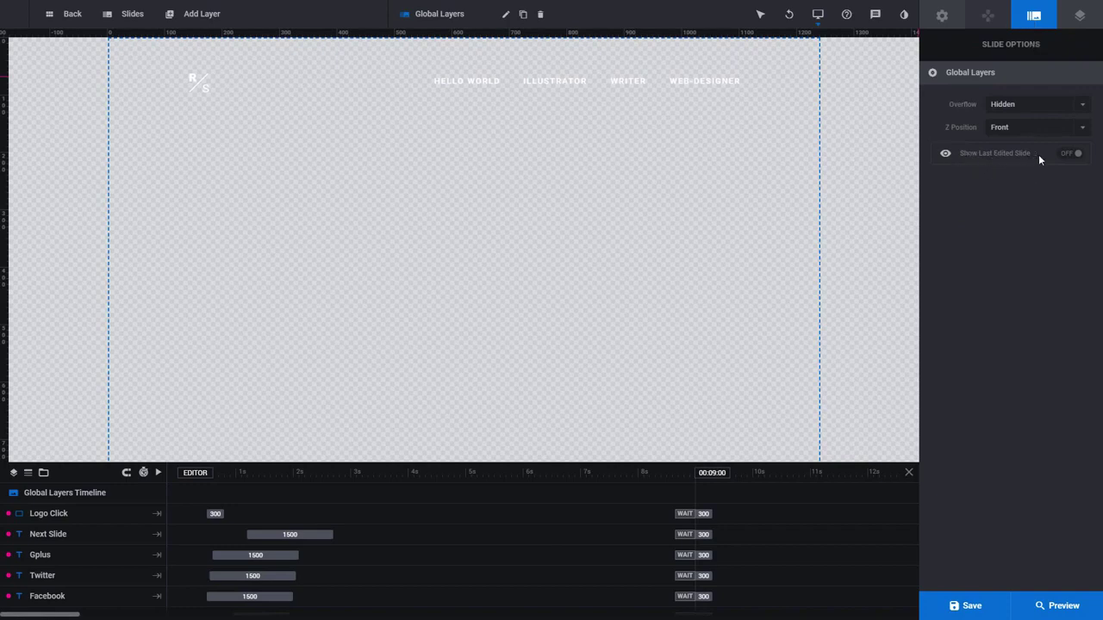
left_click(1068, 155)
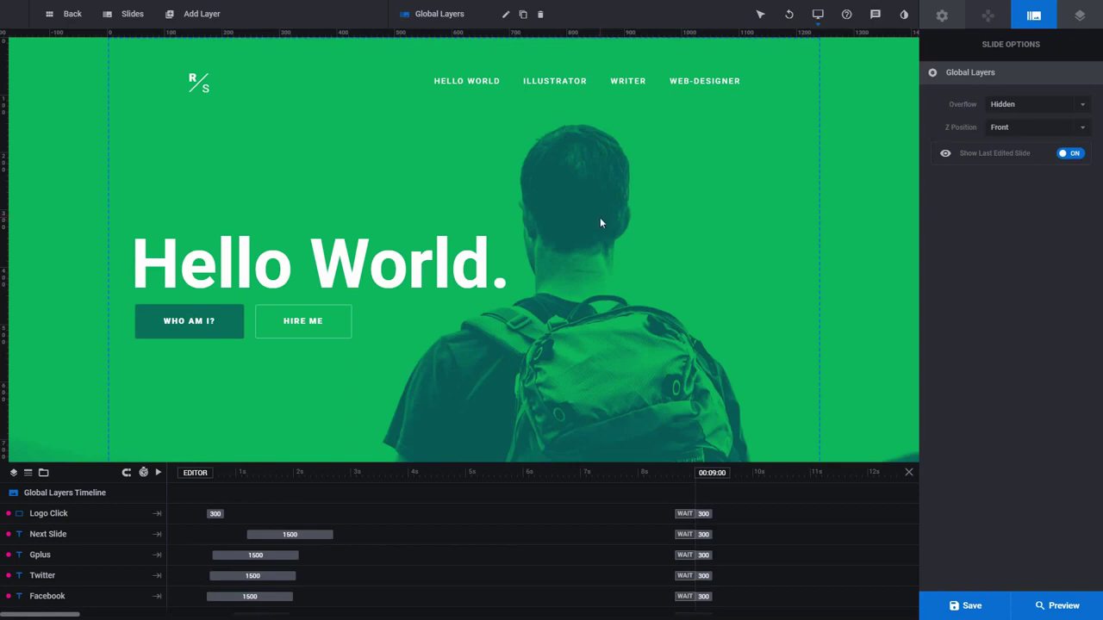
left_click(704, 176)
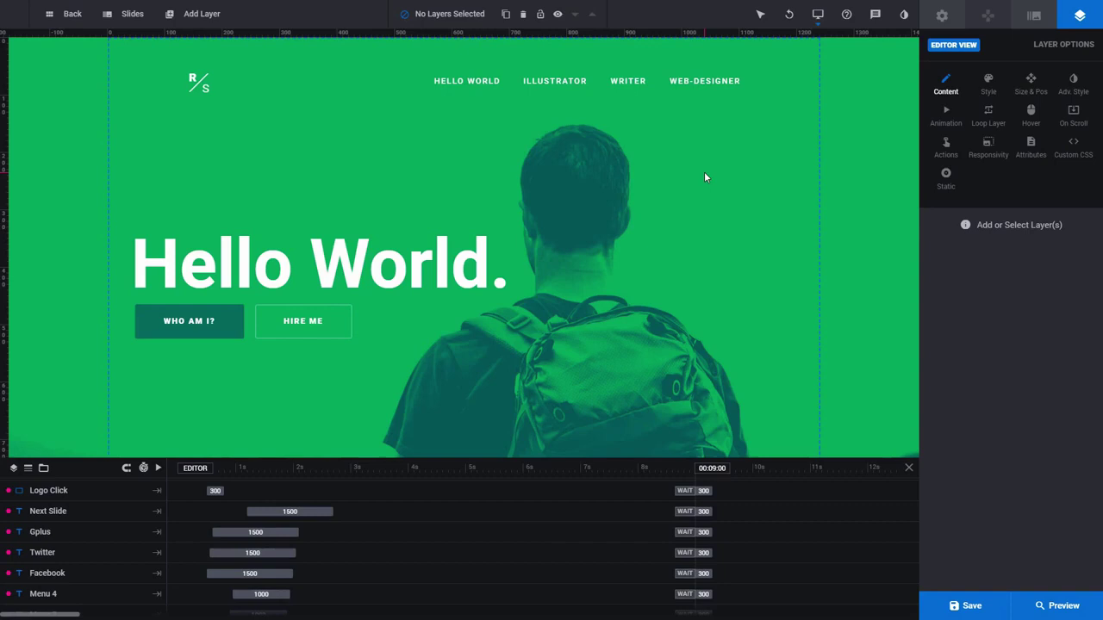
- Open the static global layer settings for the Logo Click layer over the R/S logo
left_click(945, 178)
left_click(198, 82)
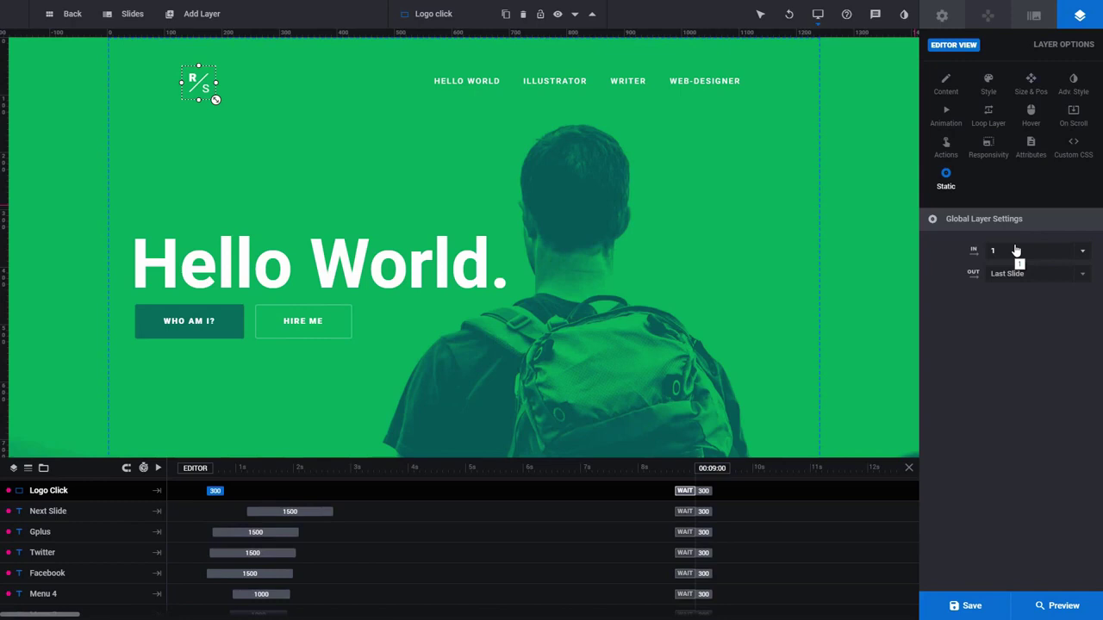
- Set the Logo Click global layer to go out at slide 6
left_click(1014, 273)
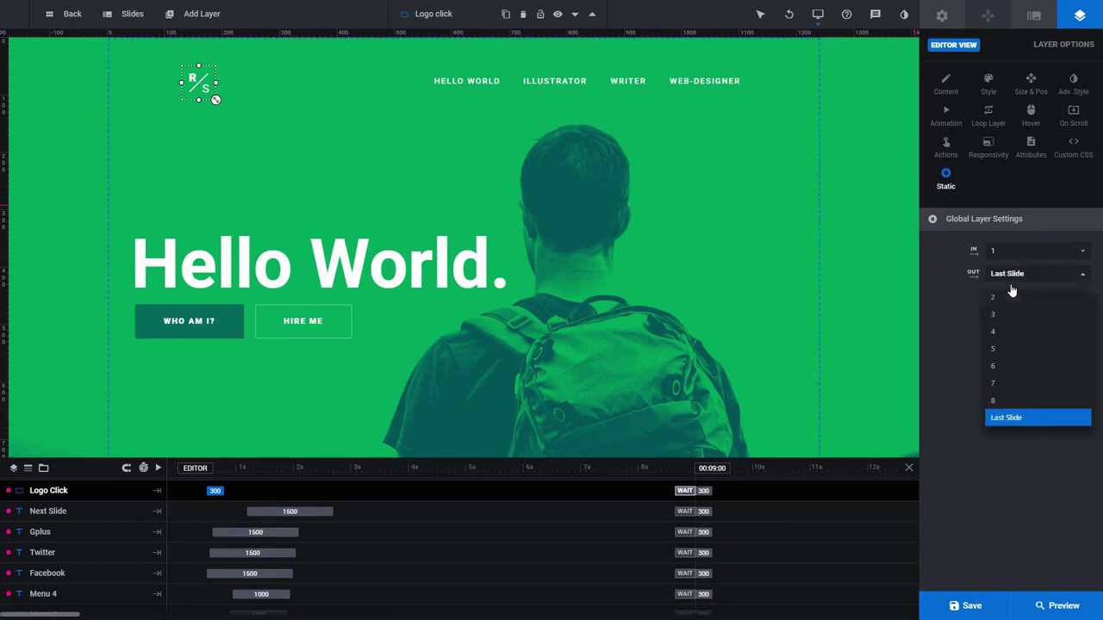
left_click(999, 366)
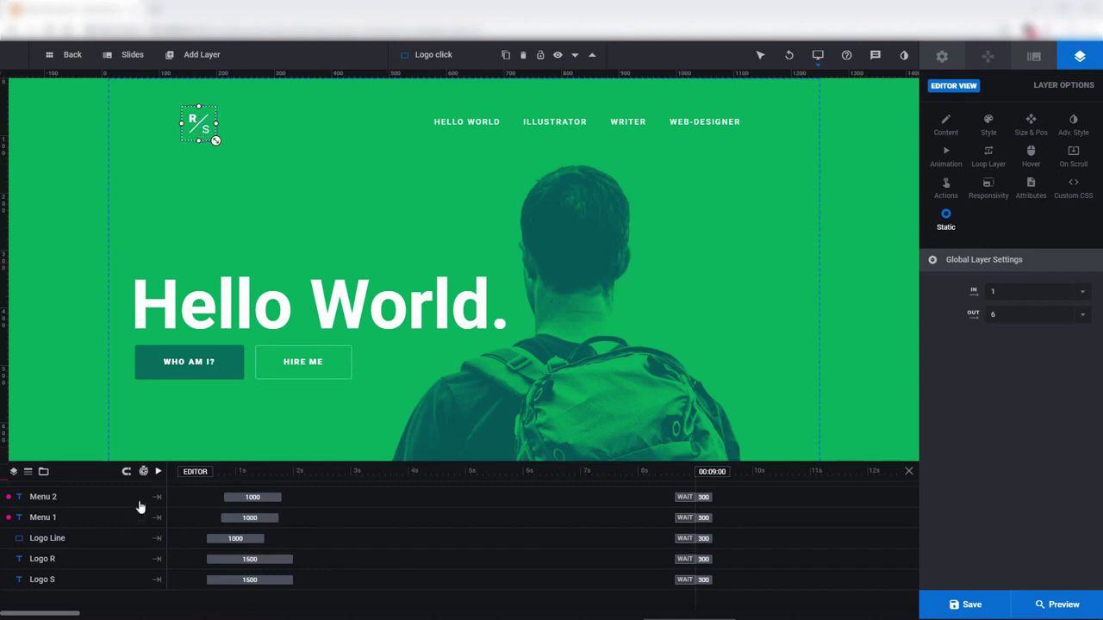
- Look at the text content of the Logo R and Logo S layers that form the logo
left_click(82, 561)
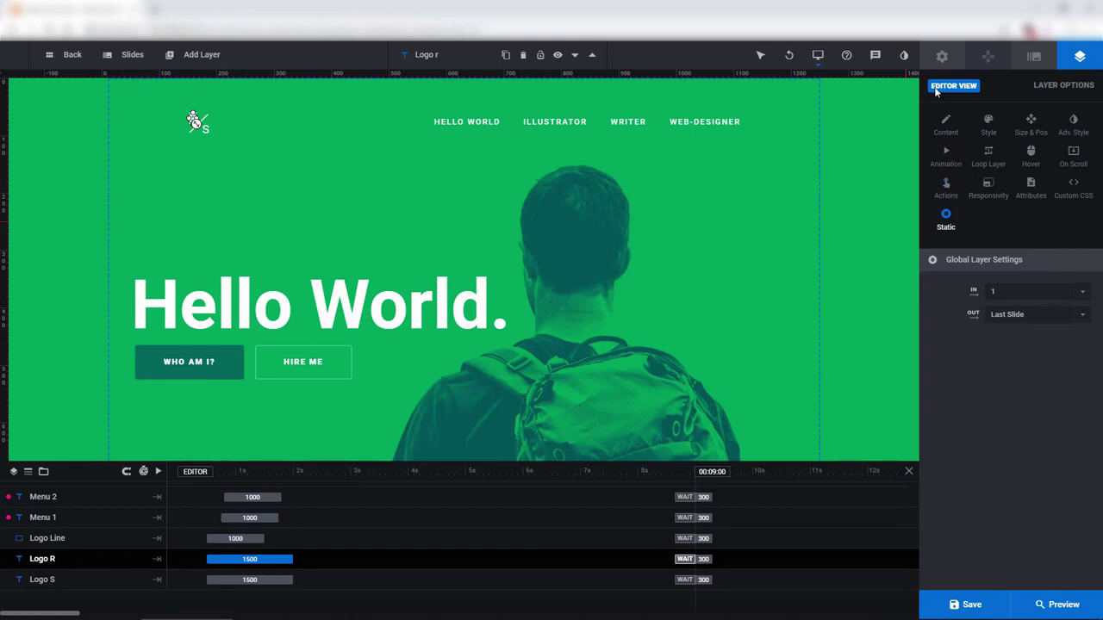
left_click(945, 125)
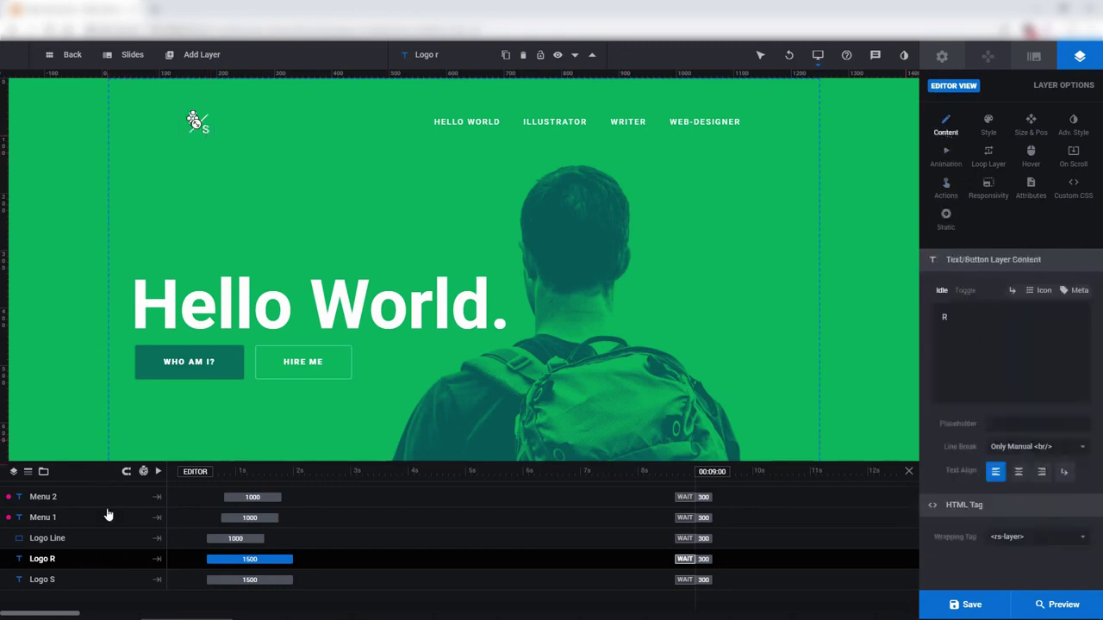
left_click(206, 128)
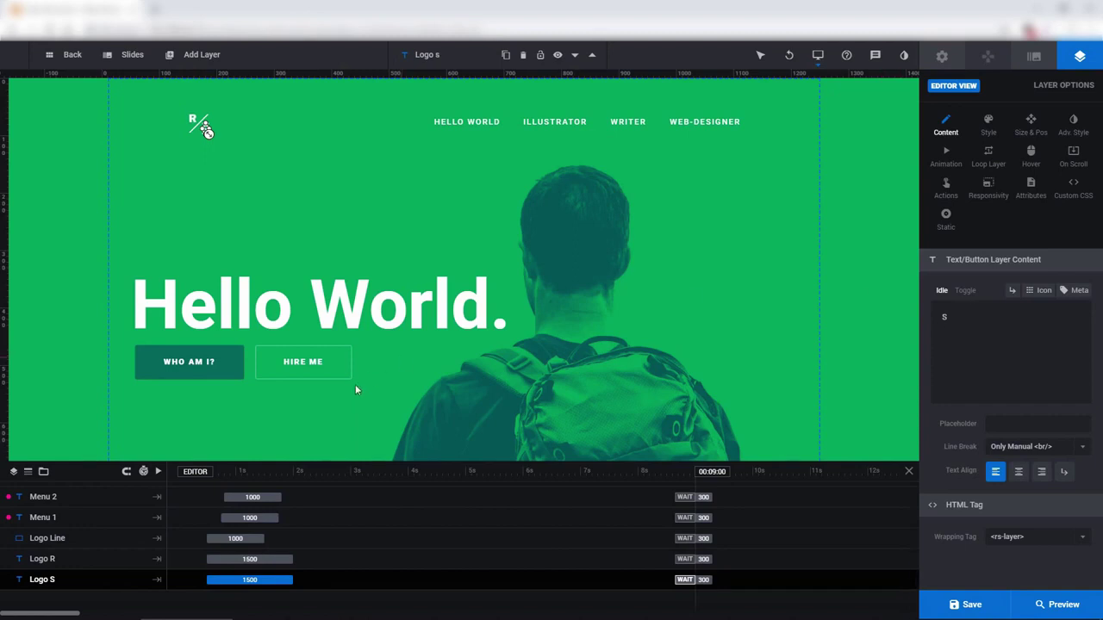
- Delete the Logo Line layer between the R and S of the logo and undo the removal
left_click(82, 542)
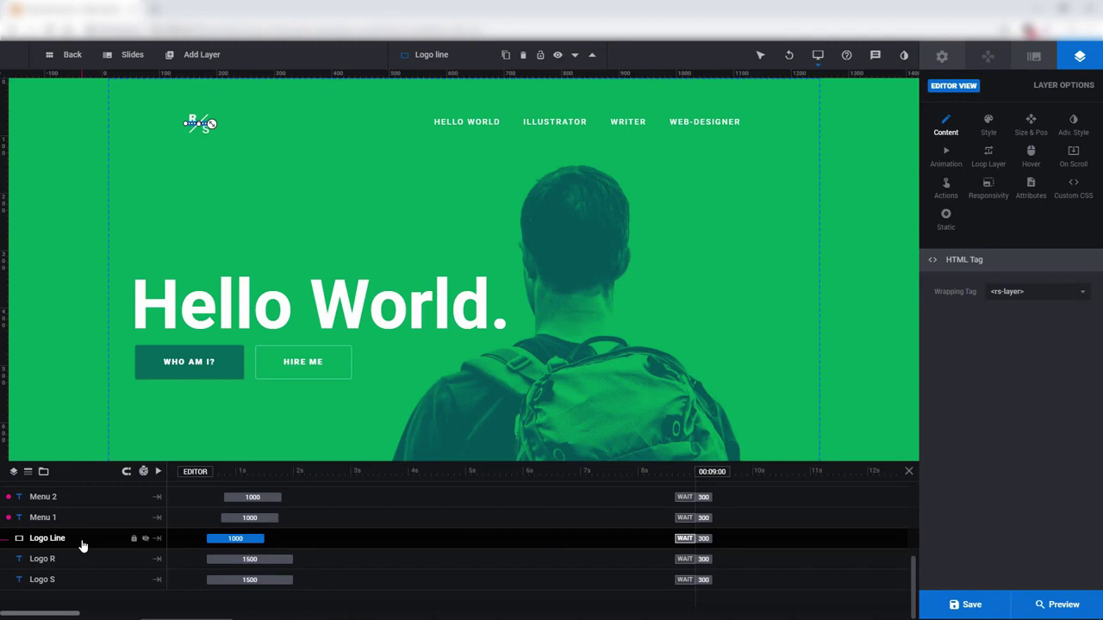
left_click(523, 56)
mouse_move(796, 61)
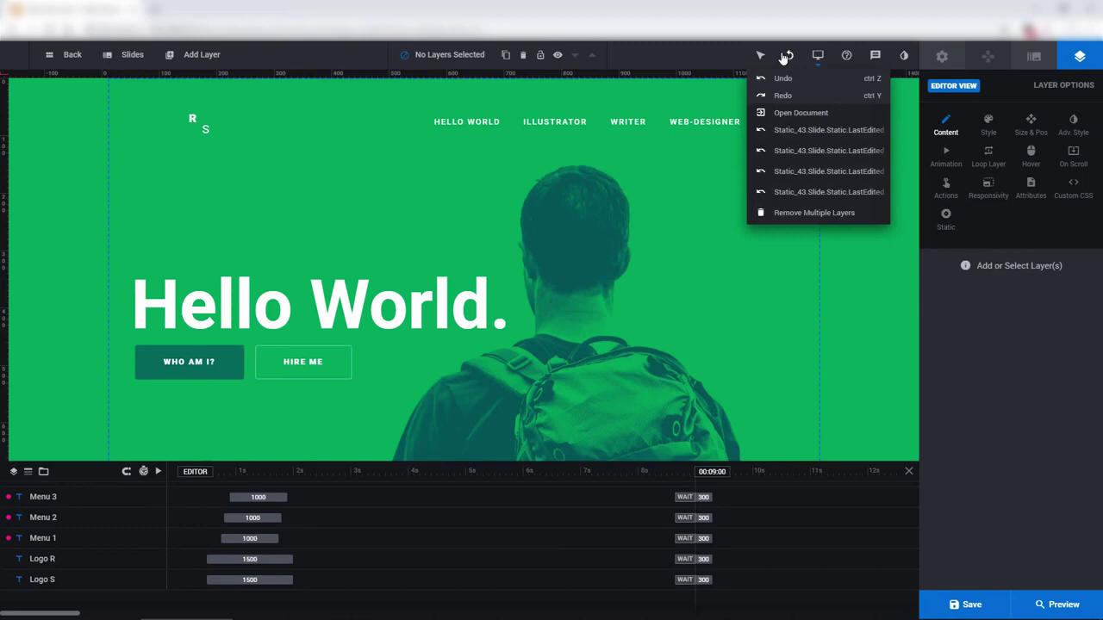
left_click(784, 57)
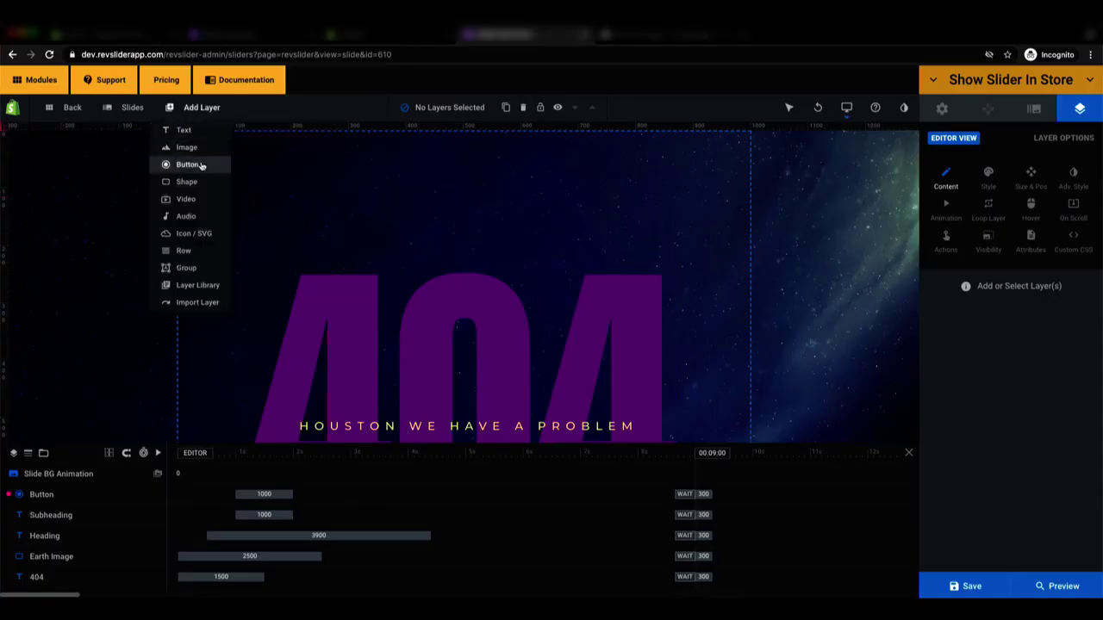
- Add an image layer to the 404 slide from the Revslider library, uploading astronaut.png from Downloads and selecting it
mouse_move(189, 147)
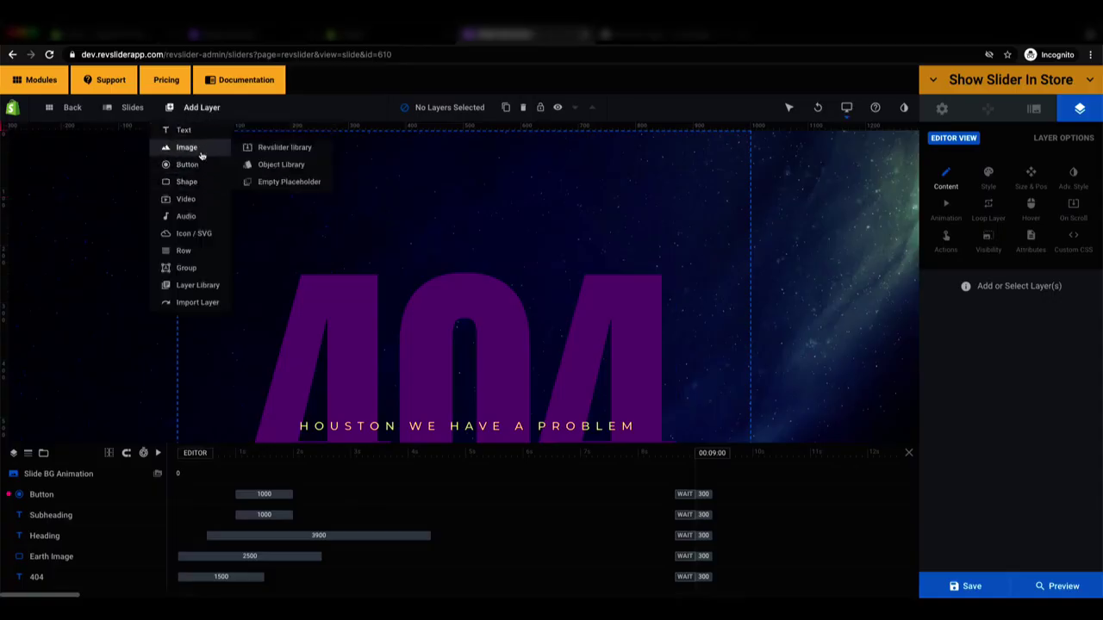
left_click(277, 148)
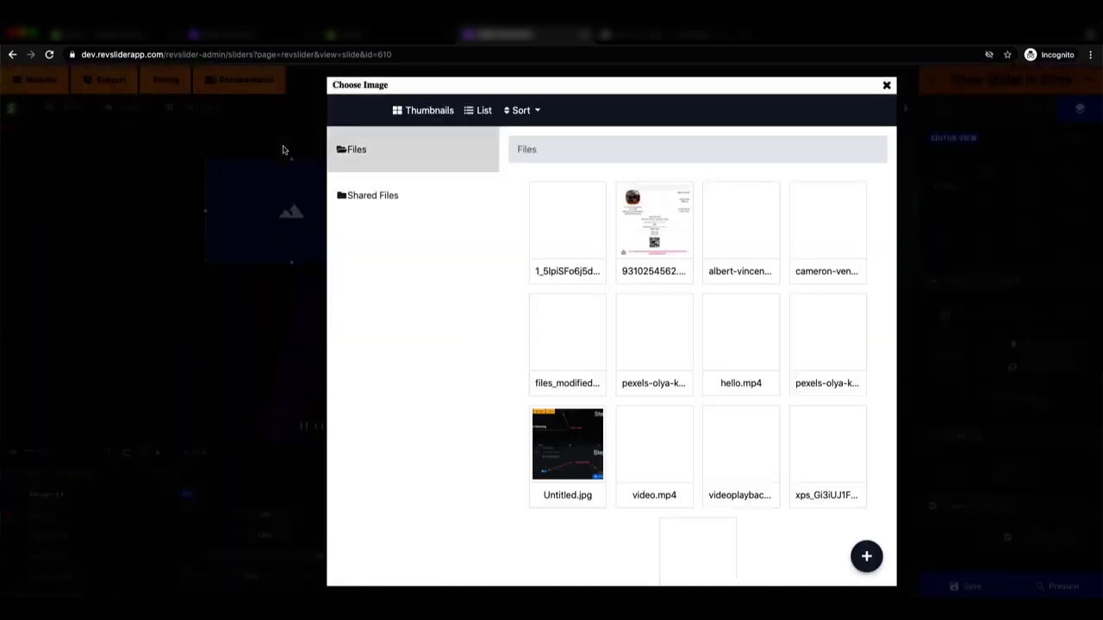
left_click(865, 562)
left_click(866, 516)
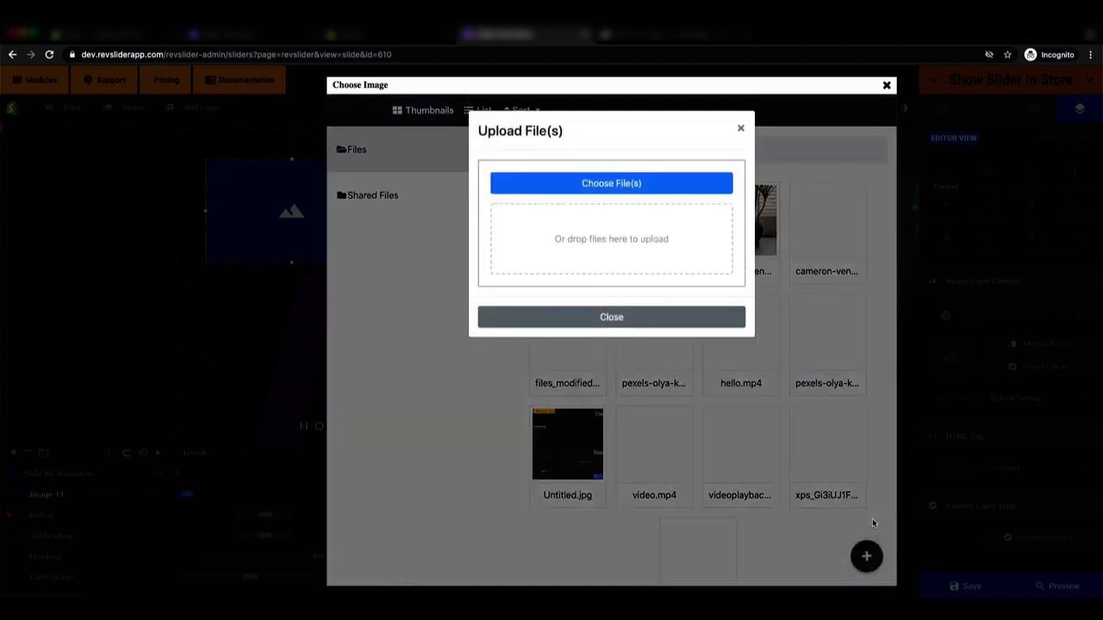
left_click(626, 186)
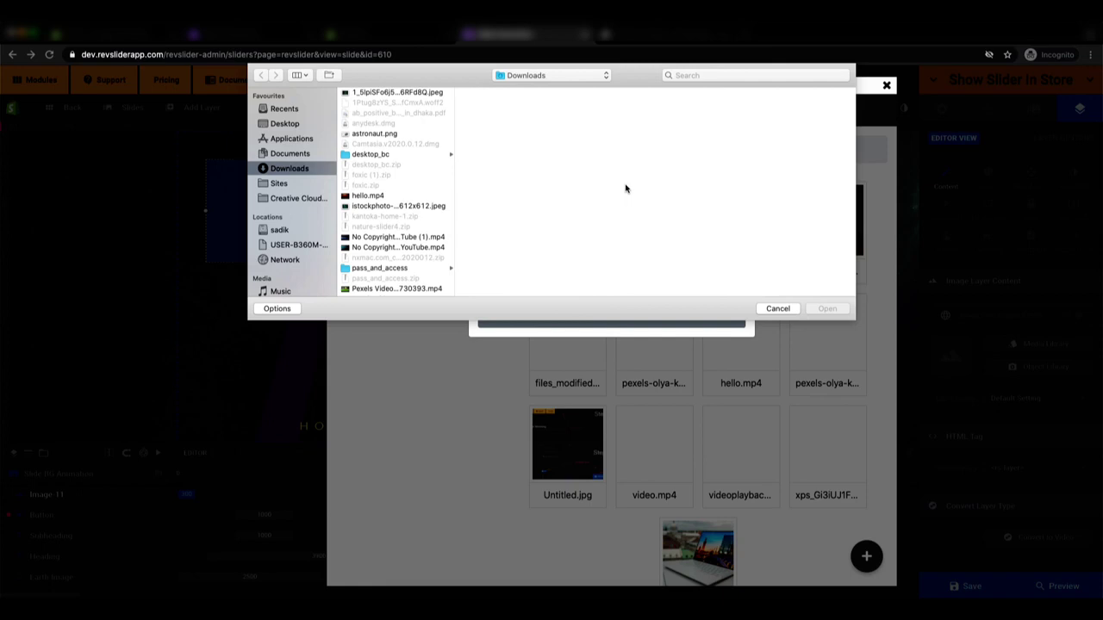
left_click(379, 134)
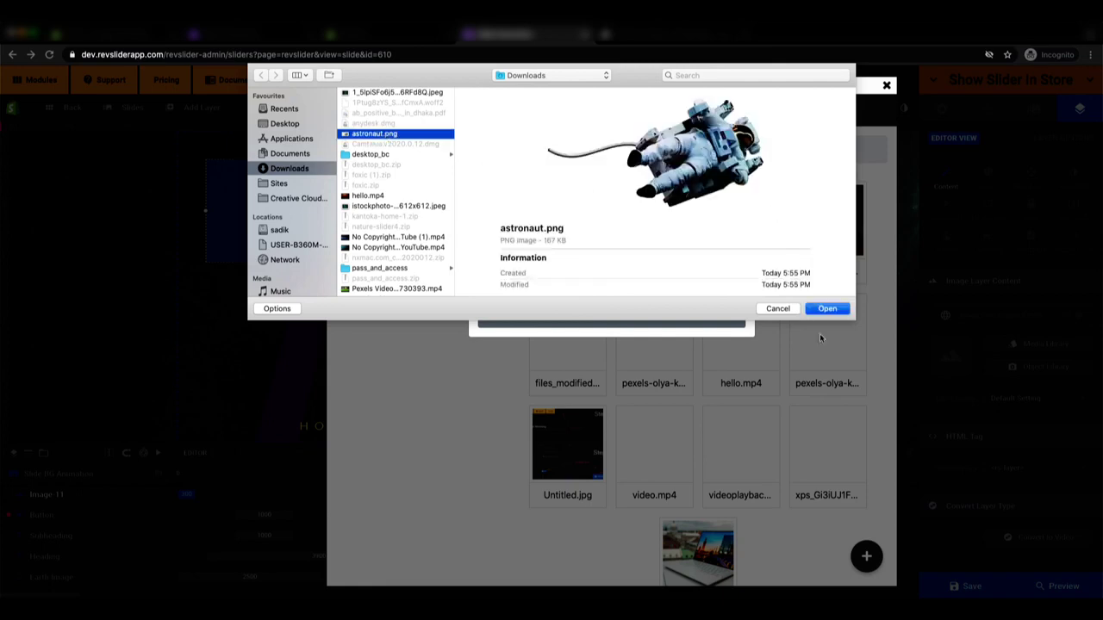
left_click(822, 309)
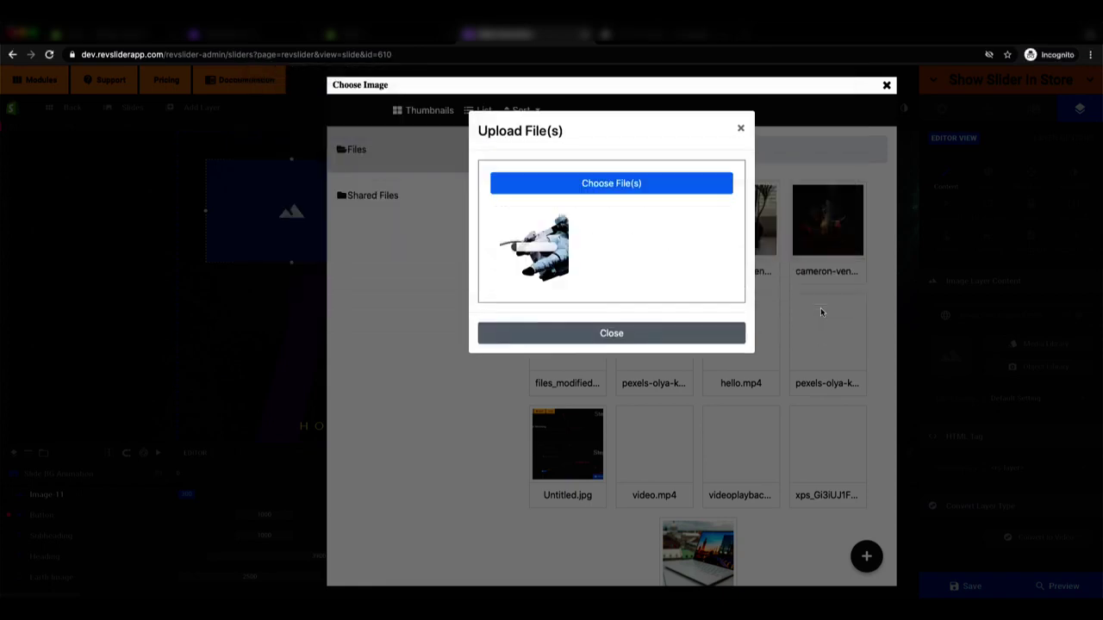
left_click(682, 342)
left_click(833, 226)
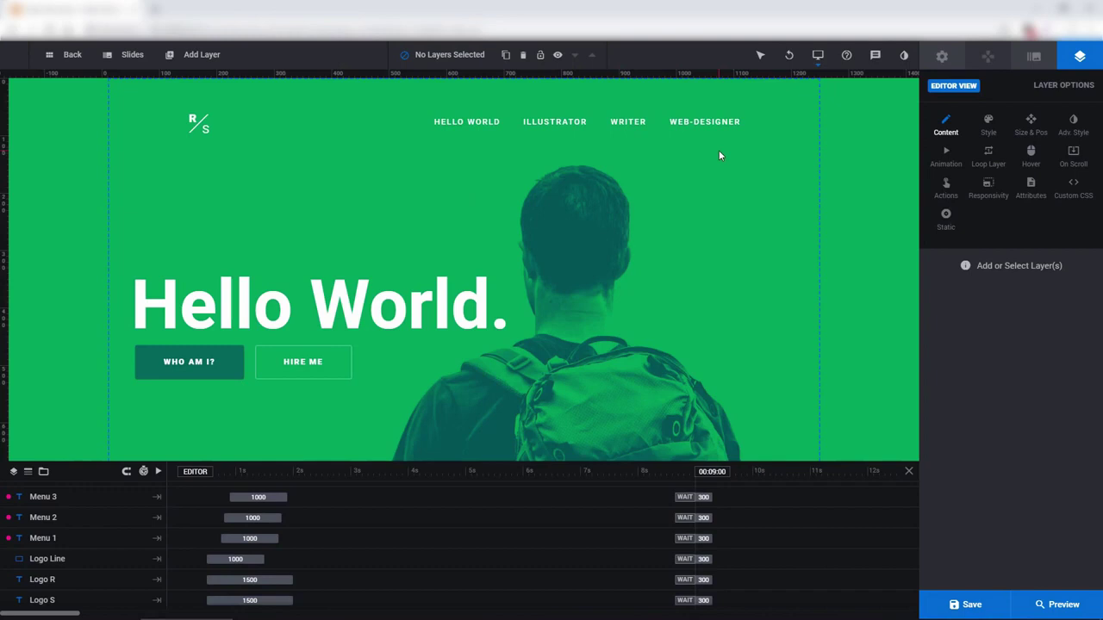
- Inspect the hover settings of the HELLO WORLD menu layer, including the text decoration options in Font Hover Style
left_click(469, 123)
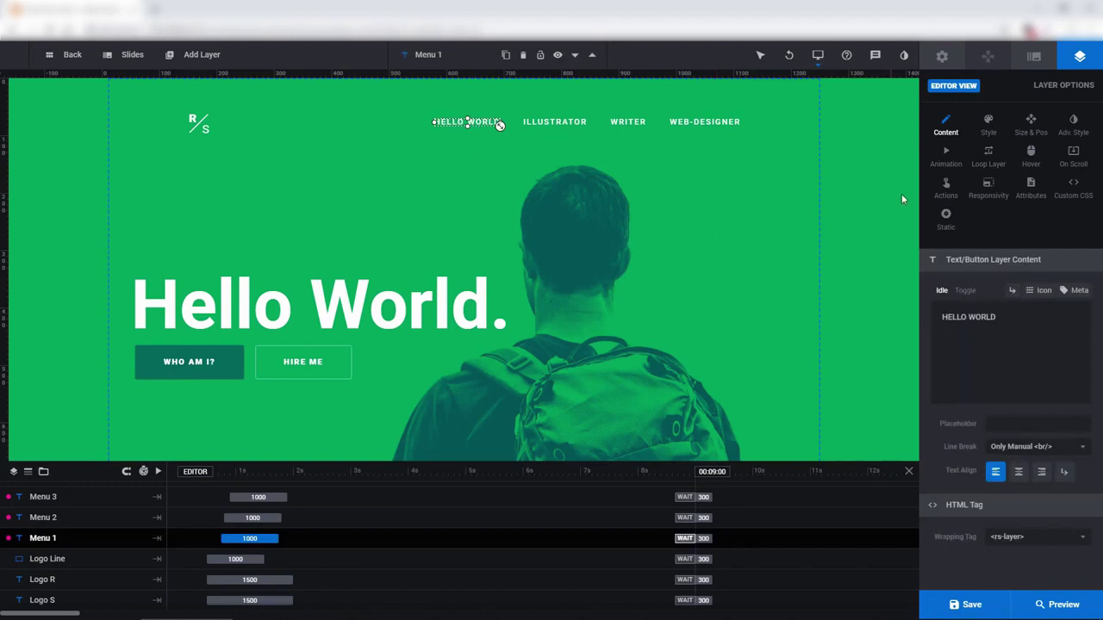
left_click(1030, 155)
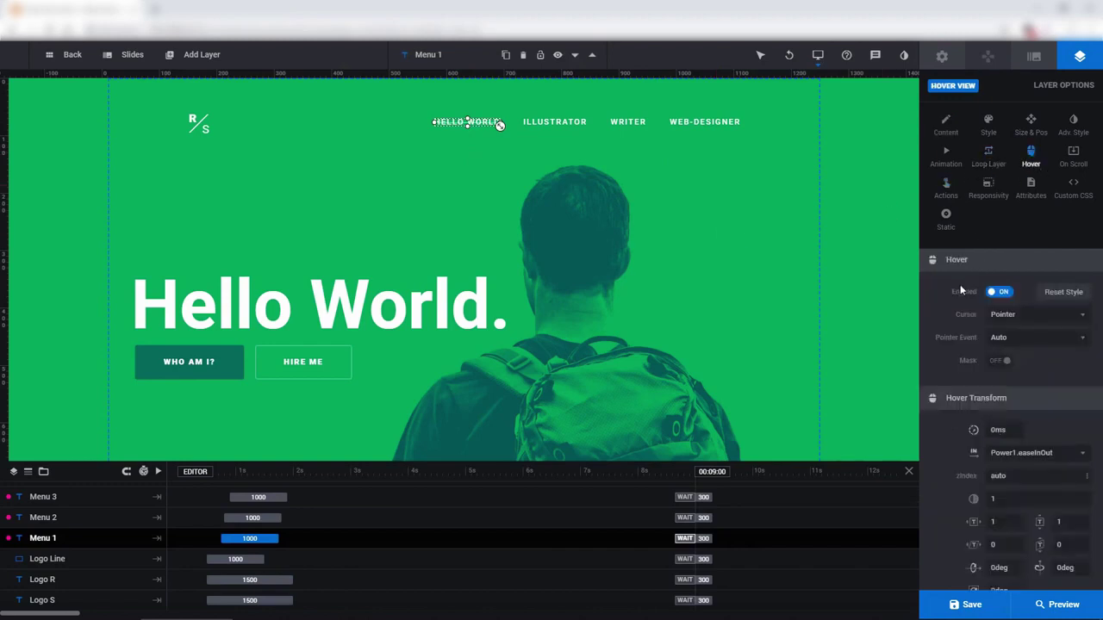
scroll(961, 290, "down", 10)
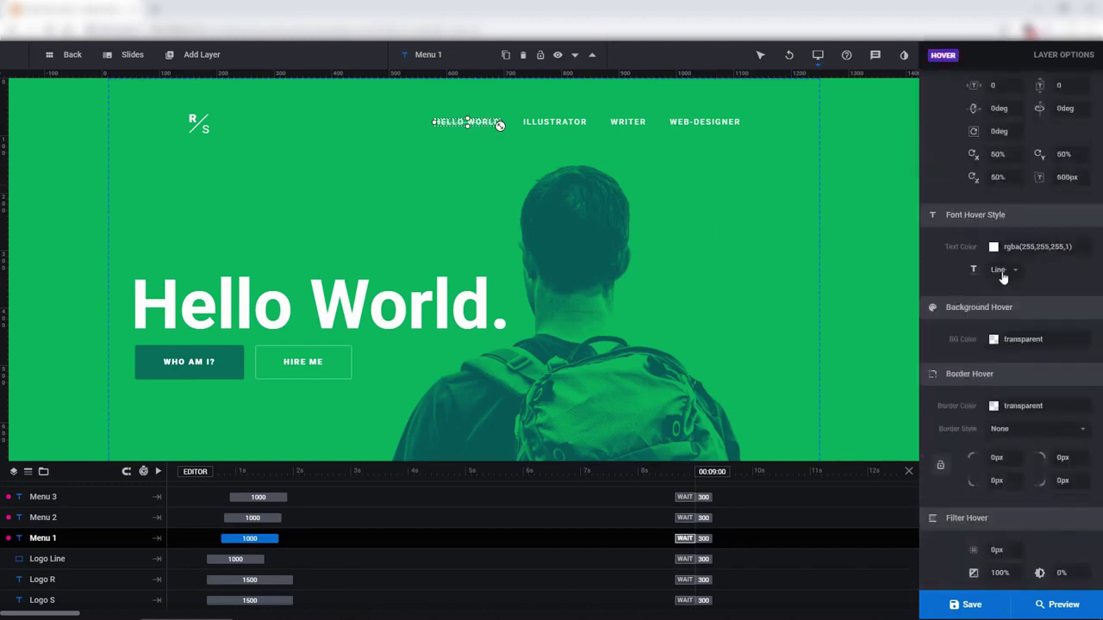
left_click(999, 270)
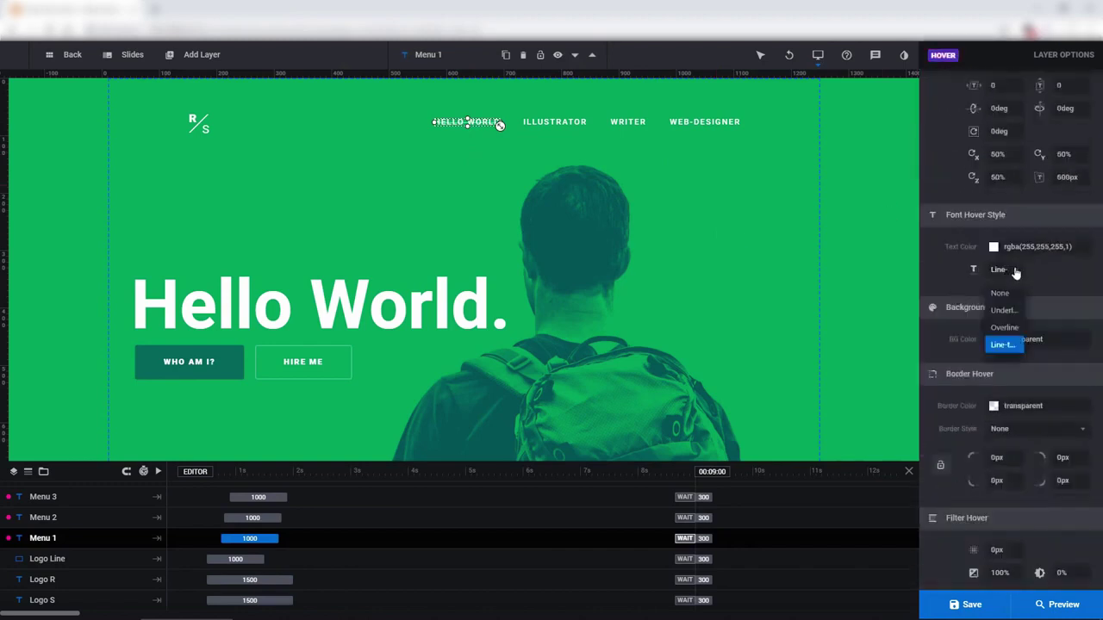
left_click(942, 266)
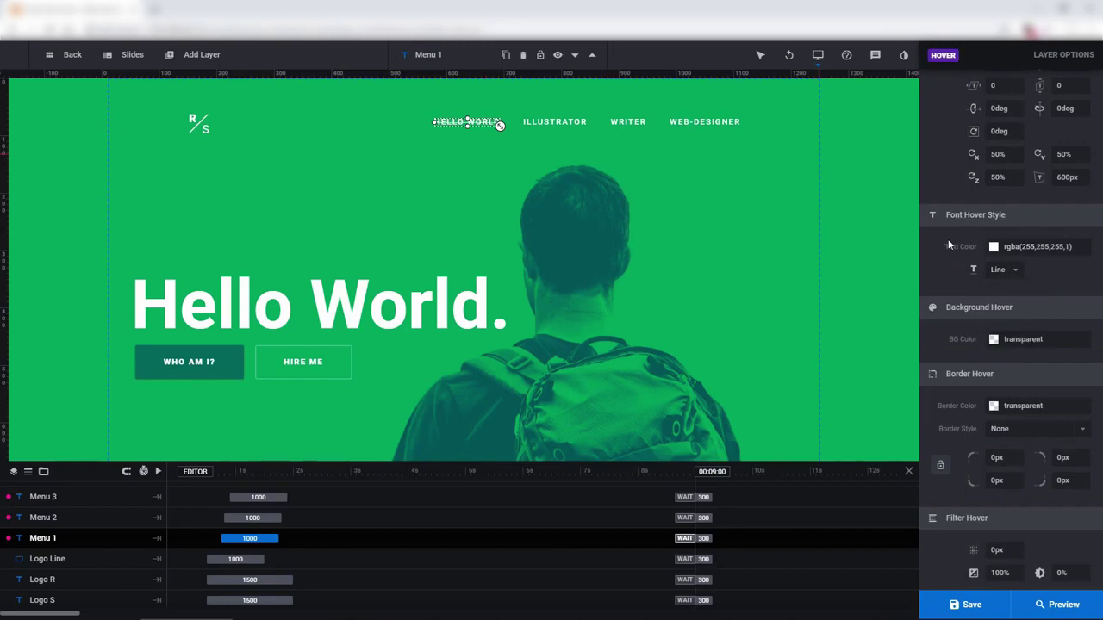
scroll(948, 245, "up", 5)
scroll(949, 245, "up", 5)
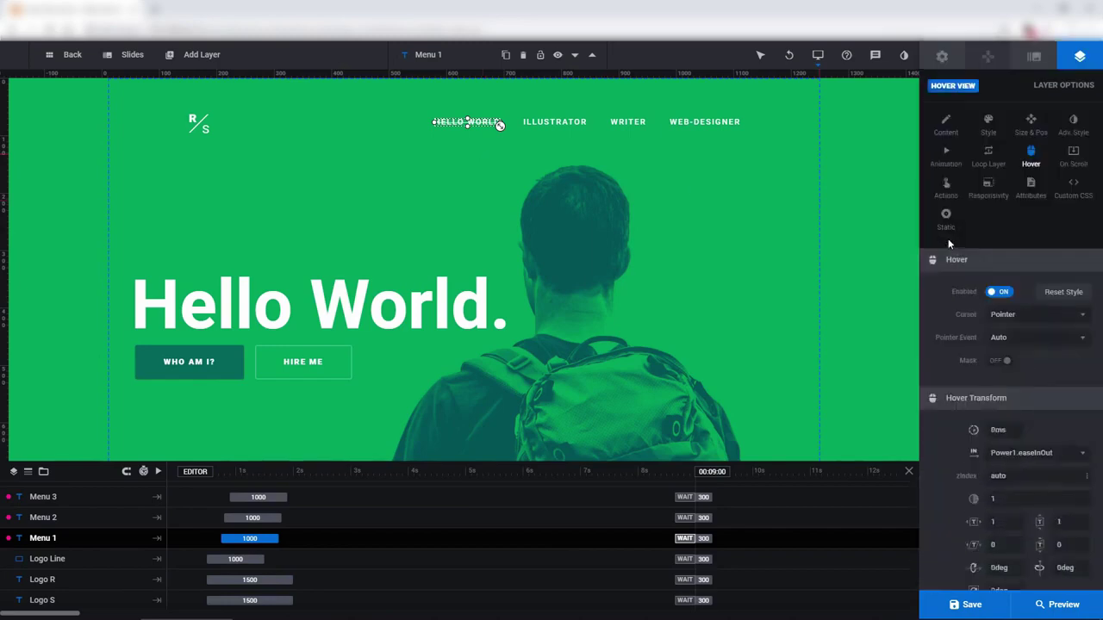
- Examine the Jump to Slide action of the HELLO WORLD menu layer and its target slide choices, keeping HelloWorld
left_click(946, 186)
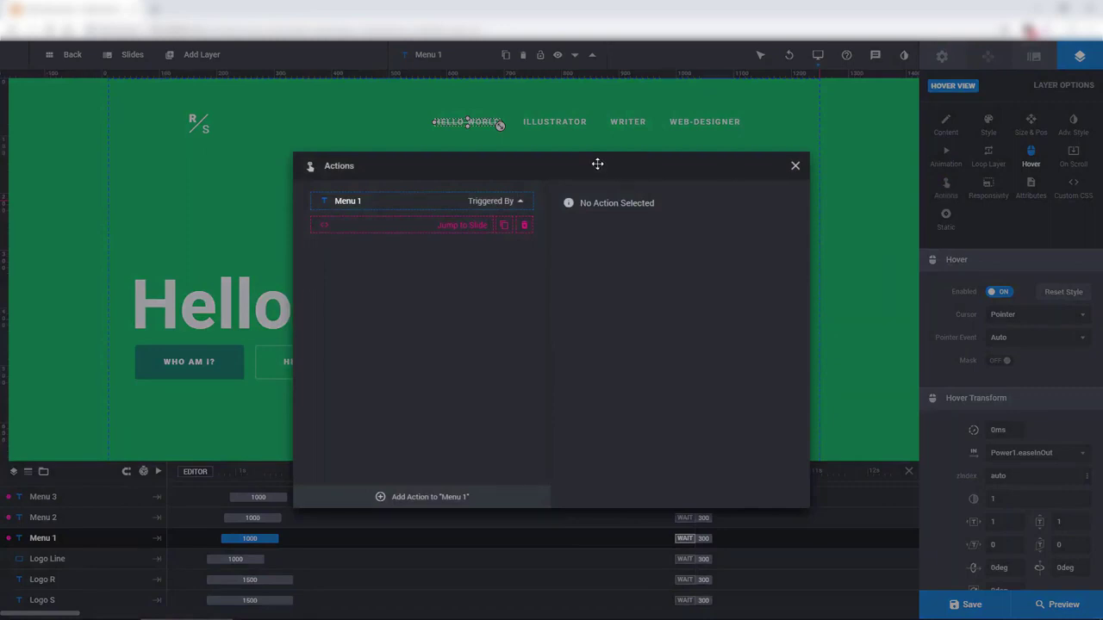
left_click_drag(595, 163, 603, 130)
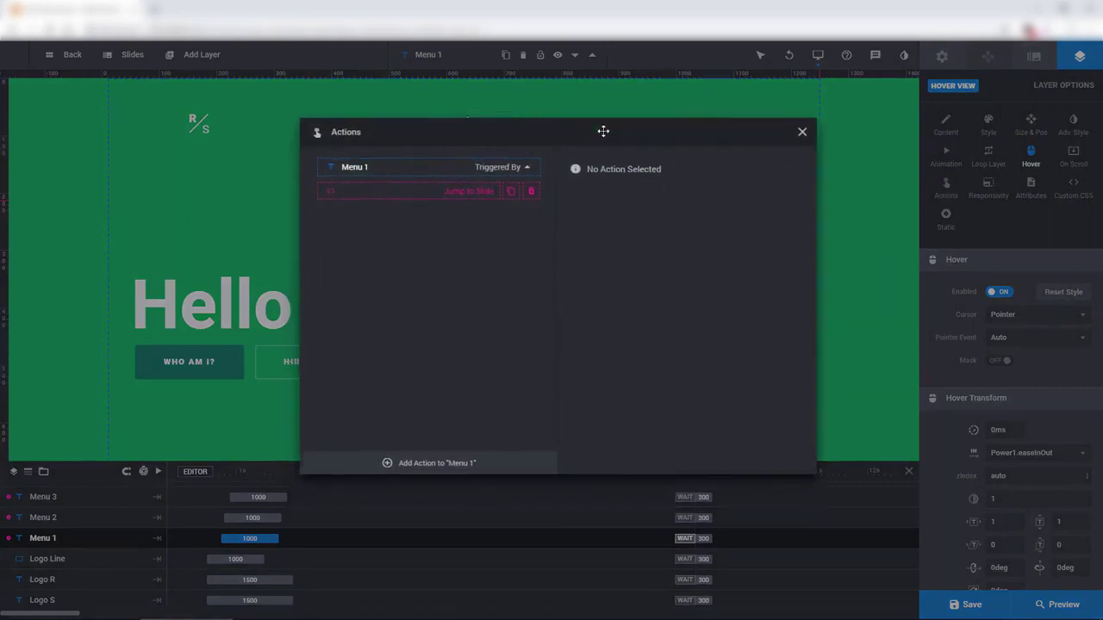
left_click(430, 197)
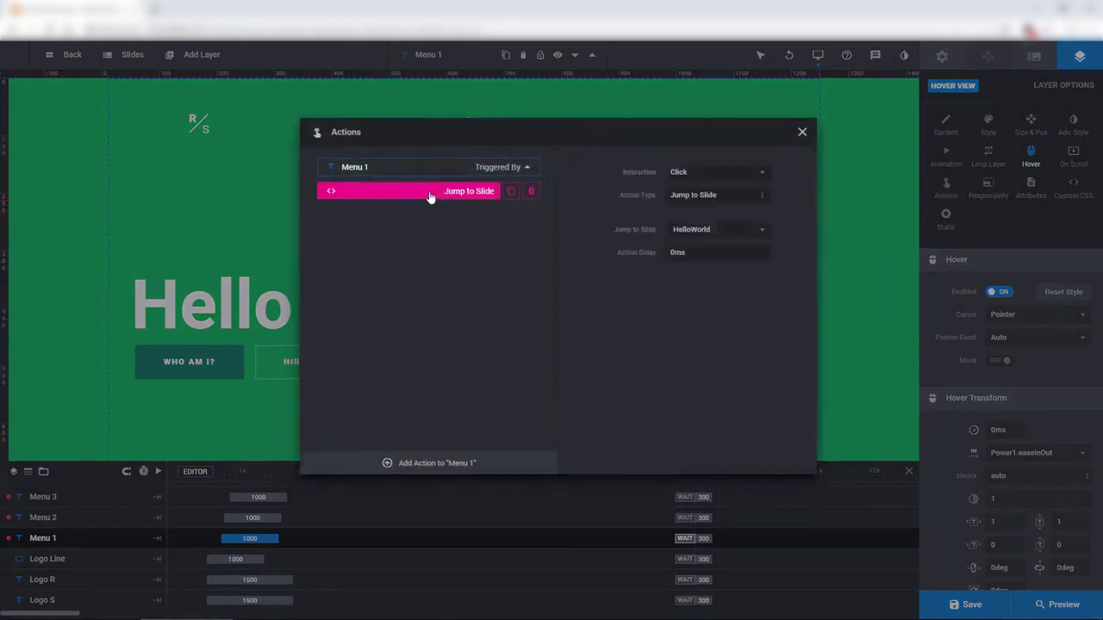
left_click(689, 234)
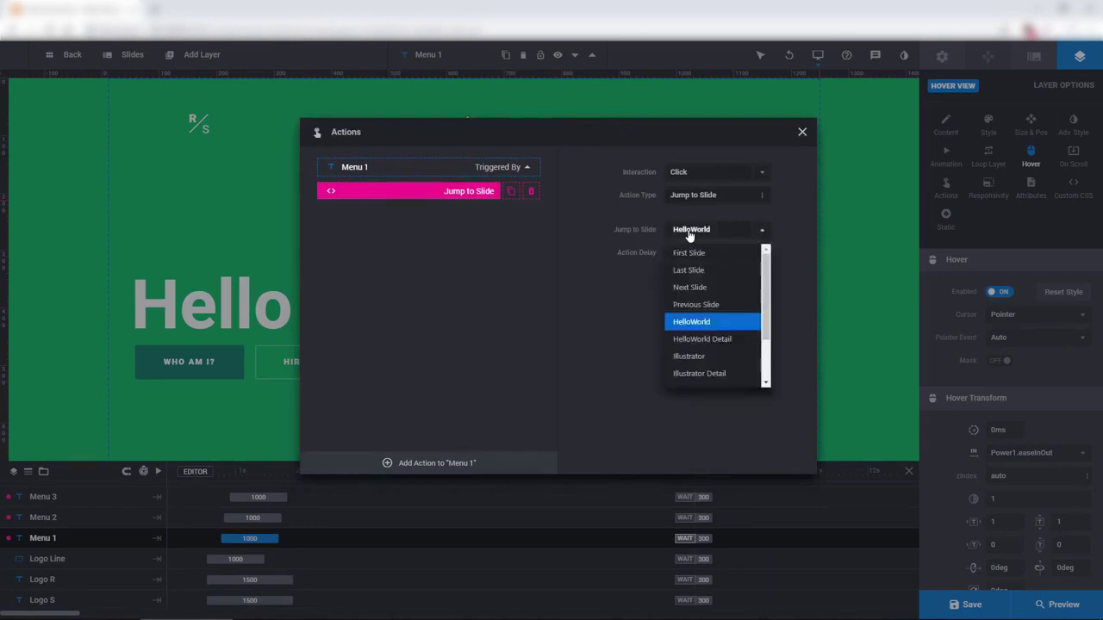
scroll(702, 336, "down", 1)
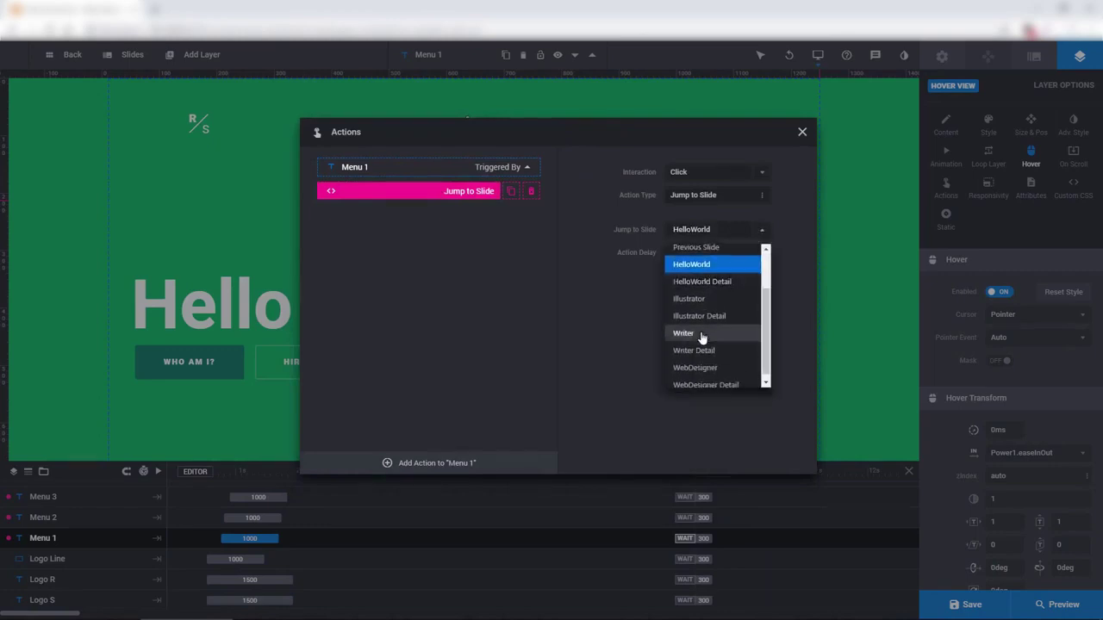
scroll(702, 338, "up", 1)
left_click(691, 321)
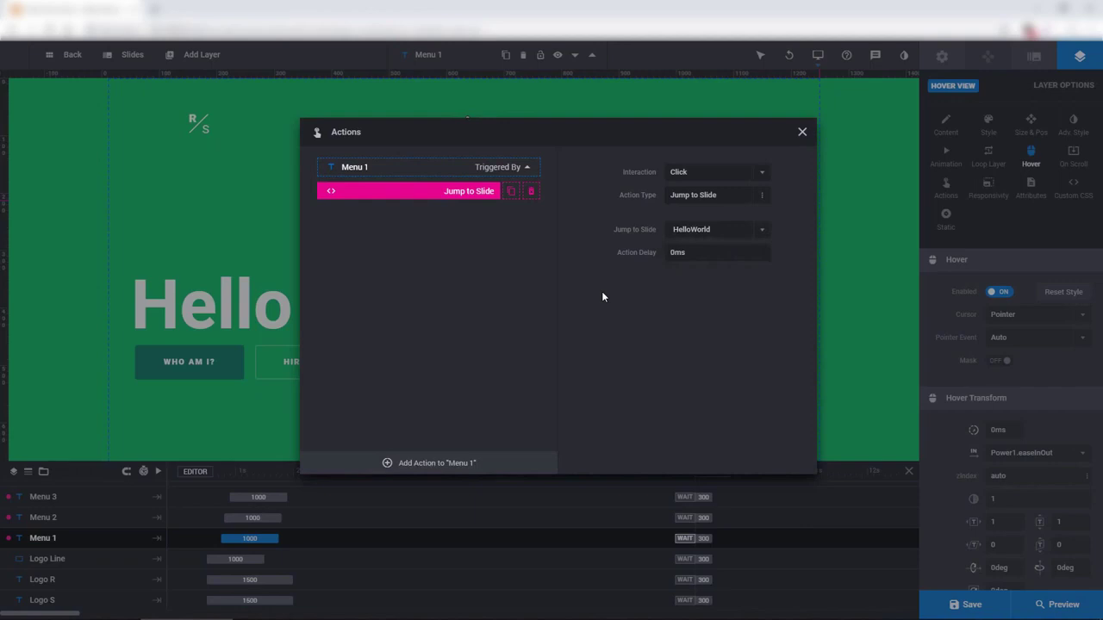
- Delete the Jump to Slide action from the HELLO WORLD menu layer, close its actions and deselect the layer
left_click(530, 191)
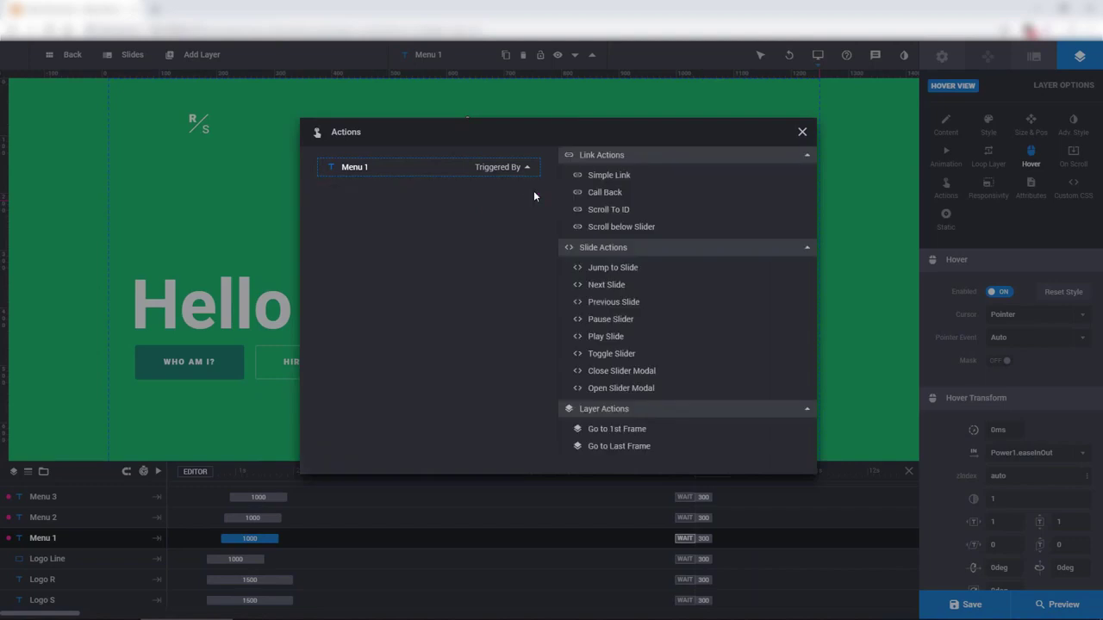
left_click(801, 132)
left_click(466, 149)
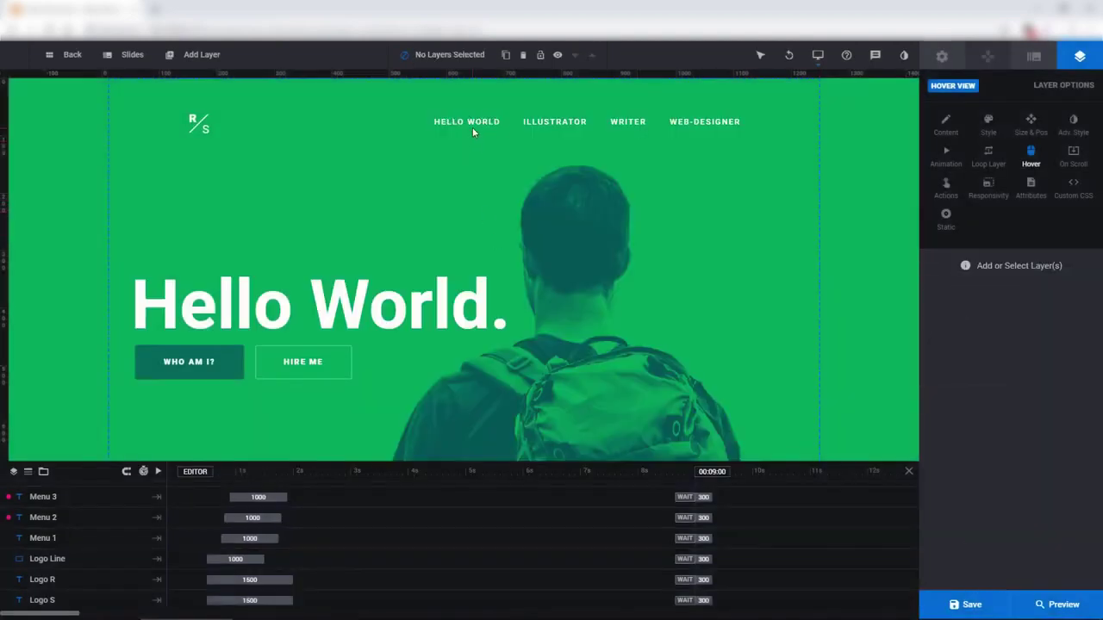
- Add a Jump to Slide action to the HELLO WORLD menu layer with HelloWorld as the target slide
left_click(471, 121)
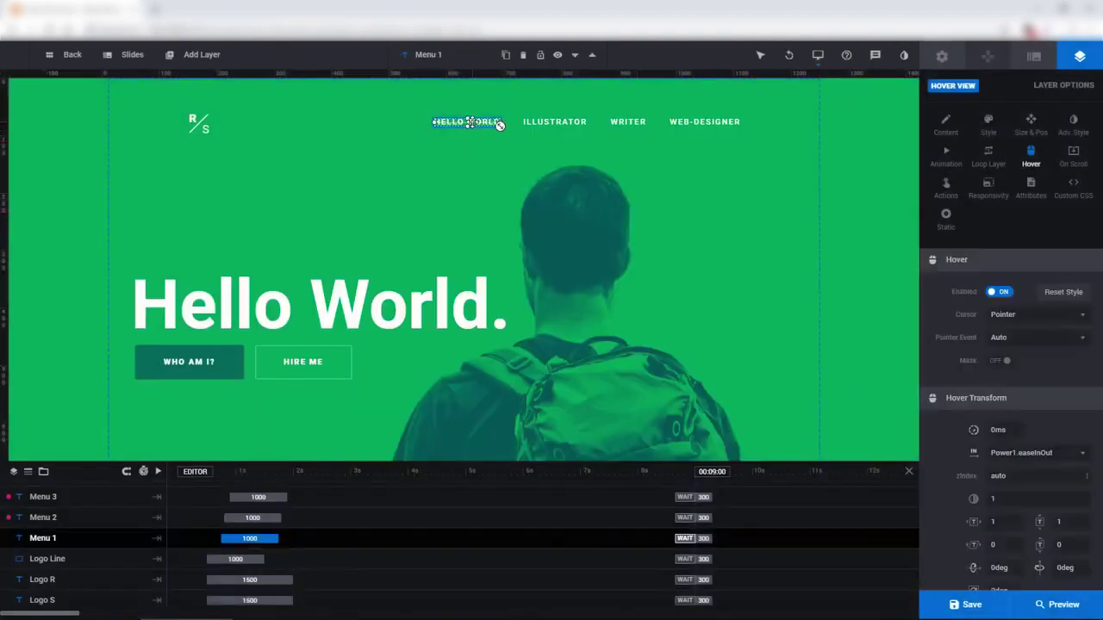
left_click(945, 190)
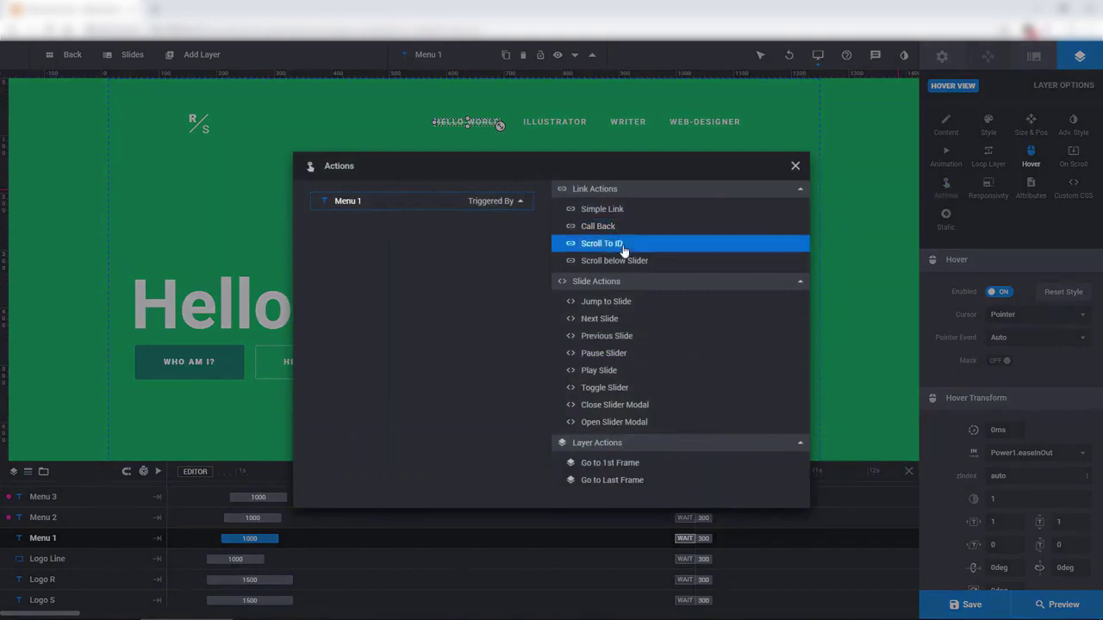
left_click(615, 302)
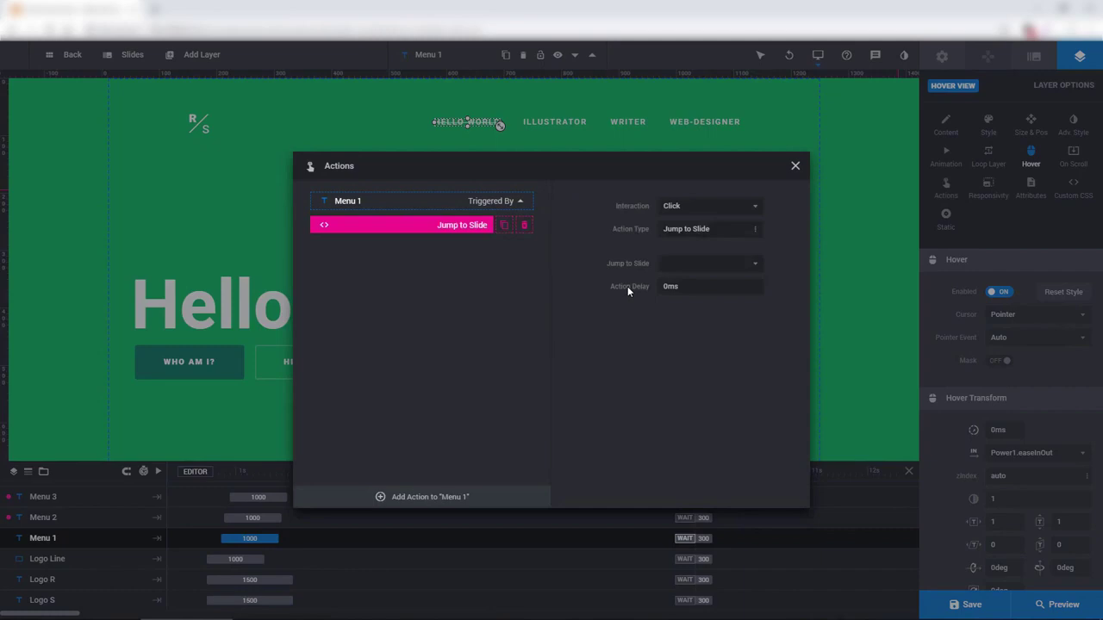
left_click(690, 265)
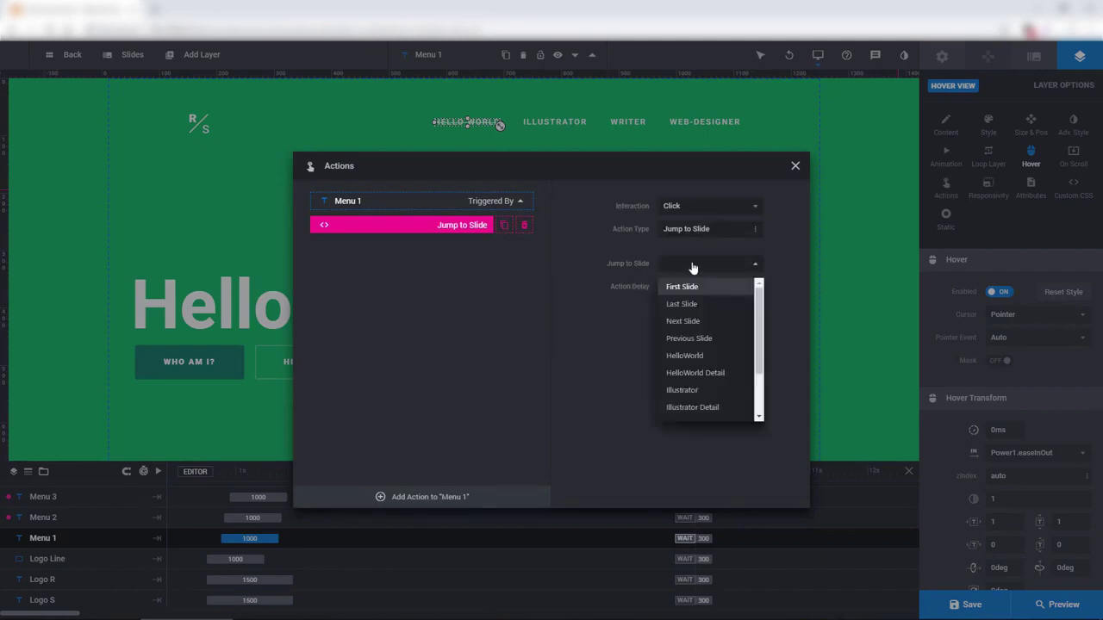
left_click(696, 356)
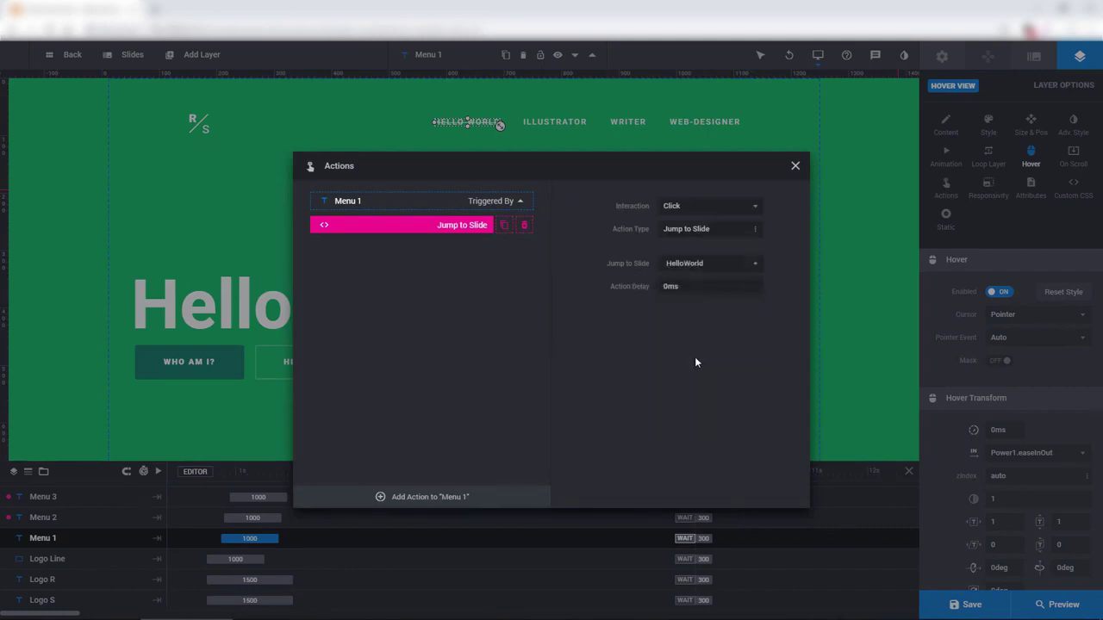
left_click(794, 166)
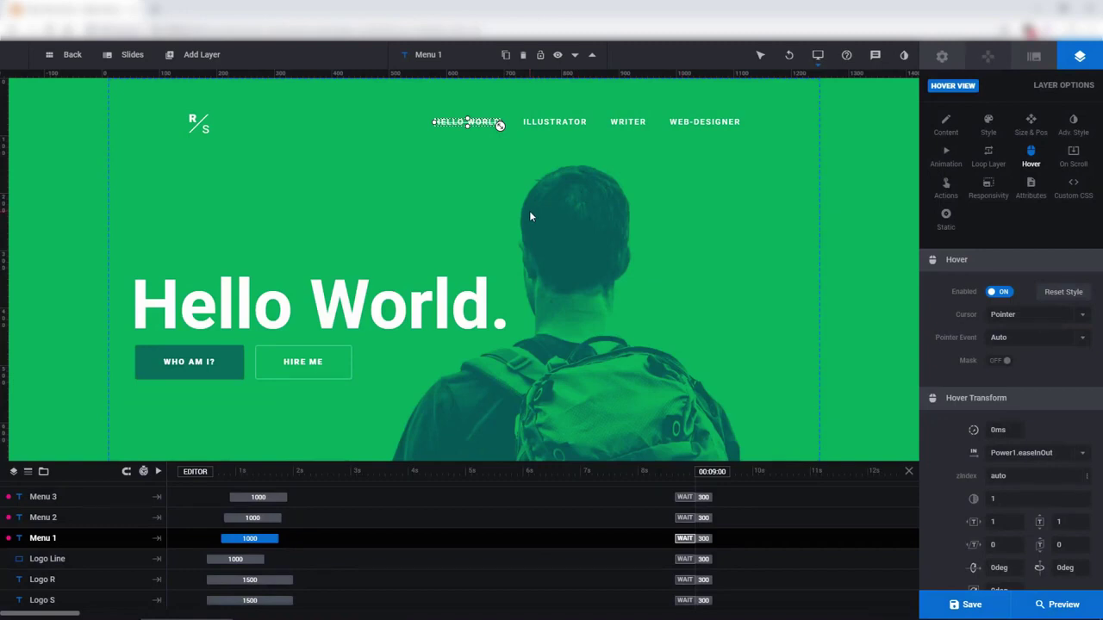
- Delete the Next Slide action from the down-arrow layer and close its actions
scroll(530, 216, "down", 3)
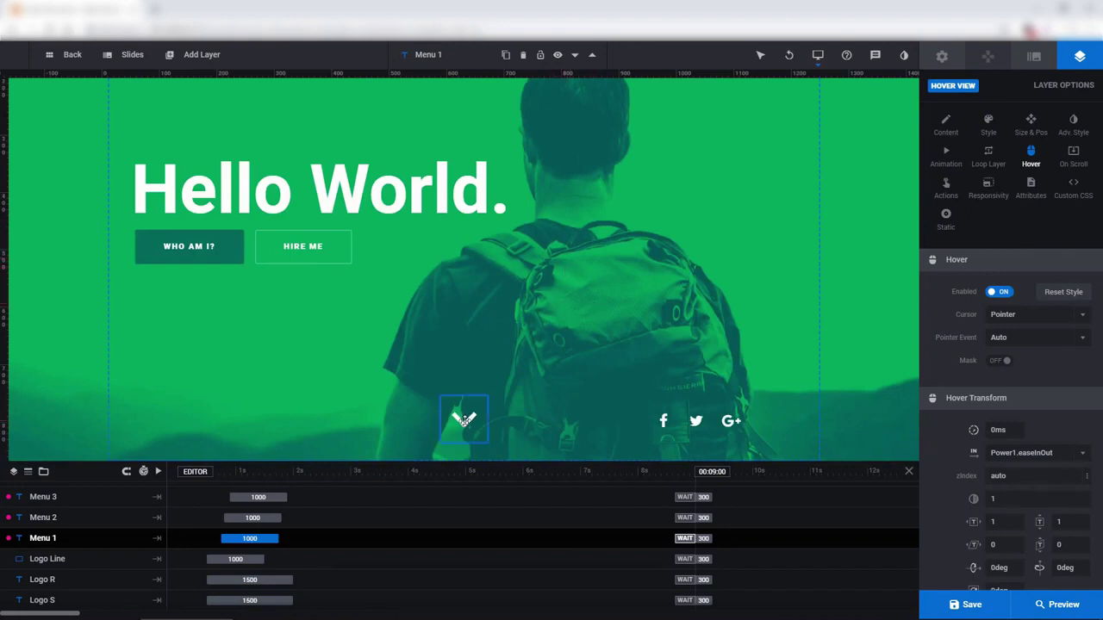
left_click(464, 420)
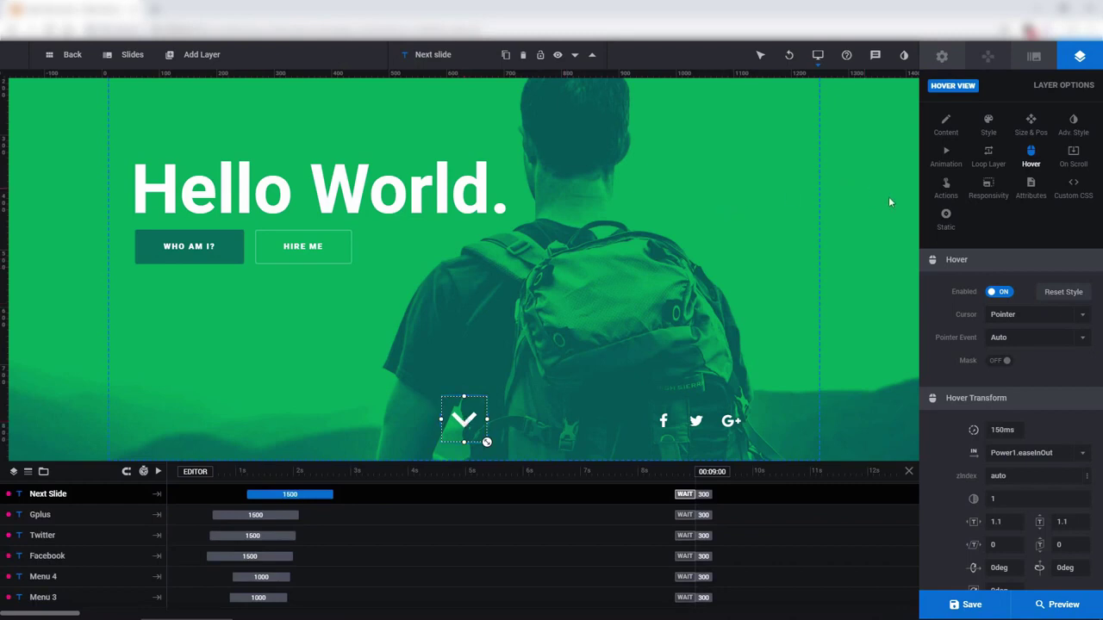
left_click(945, 188)
left_click(433, 227)
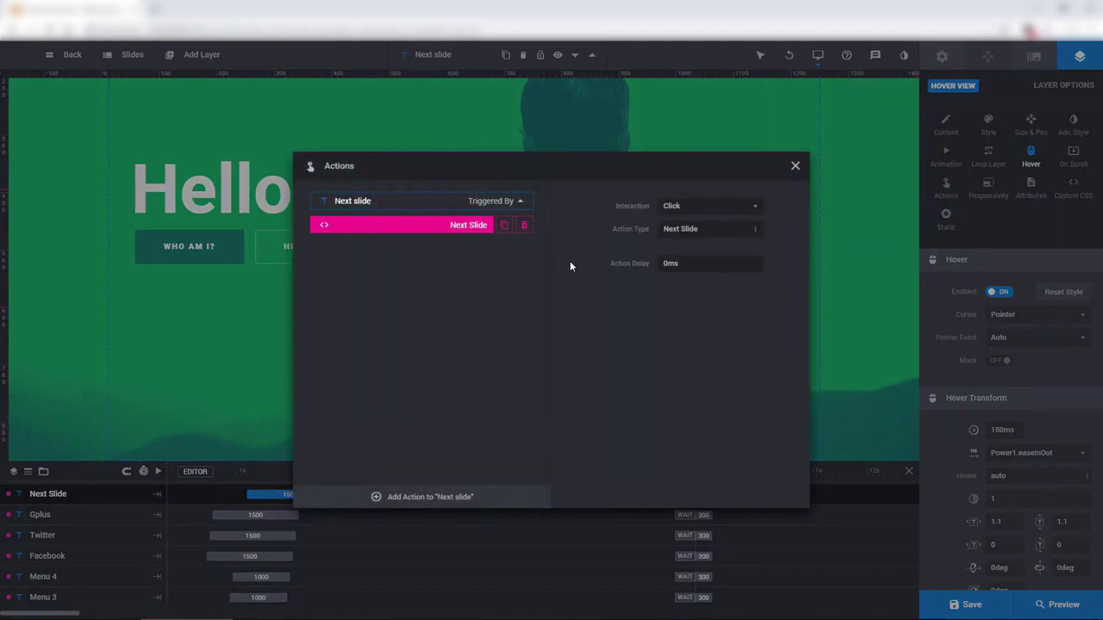
left_click(524, 226)
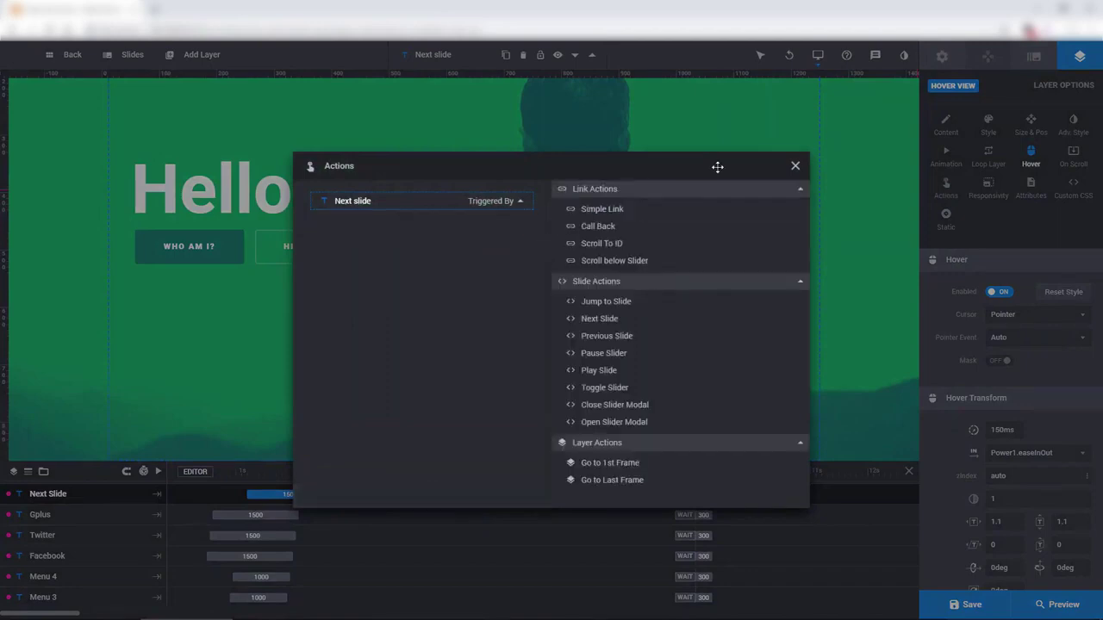
left_click(795, 165)
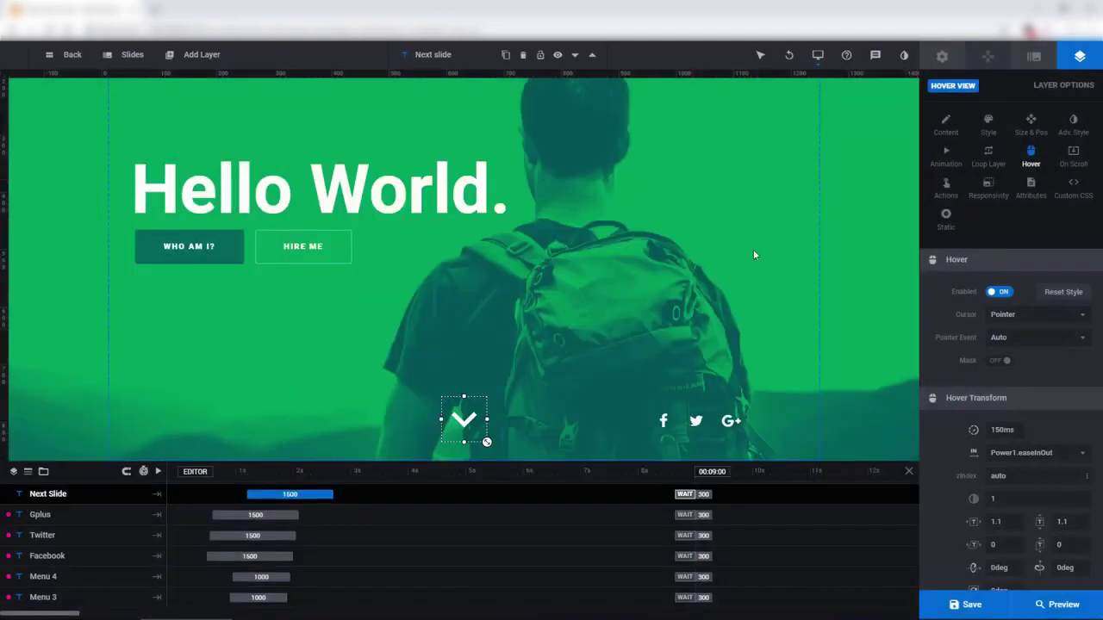
- Add a Next Slide action to the down-arrow layer
left_click(945, 189)
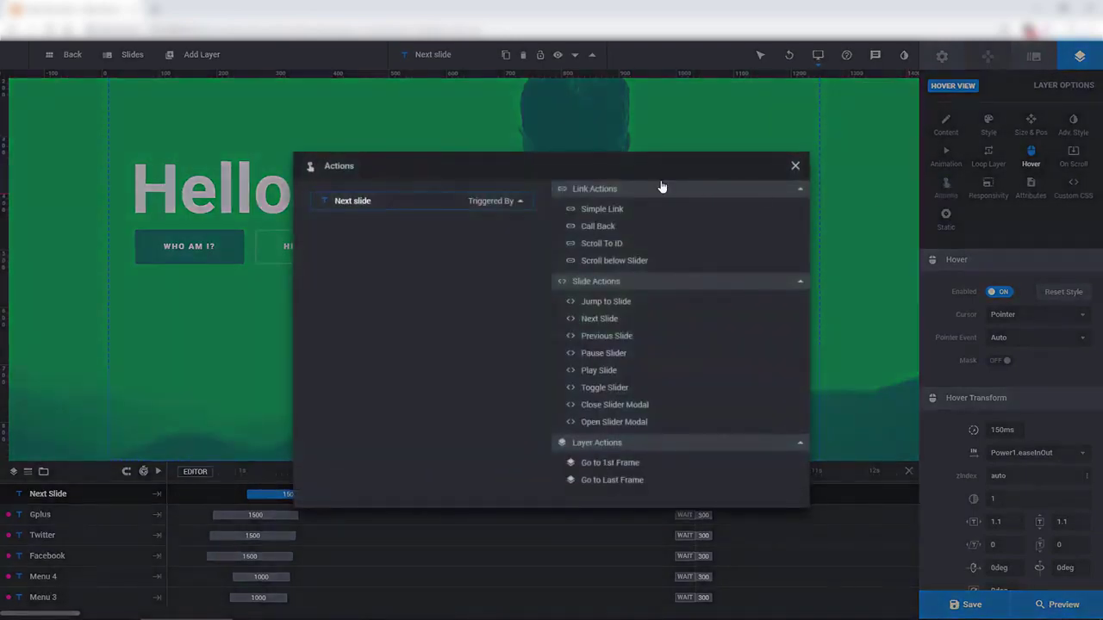
left_click(607, 318)
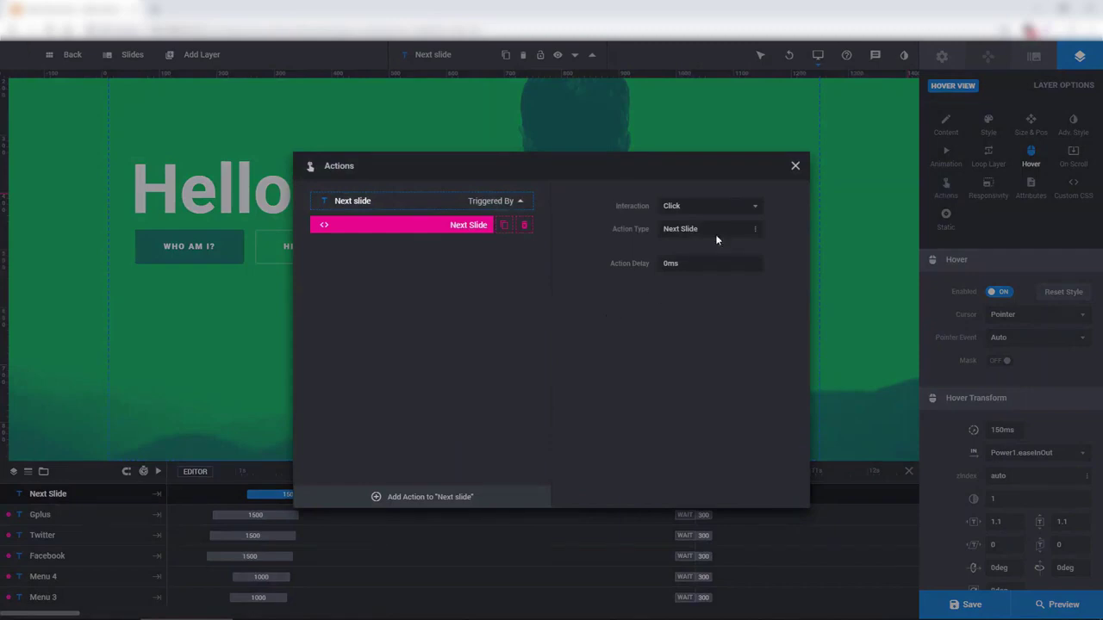
left_click(796, 165)
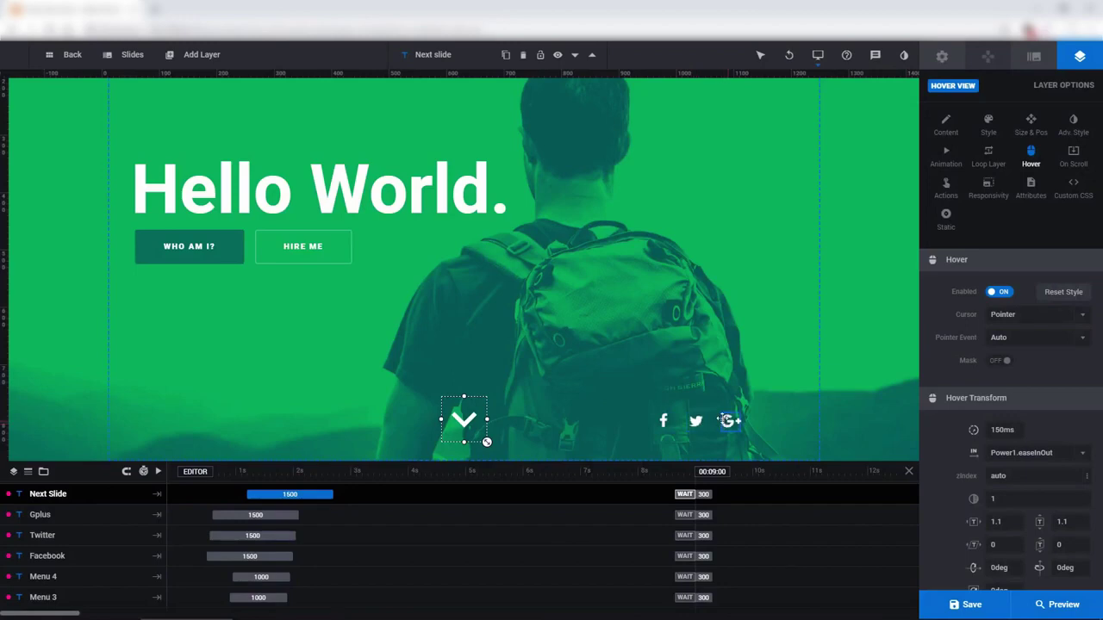
- Review the Simple Link action and its link URL on the Facebook icon layer, and delete that action
left_click(662, 421)
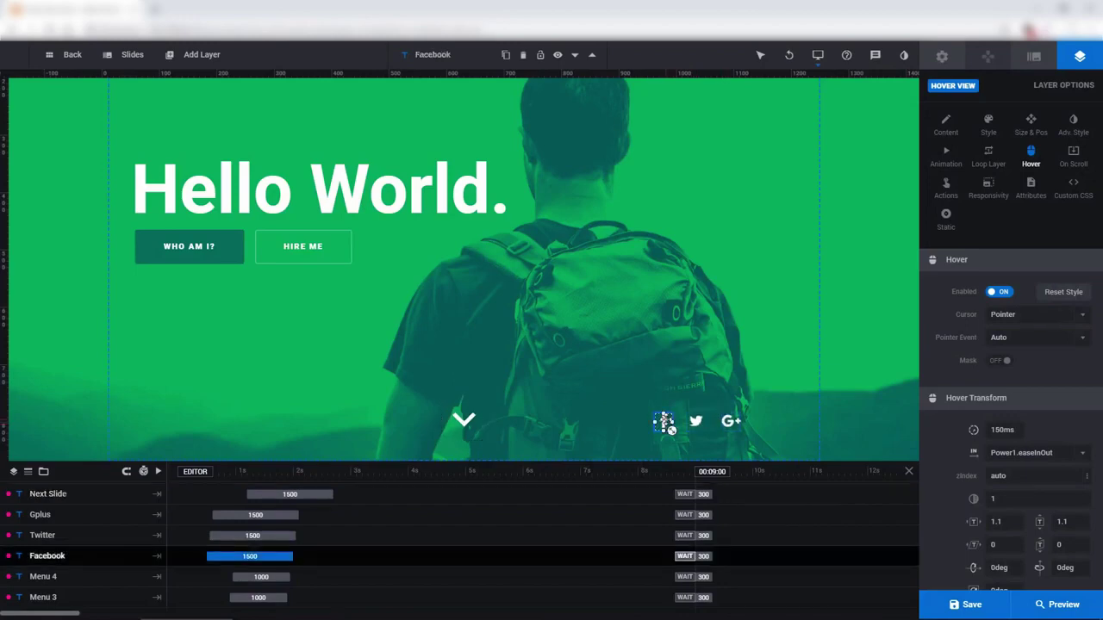
left_click(945, 191)
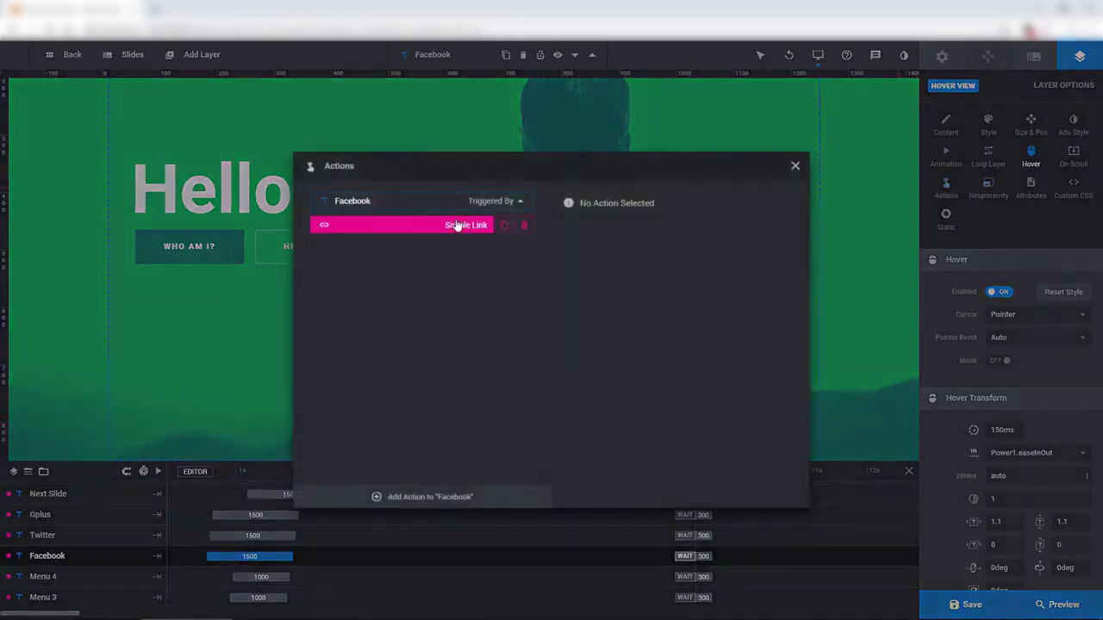
left_click(415, 225)
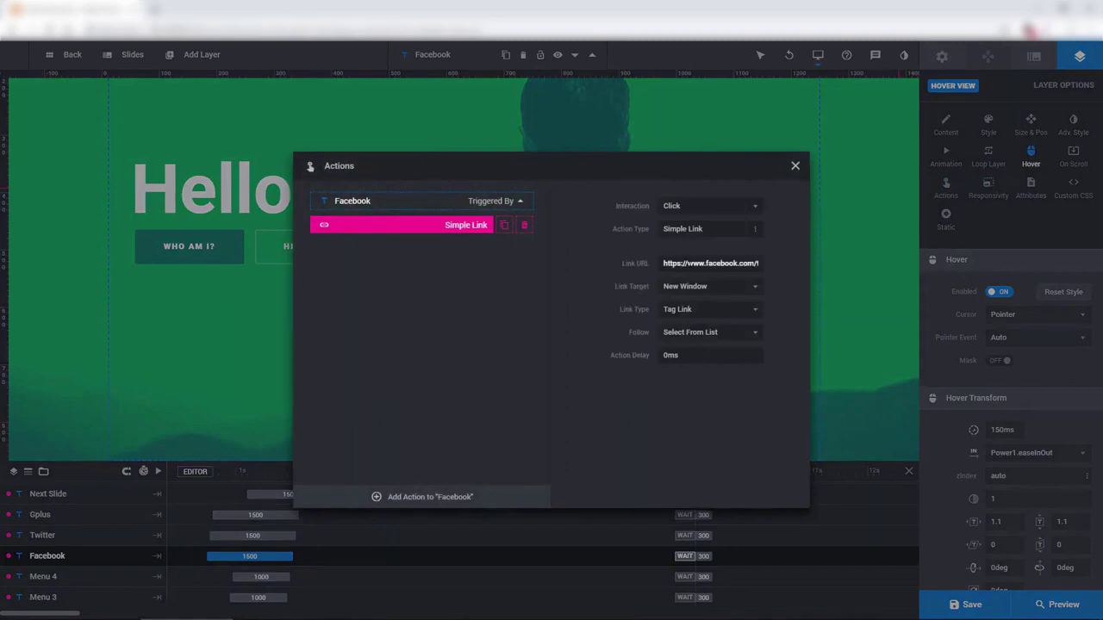
triple_click(705, 262)
left_click(704, 263)
key("ctrl+a")
left_click(780, 168)
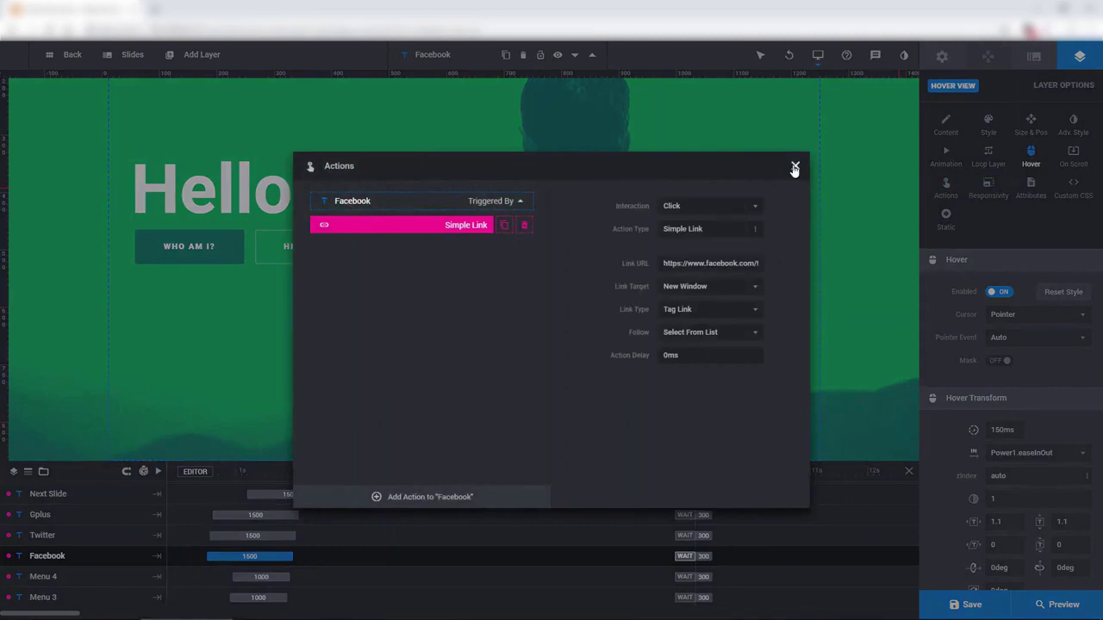
left_click(525, 227)
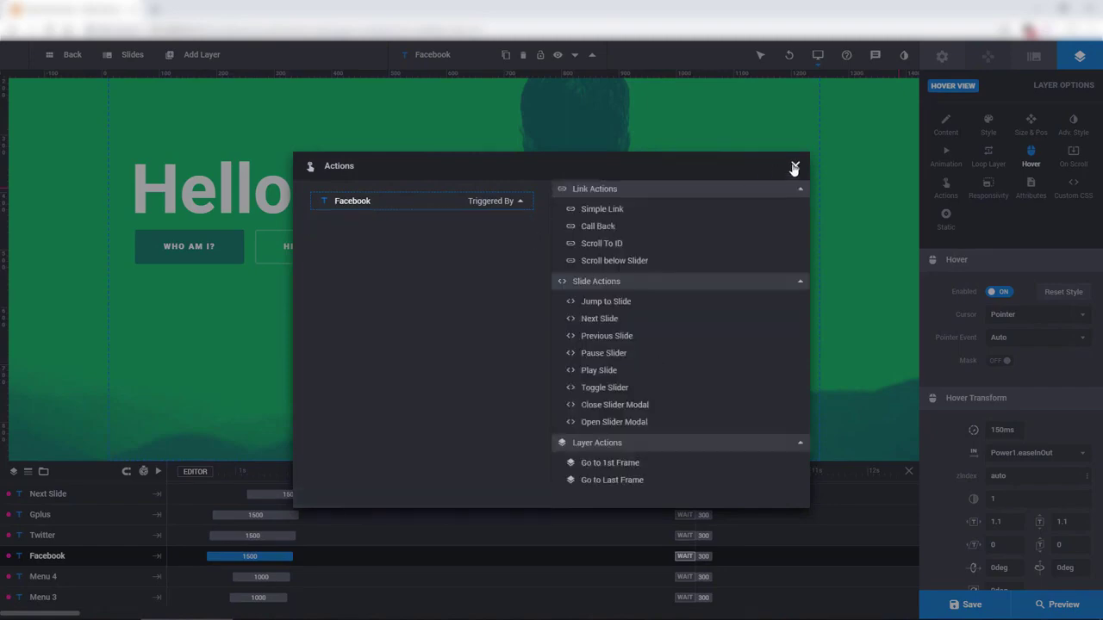
left_click(794, 165)
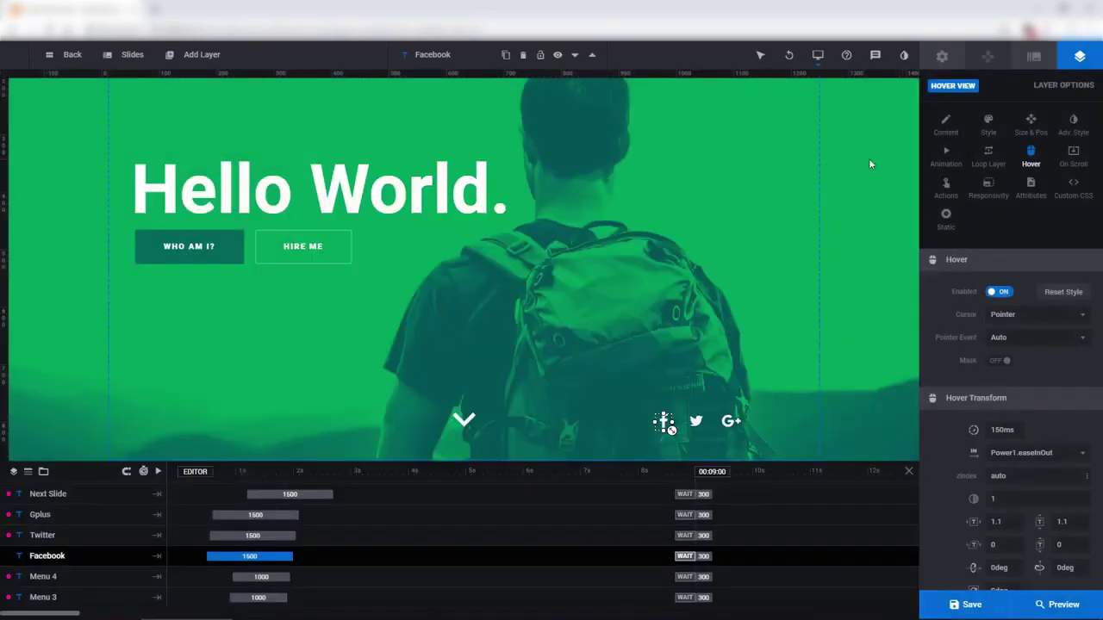
left_click(946, 191)
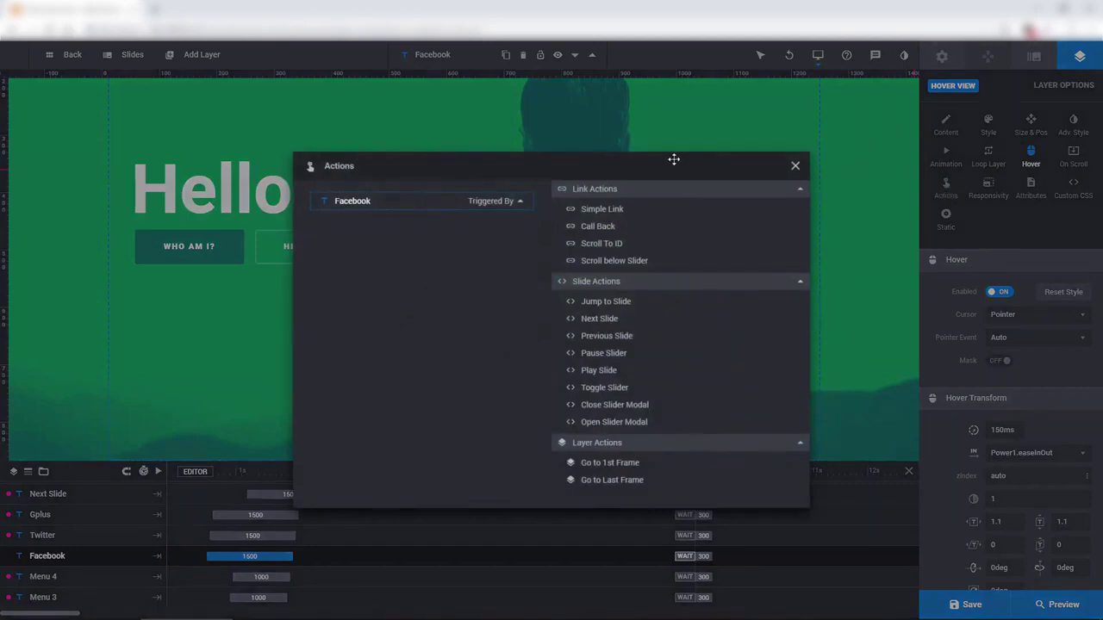
left_click(617, 209)
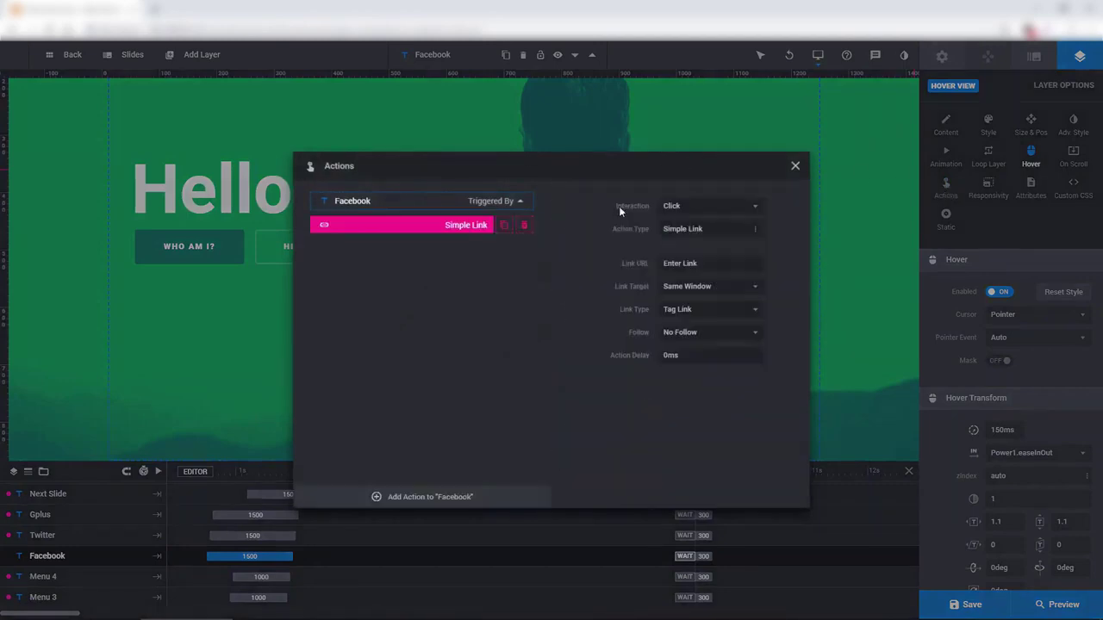
left_click(702, 262)
type("http://www.google.com")
left_click(750, 241)
left_click(795, 167)
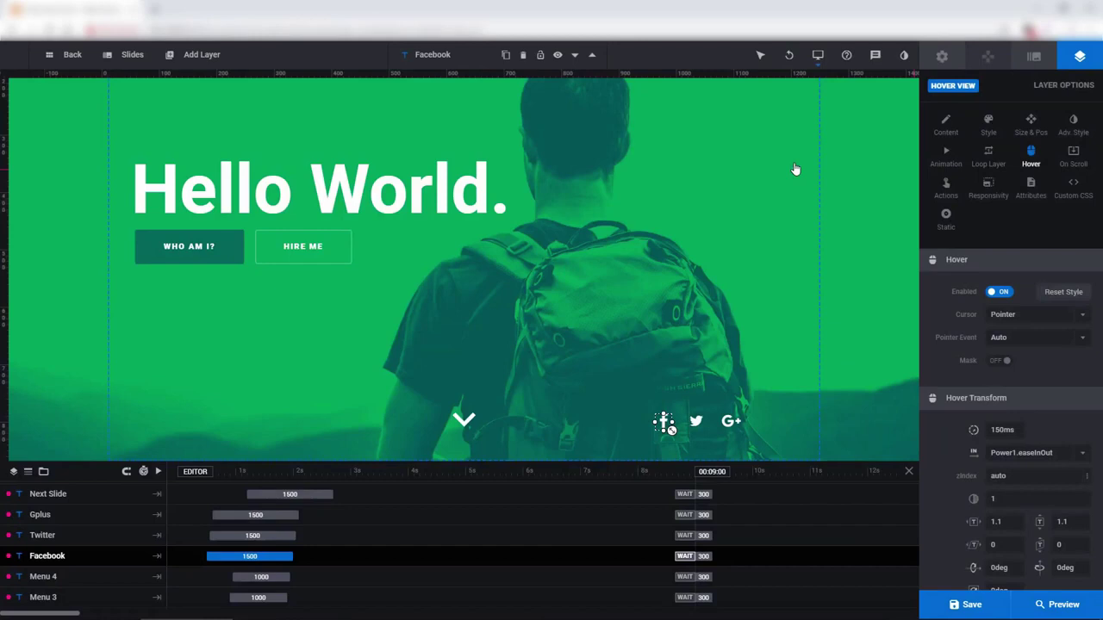
- Switch from the global layers to slide #1 HelloWorld
scroll(476, 251, "up", 2)
mouse_move(132, 54)
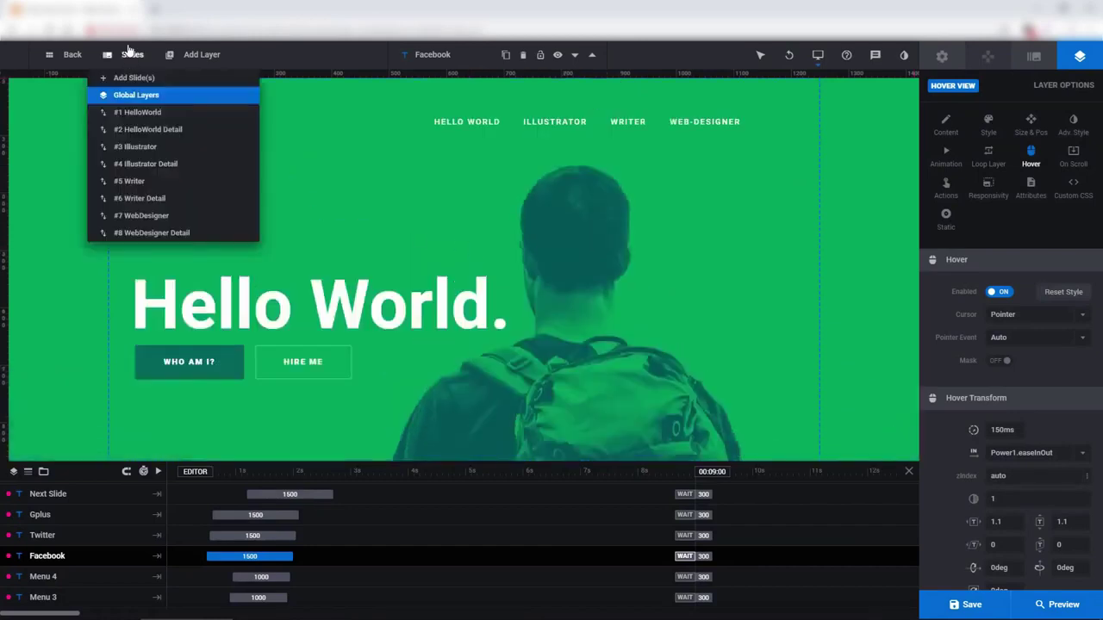
left_click(135, 114)
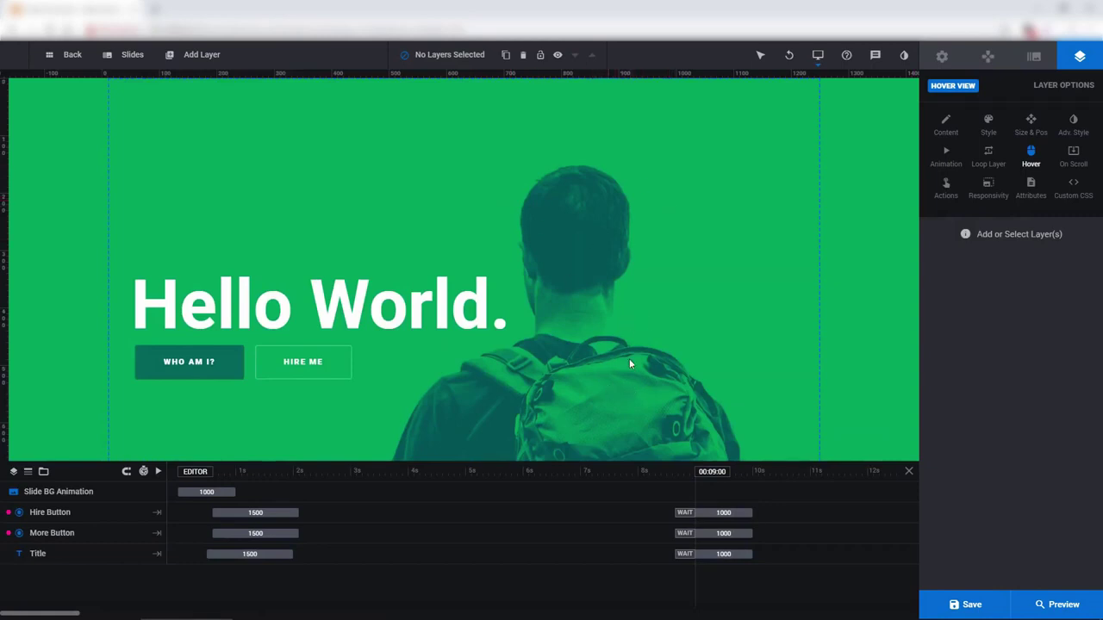
- Browse the Media Library and Object Library as background image sources for the HelloWorld slide, without choosing an image
left_click(1034, 57)
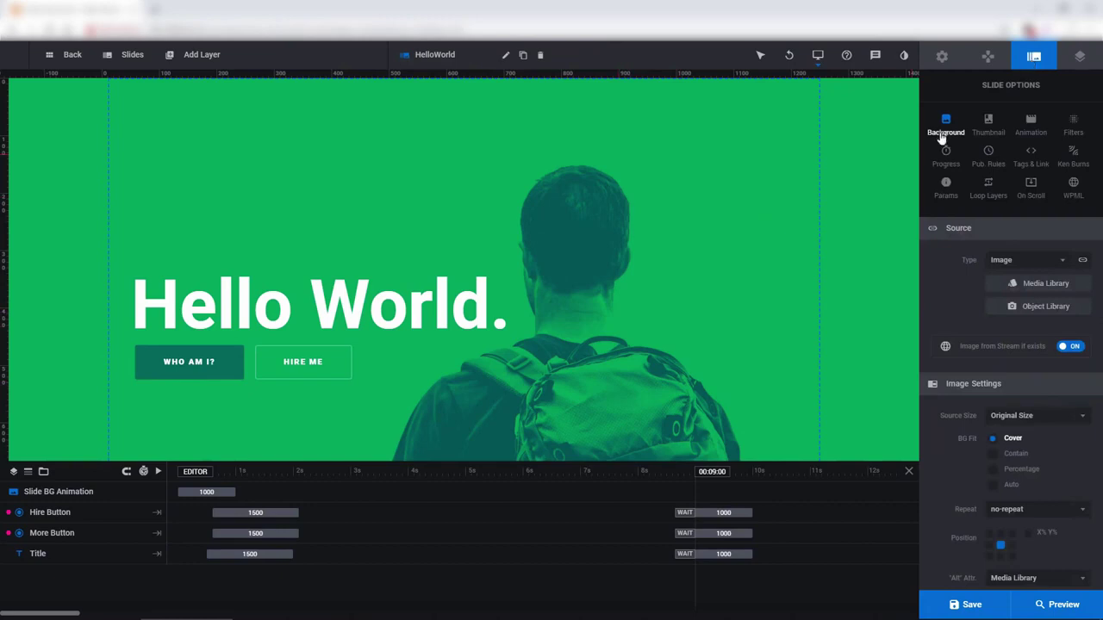
left_click(1022, 289)
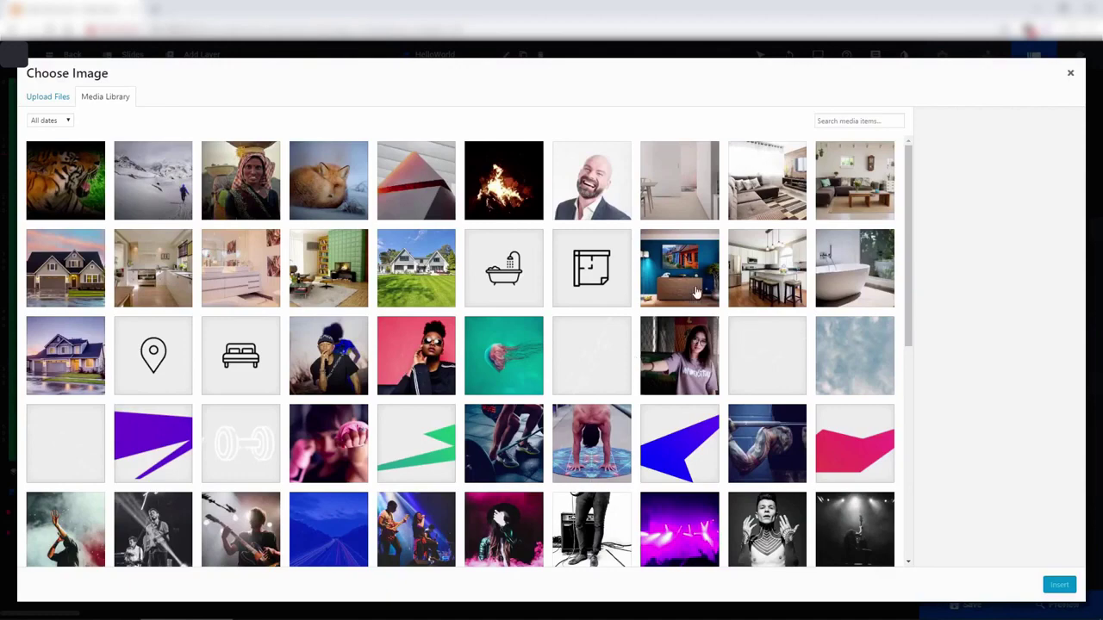
left_click(1072, 76)
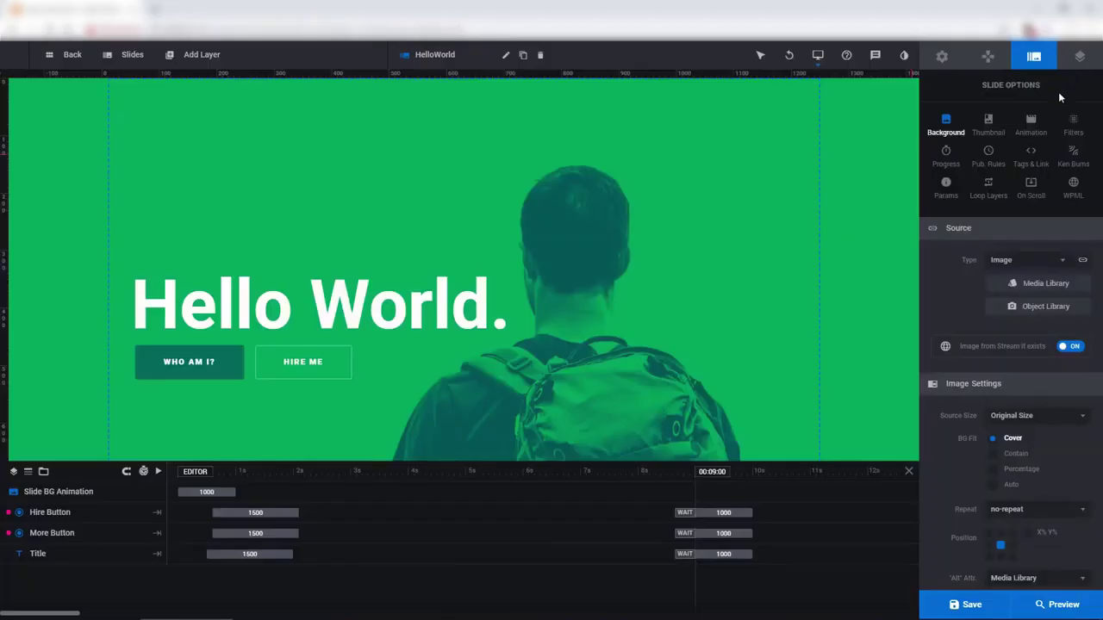
left_click(1015, 312)
mouse_move(565, 286)
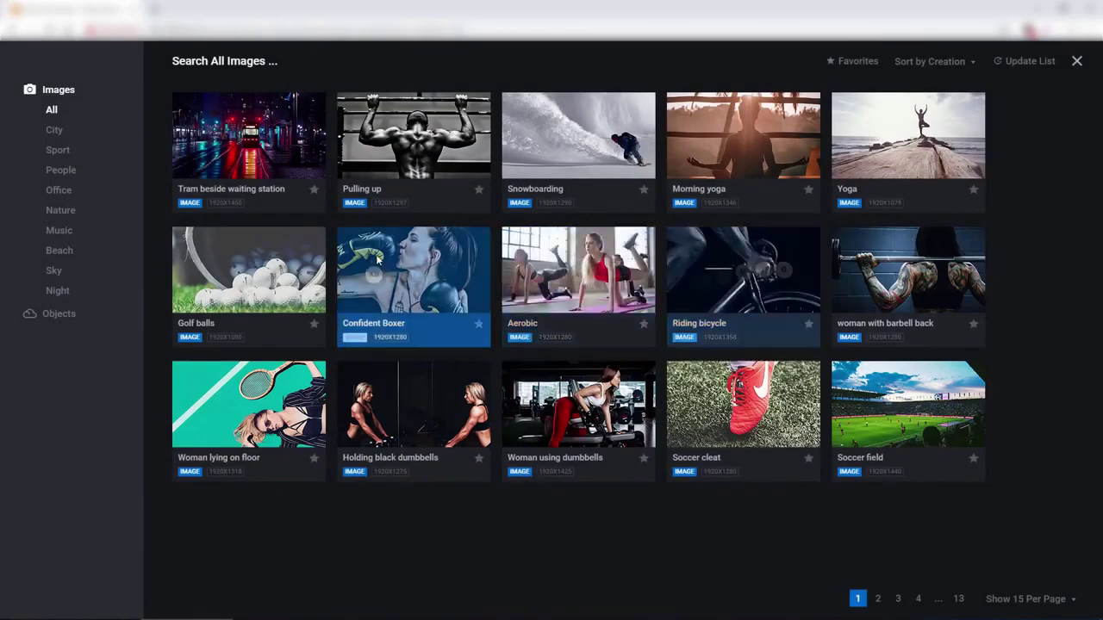
mouse_move(601, 319)
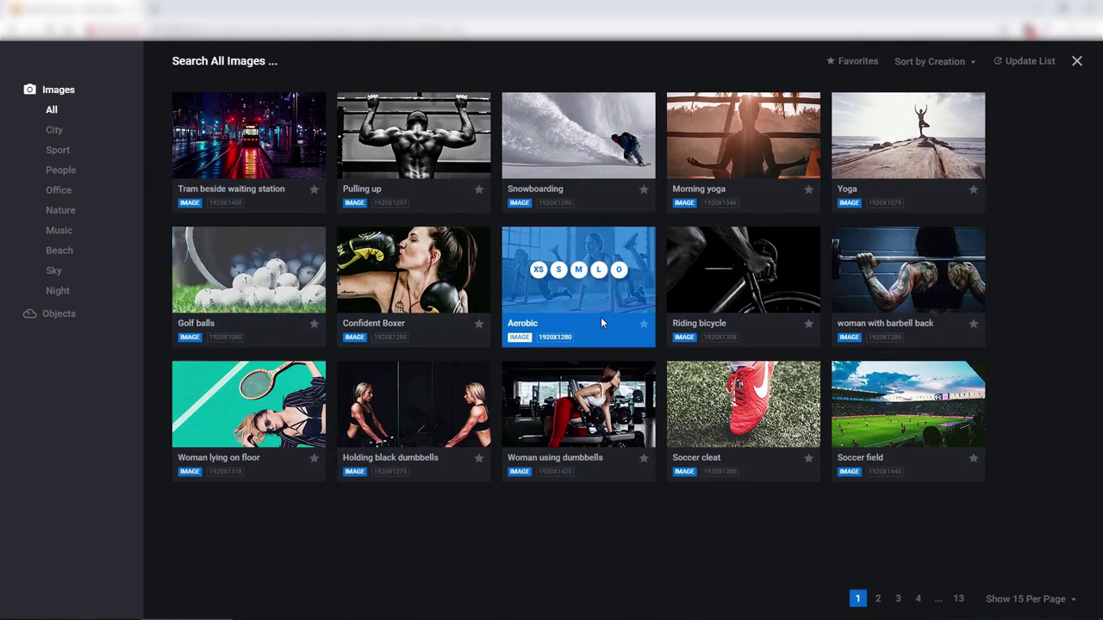
left_click(1076, 60)
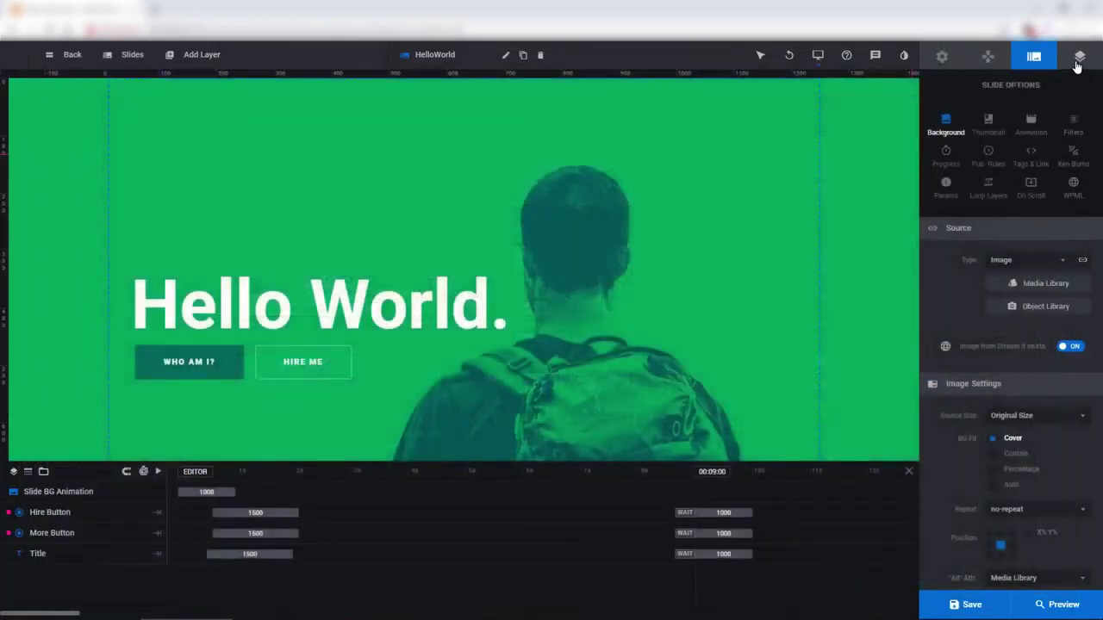
- Try a Colored background with the red-to-pink gradient preset on the HelloWorld slide, and undo the background change
left_click(1004, 260)
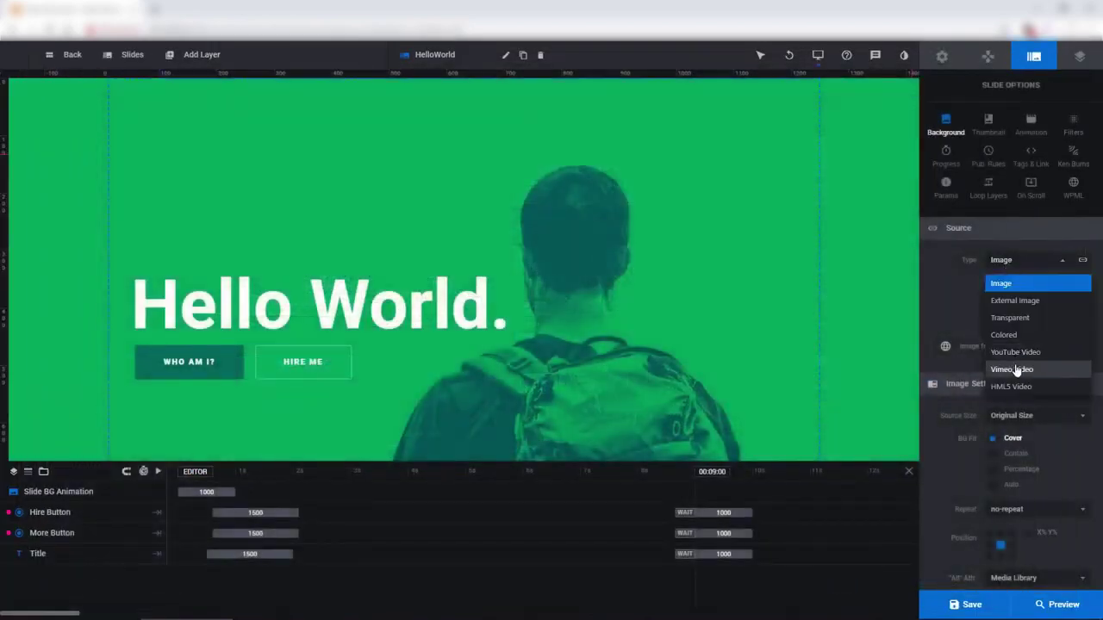
left_click(1004, 334)
left_click(1002, 284)
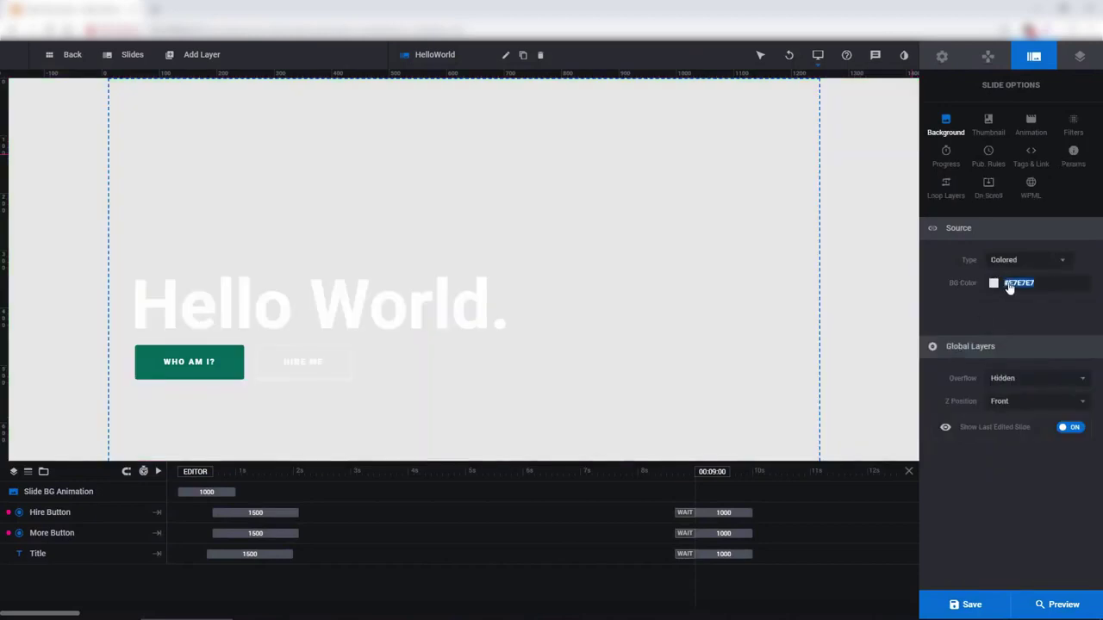
left_click(489, 228)
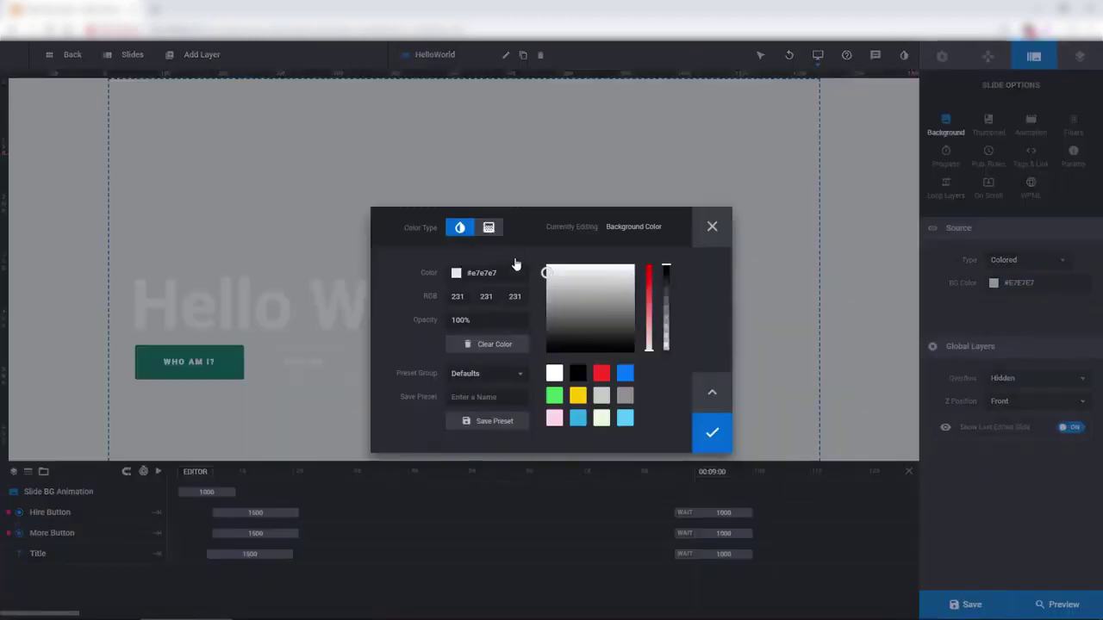
left_click(578, 500)
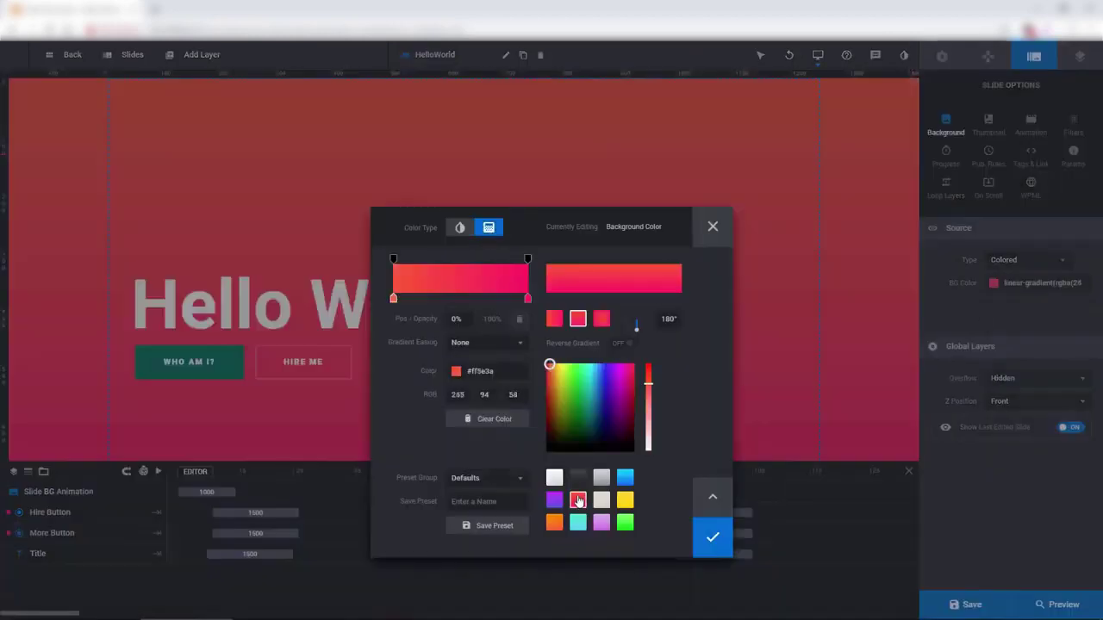
left_click(710, 539)
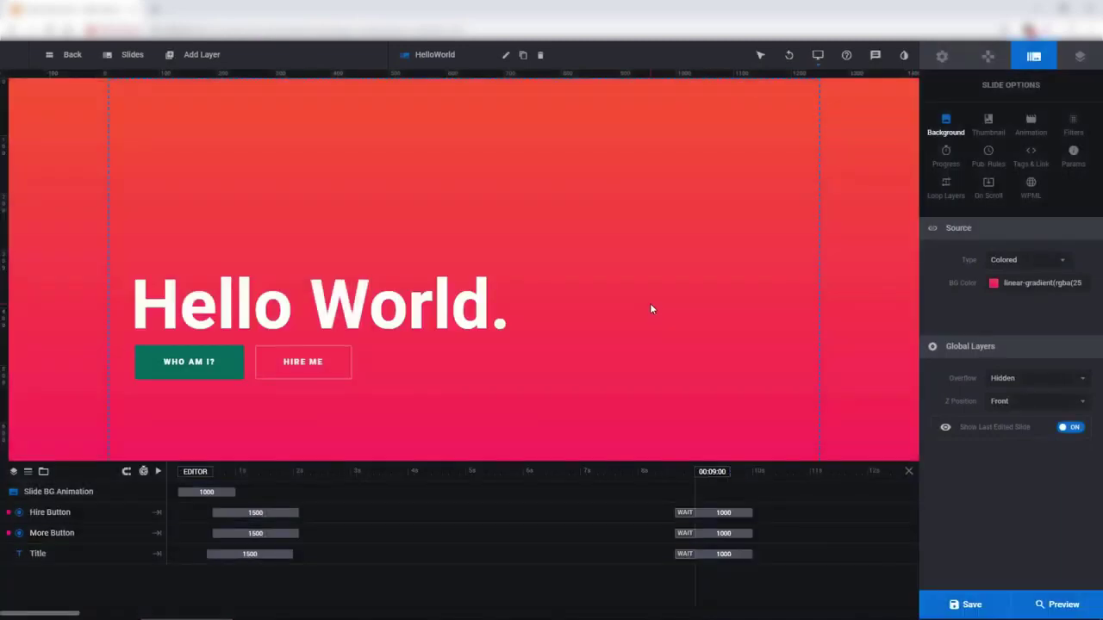
left_click(788, 57)
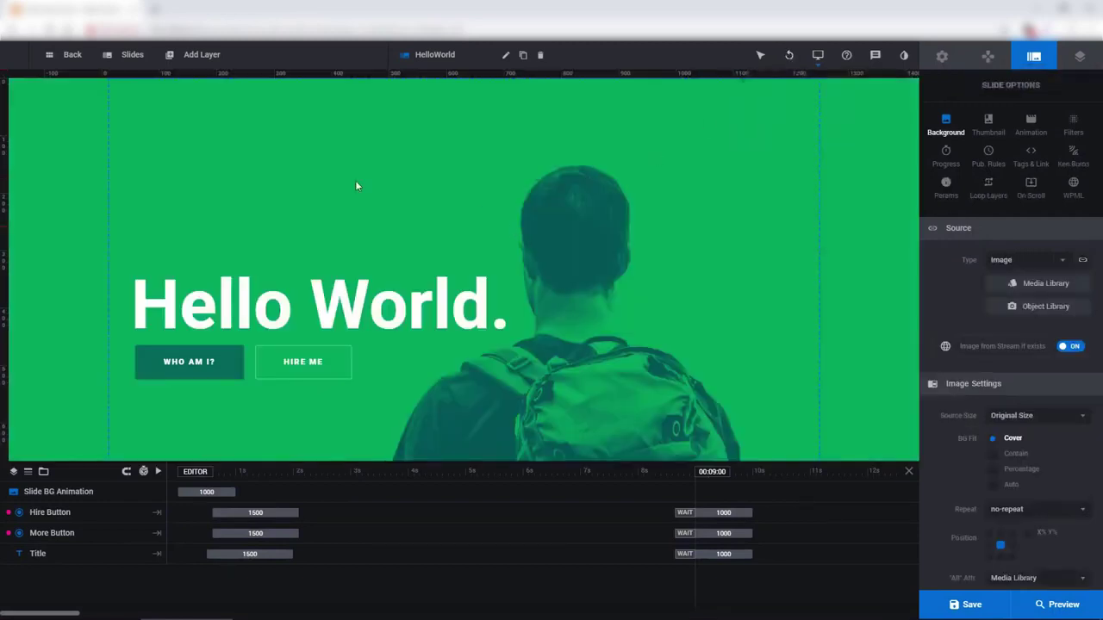
- Examine the Jump to Slide action of the WHO AM I? button and its target slide
left_click(193, 367)
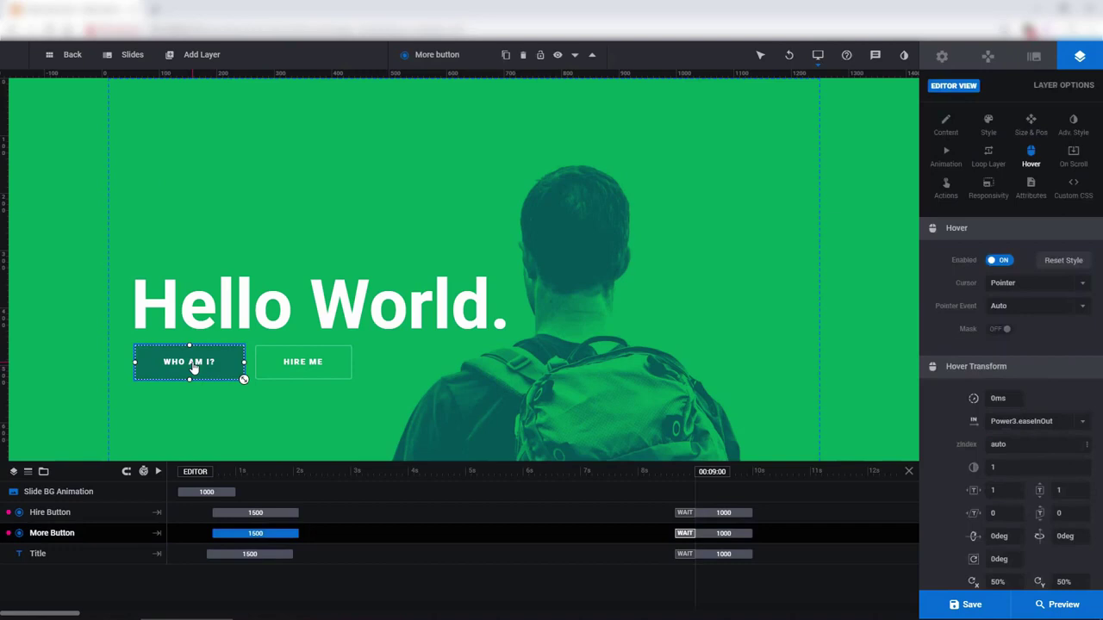
left_click(946, 190)
left_click(409, 229)
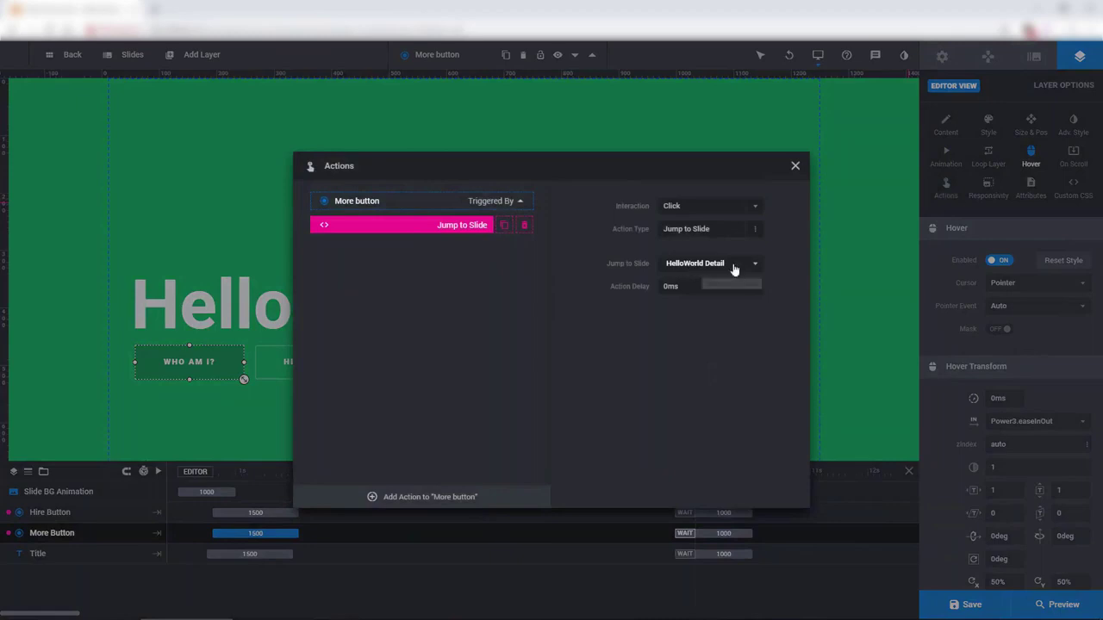
left_click(795, 166)
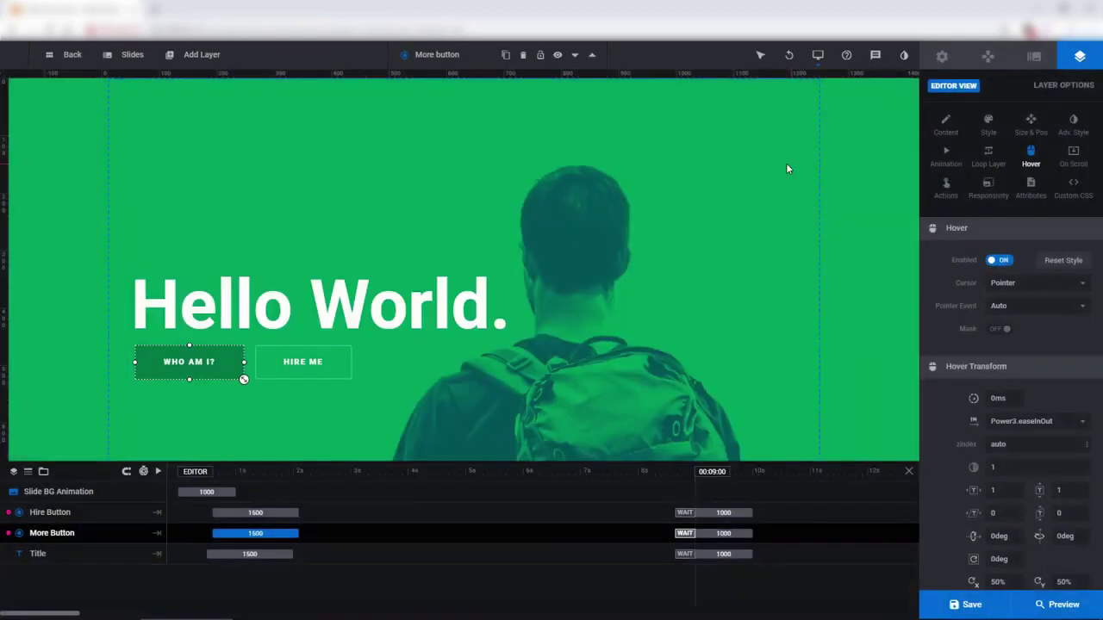
- Switch to slide #2 HelloWorld Detail
mouse_move(132, 63)
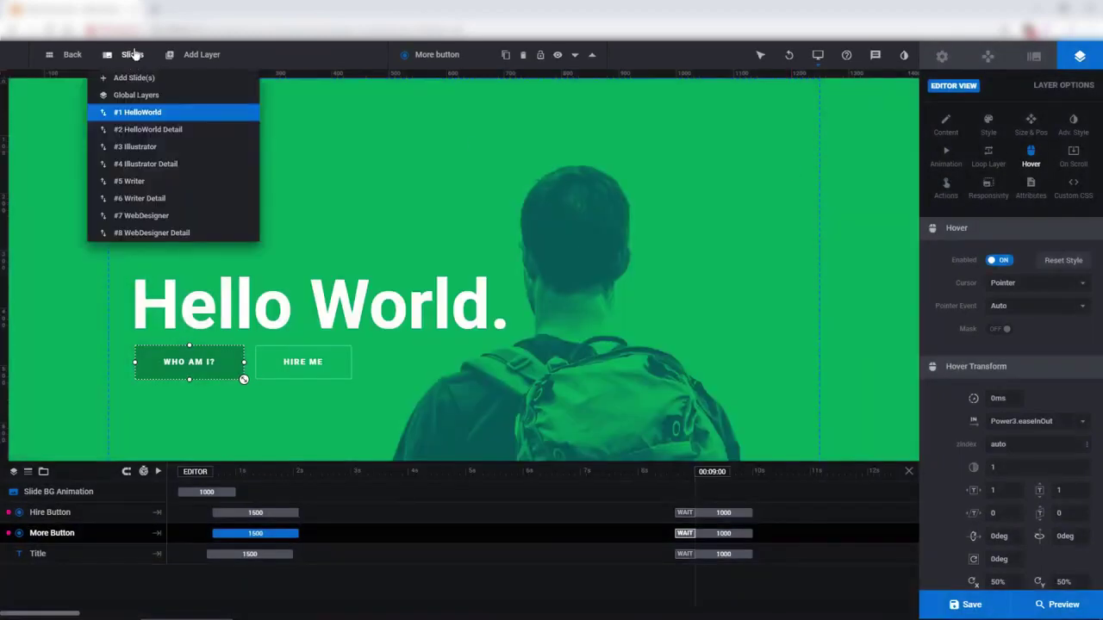
left_click(147, 130)
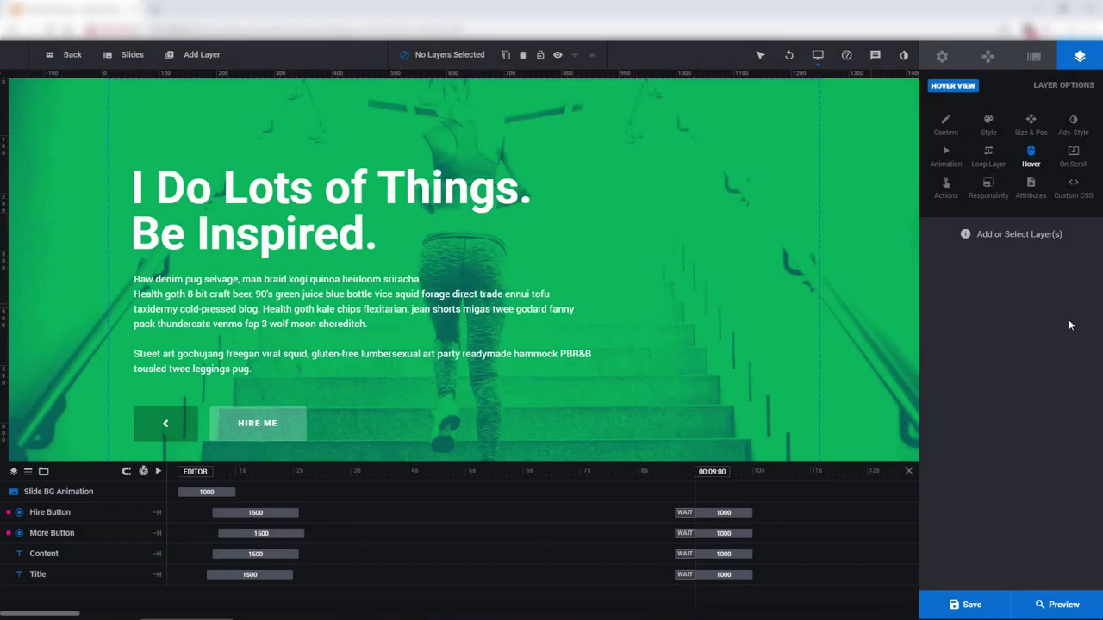
- Preview the module, test the navigation bullets and the WHO AM I? button, and close the preview
left_click(1052, 603)
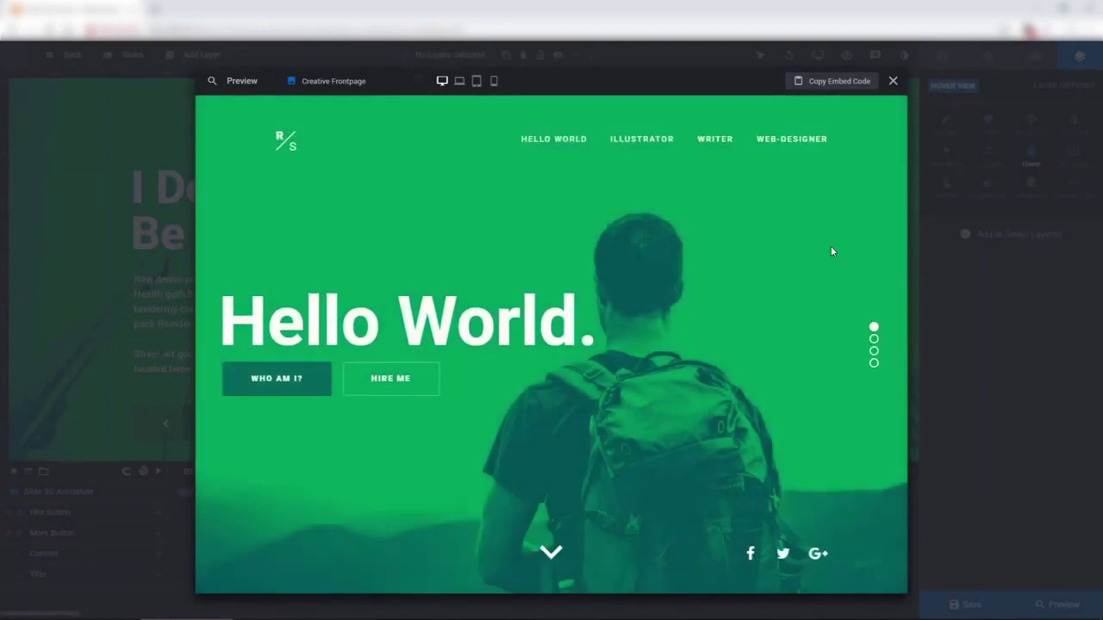
left_click(874, 340)
left_click(873, 351)
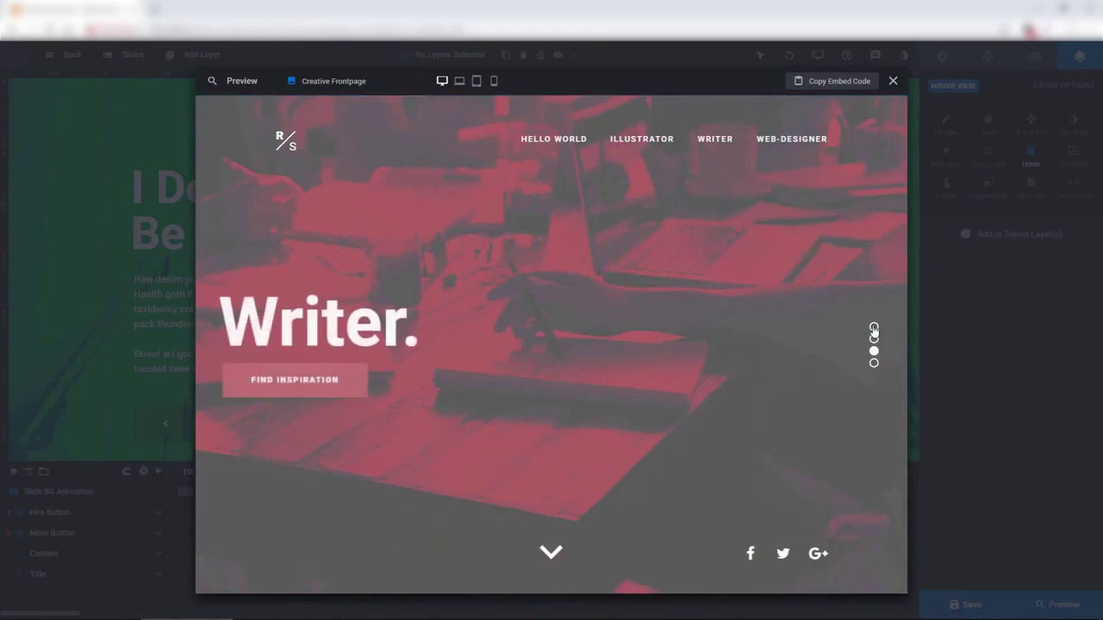
left_click(873, 328)
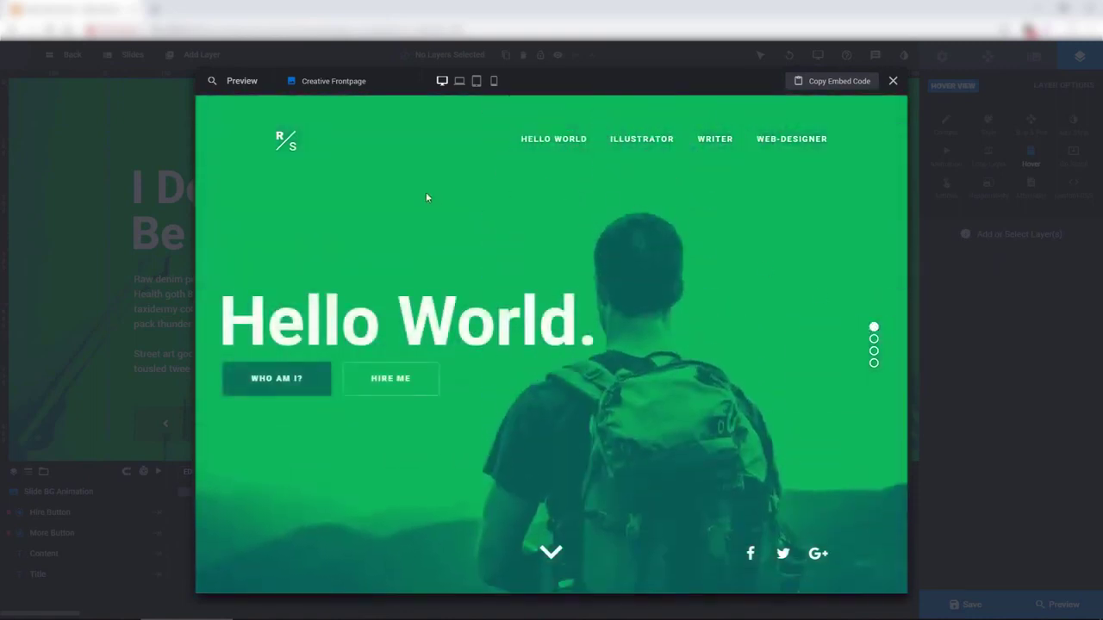
left_click(290, 381)
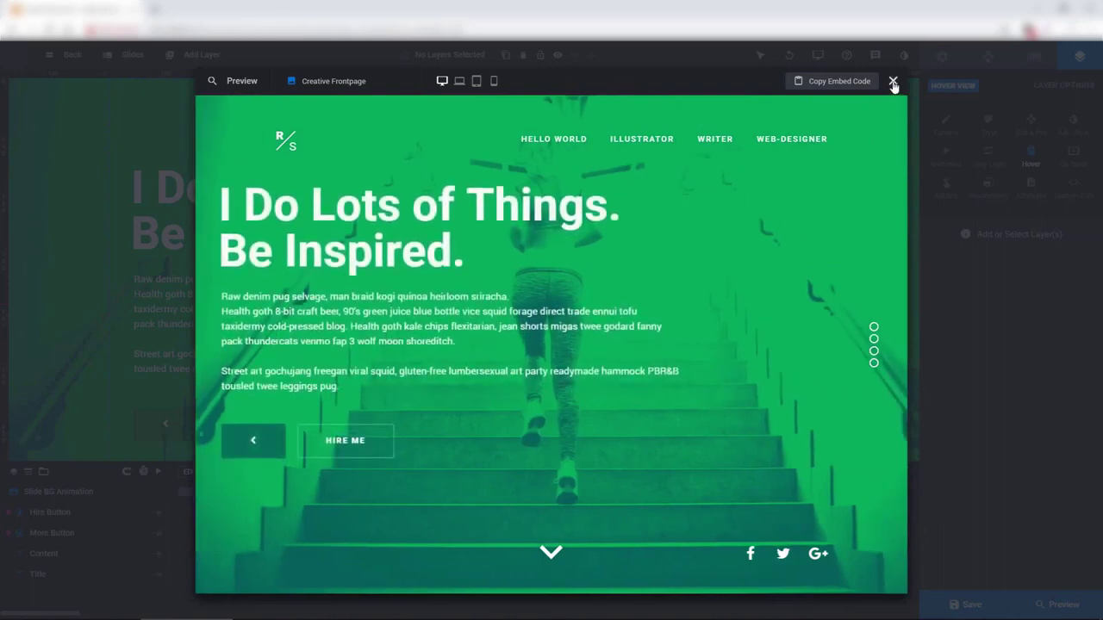
left_click(894, 84)
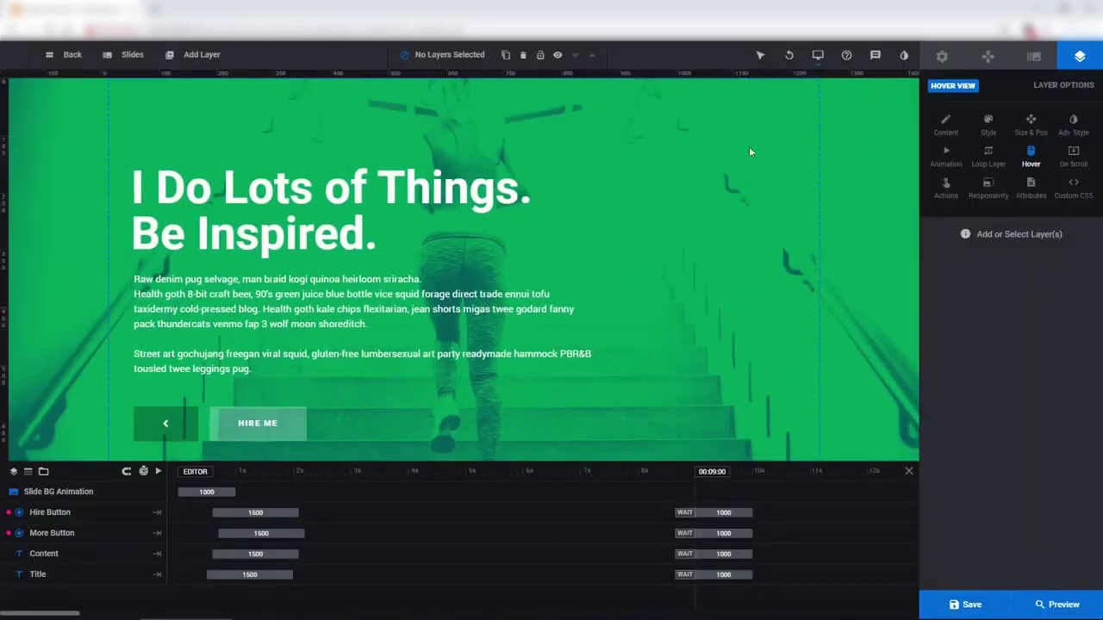
- Examine the progress and visibility settings of the HelloWorld Detail slide, including its navigation visibility
left_click(1034, 56)
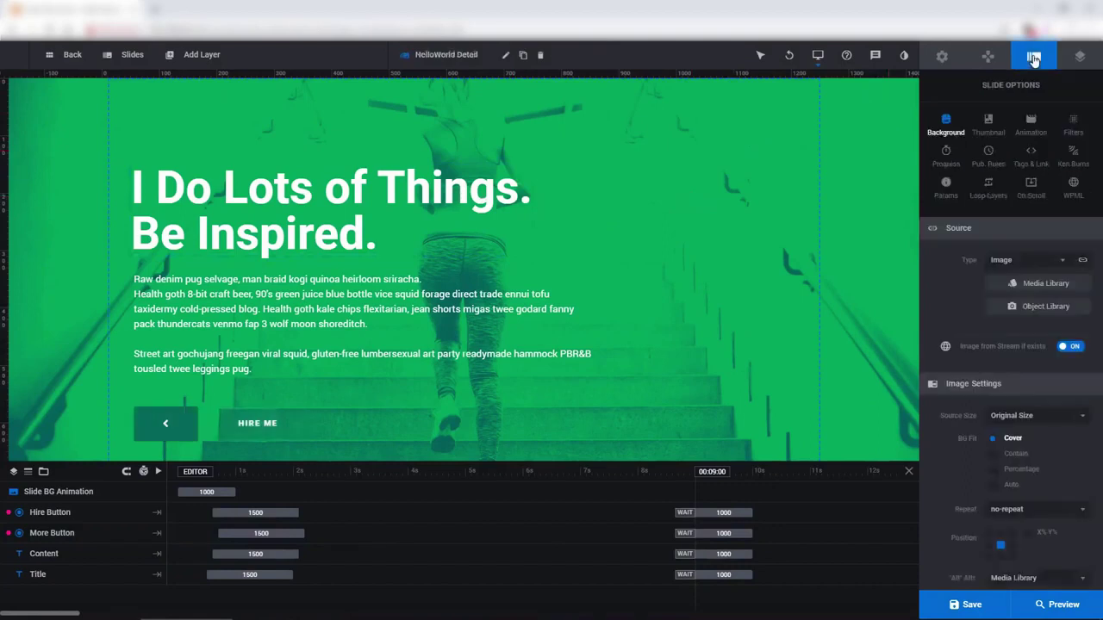
left_click(945, 153)
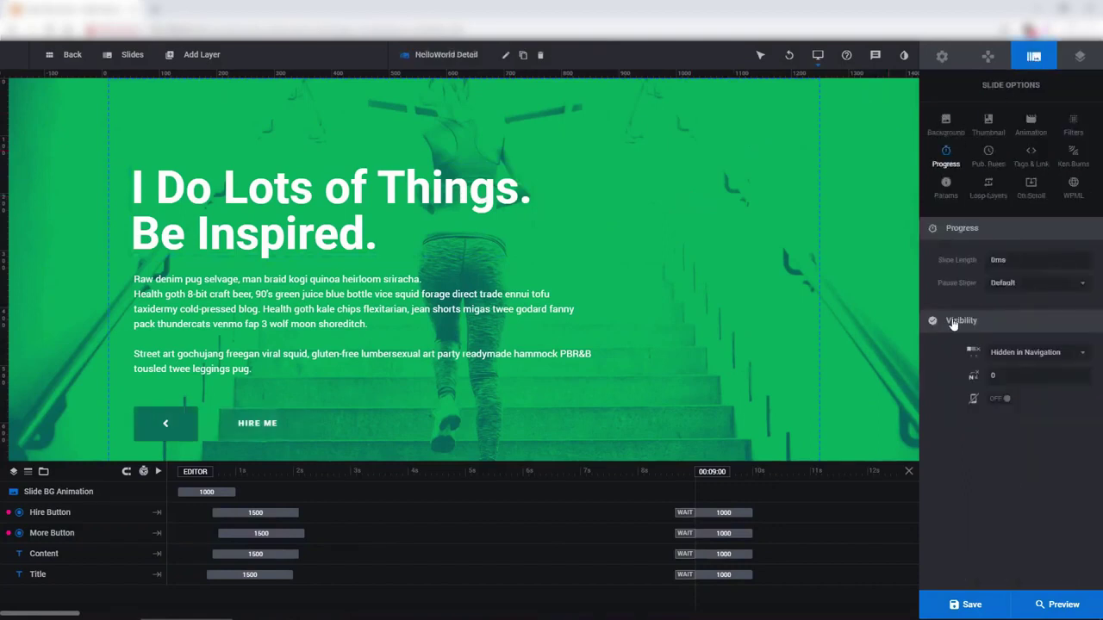
left_click(1011, 355)
left_click(1030, 396)
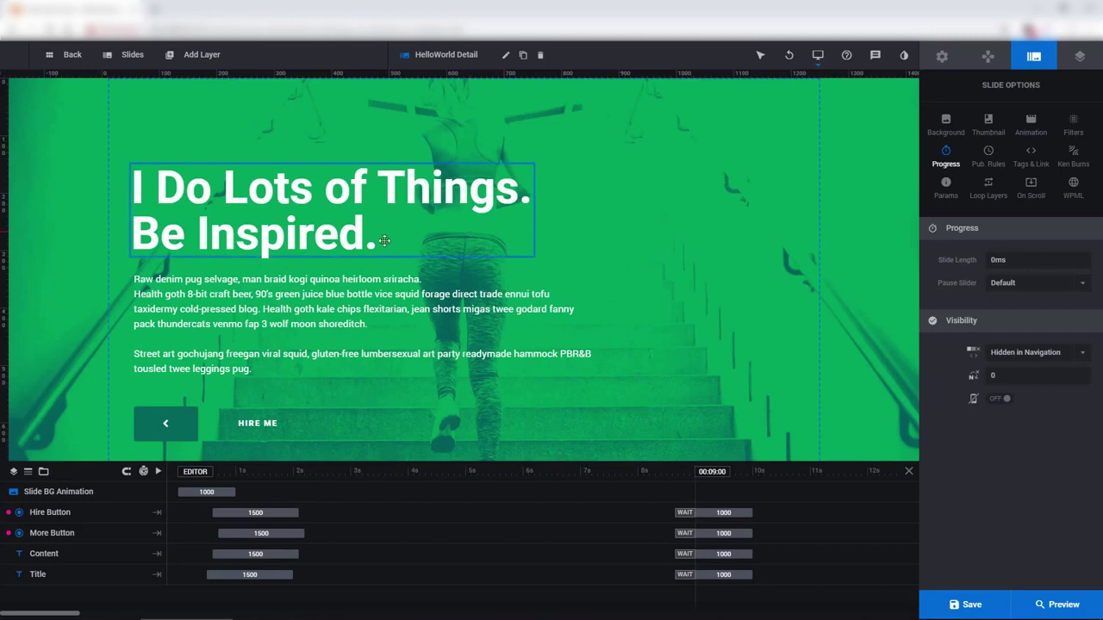
- Examine the Jump to Slide action of the back arrow button and its target slide, and deselect the button
left_click(173, 422)
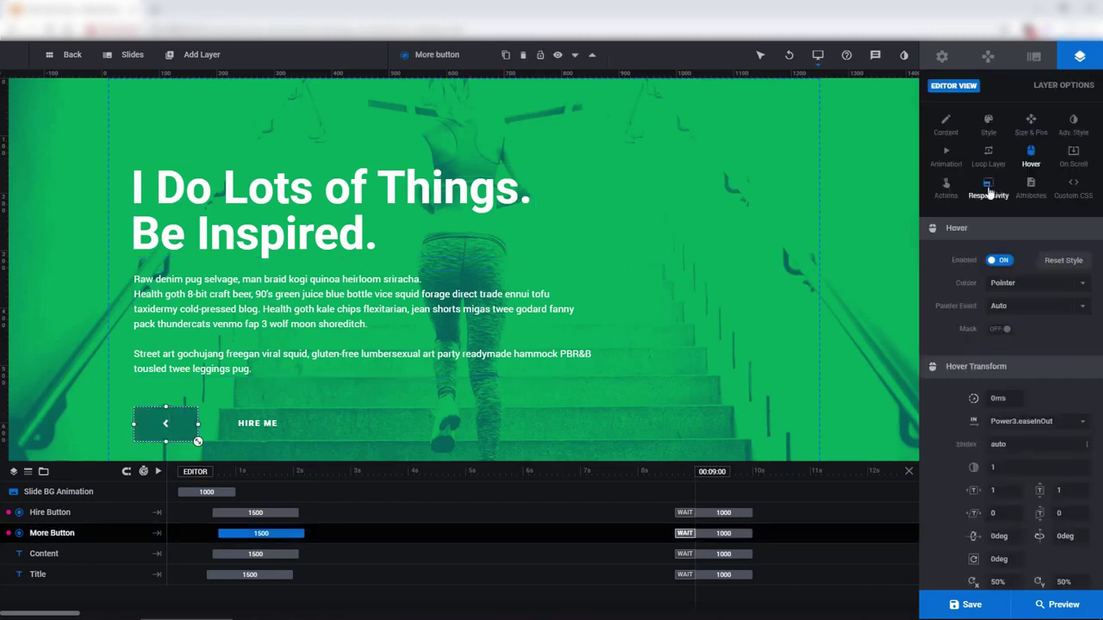
left_click(947, 189)
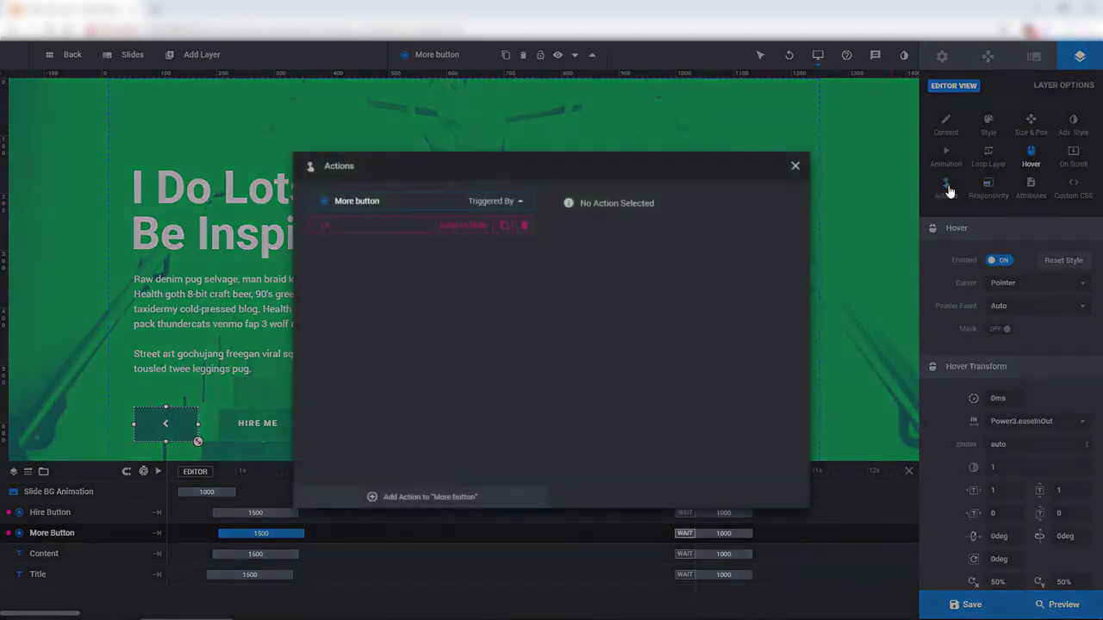
left_click(426, 226)
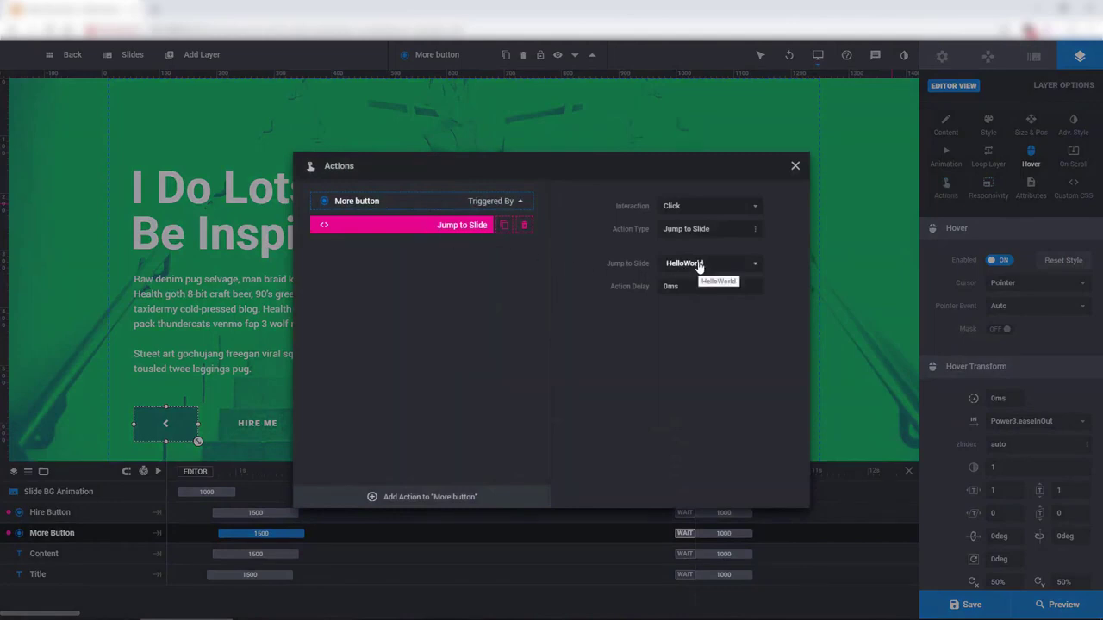
left_click(795, 167)
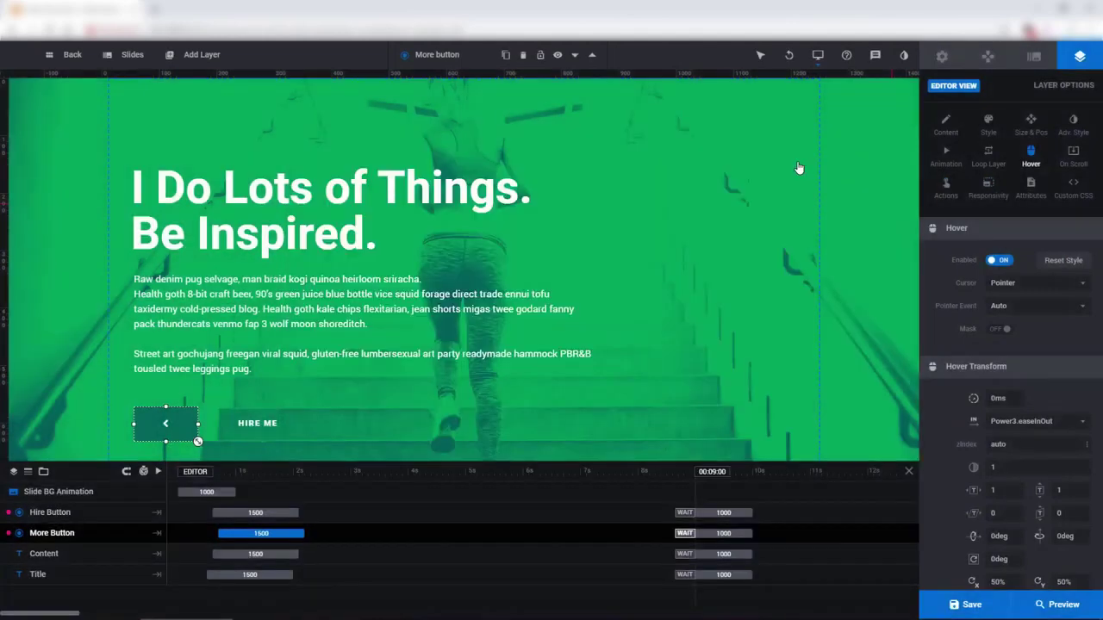
left_click(823, 220)
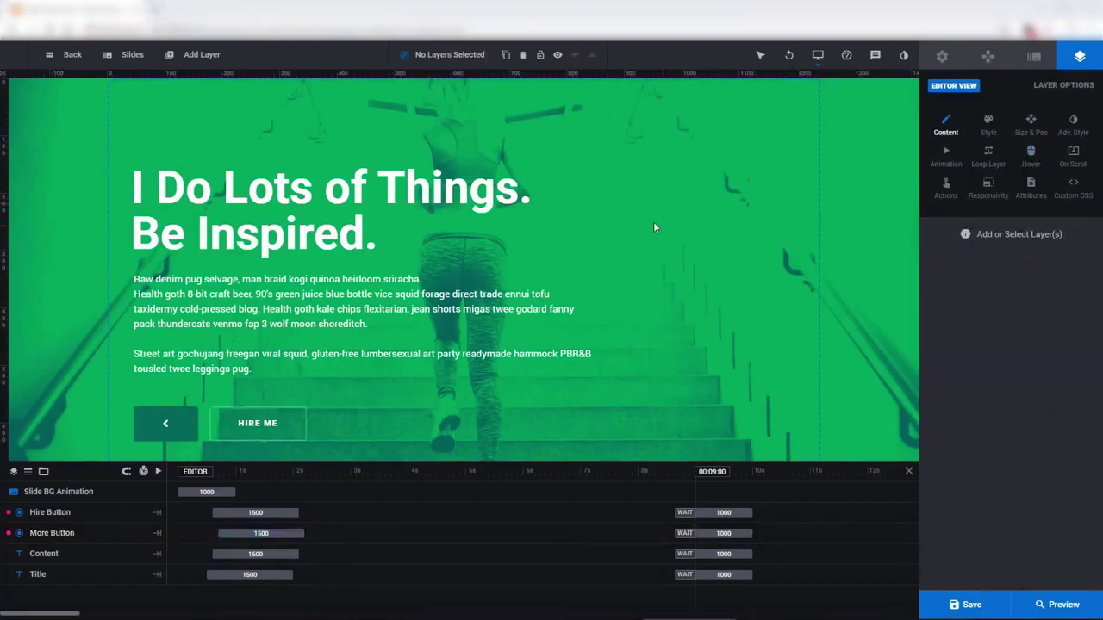
- Look over the slide list, the template library for adding slides and the options of slide #4 Illustrator Detail, without adding a template slide
mouse_move(135, 55)
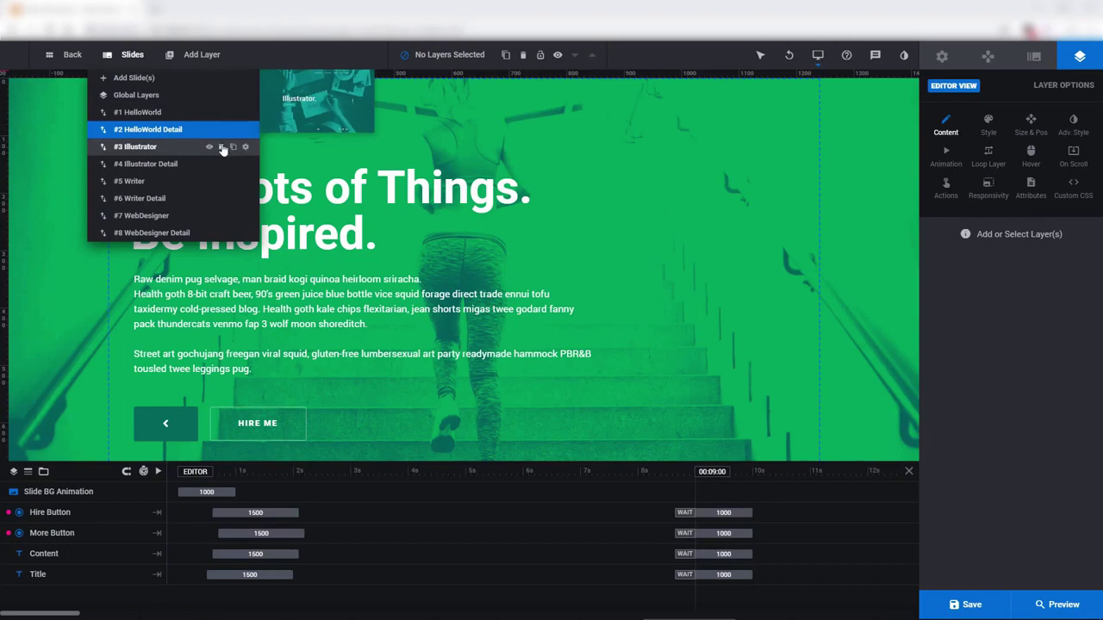
mouse_move(217, 85)
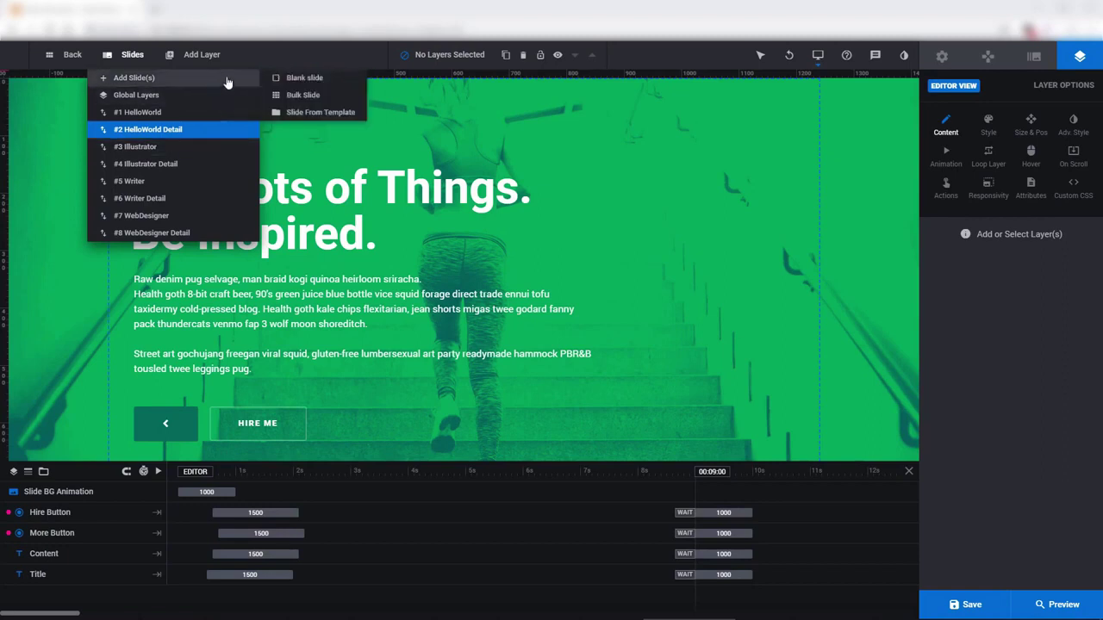
left_click(302, 117)
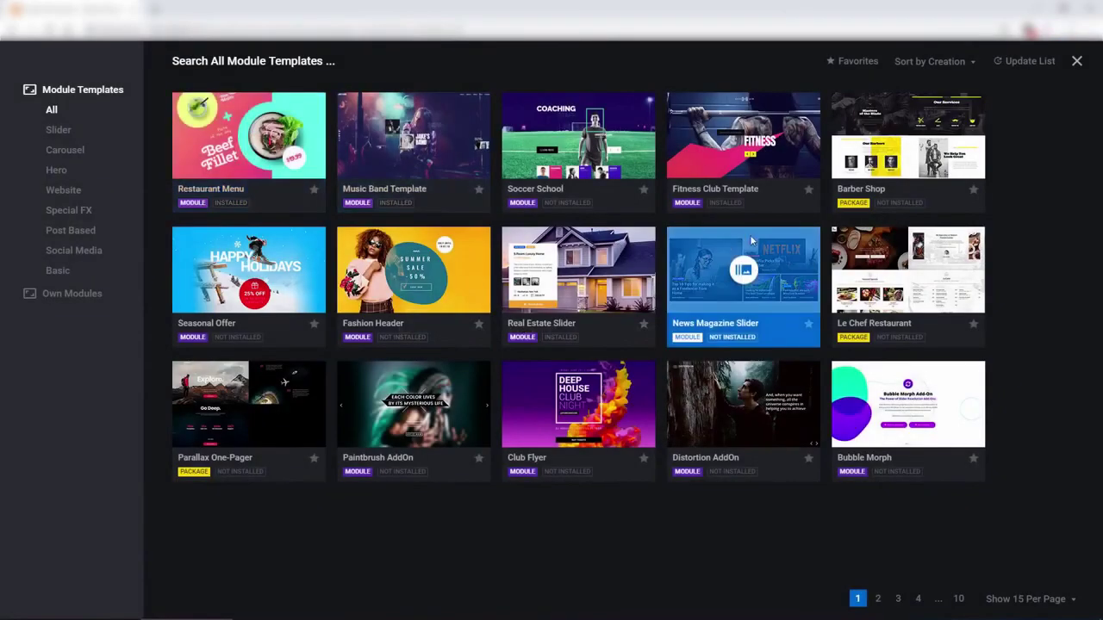
left_click(1077, 61)
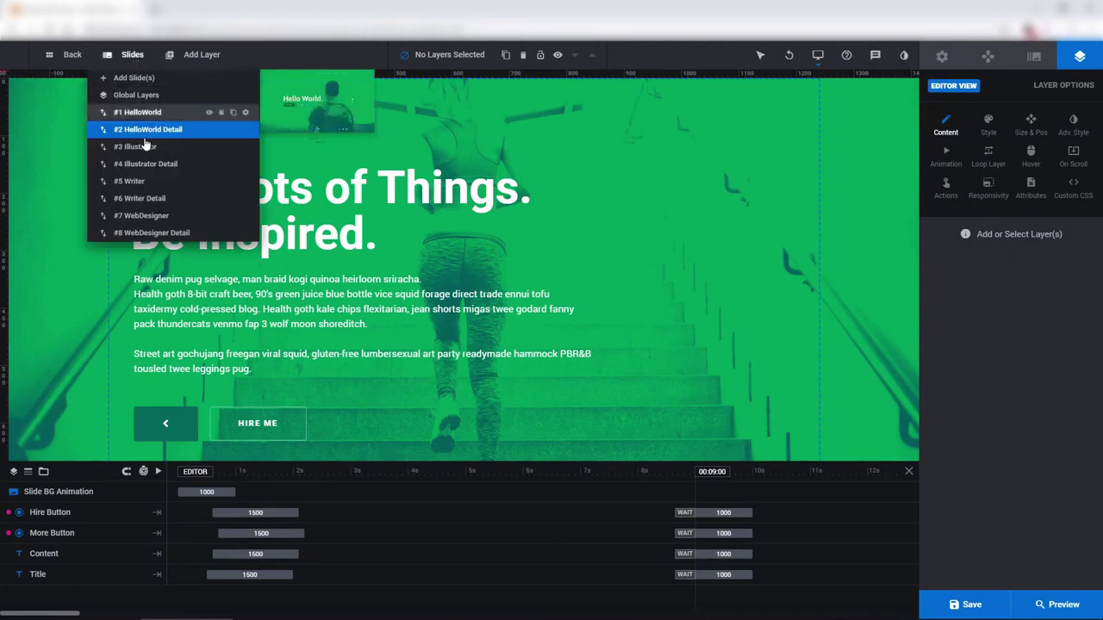
mouse_move(147, 169)
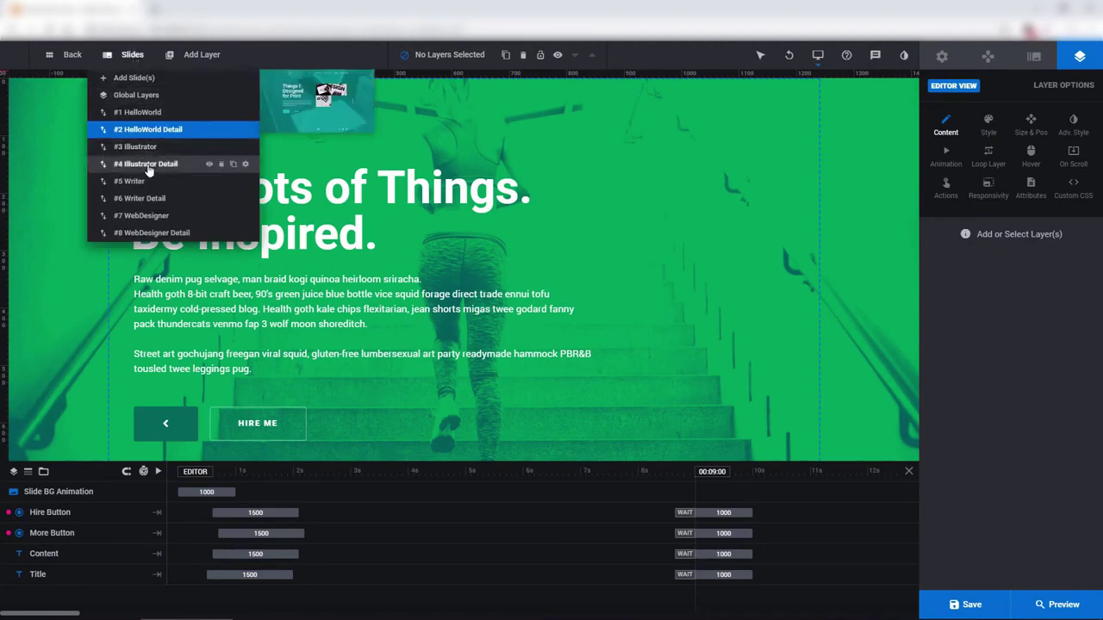
left_click(234, 166)
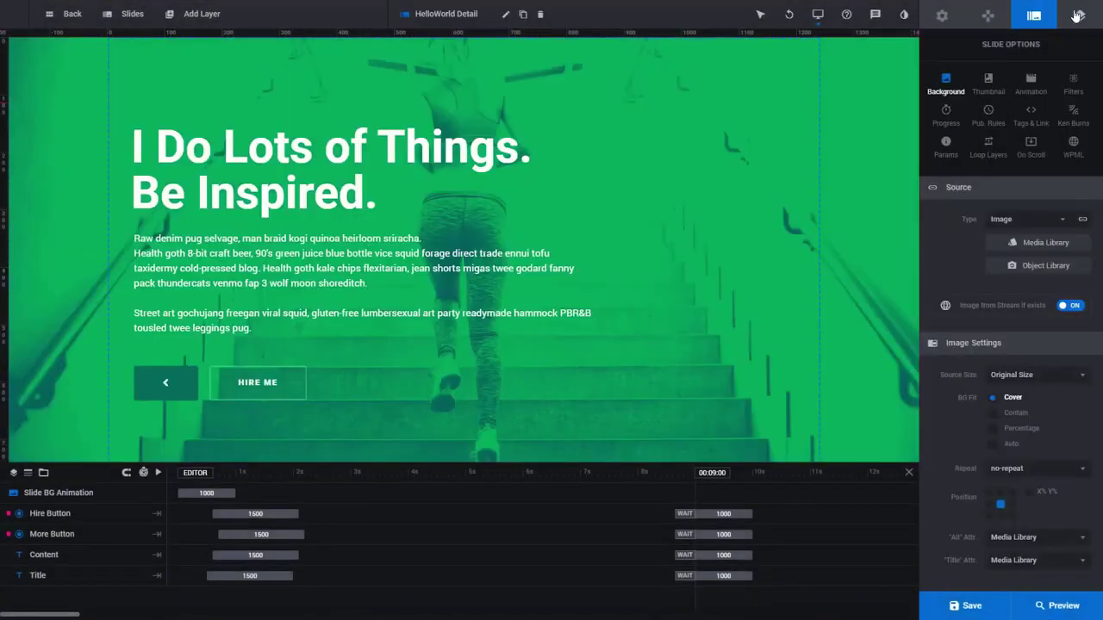
- Examine the module's bullet navigation settings, covering the available bullet styles, position, visibility and navigation style
left_click(988, 17)
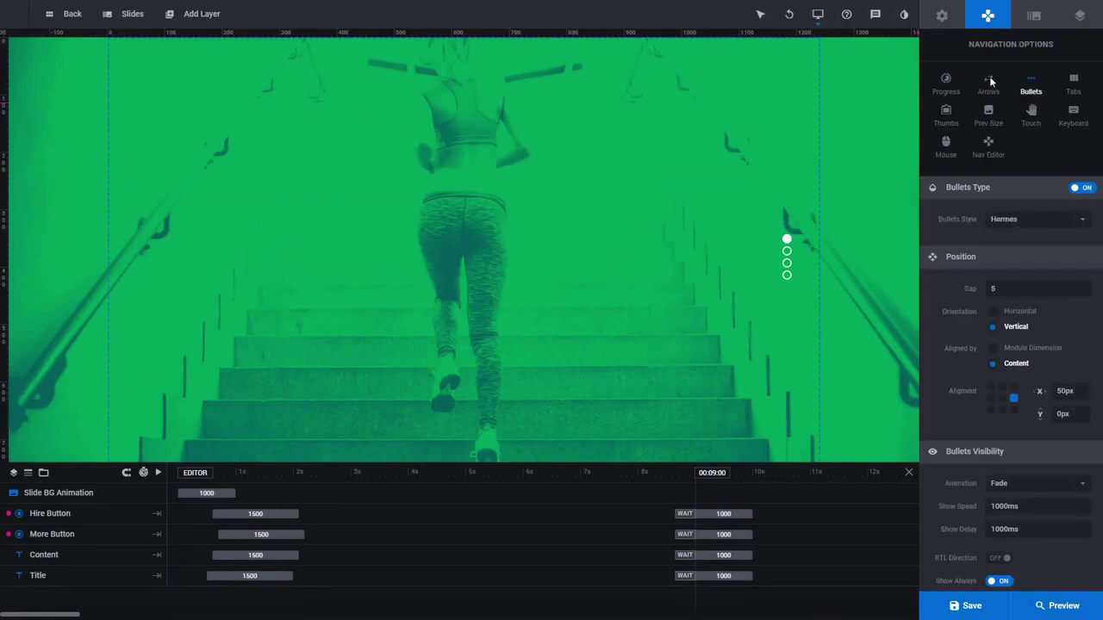
left_click(999, 221)
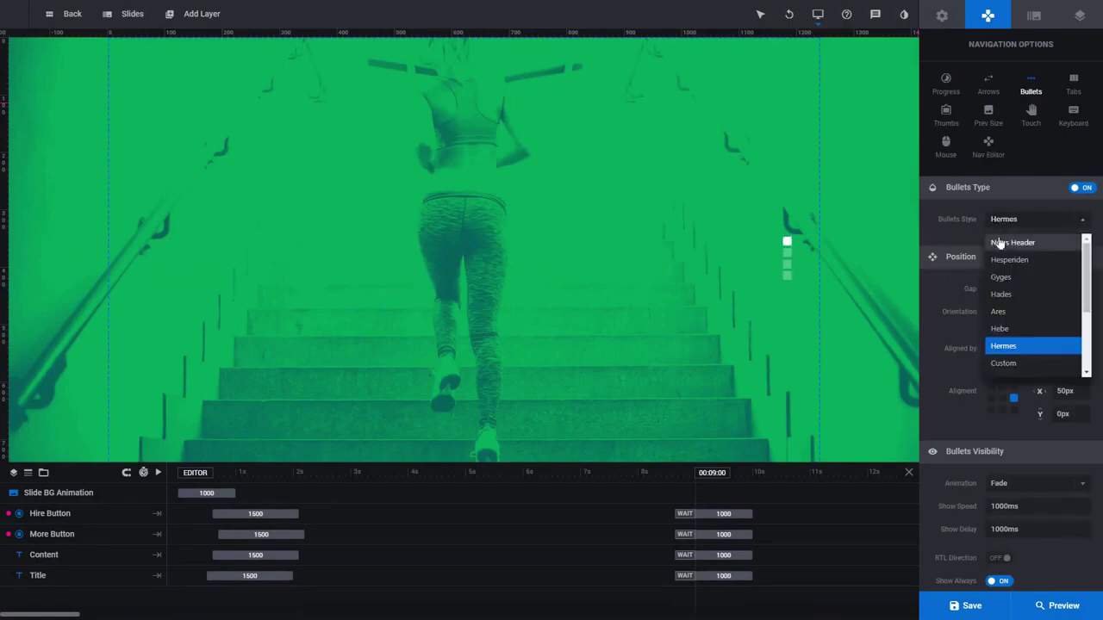
left_click(949, 215)
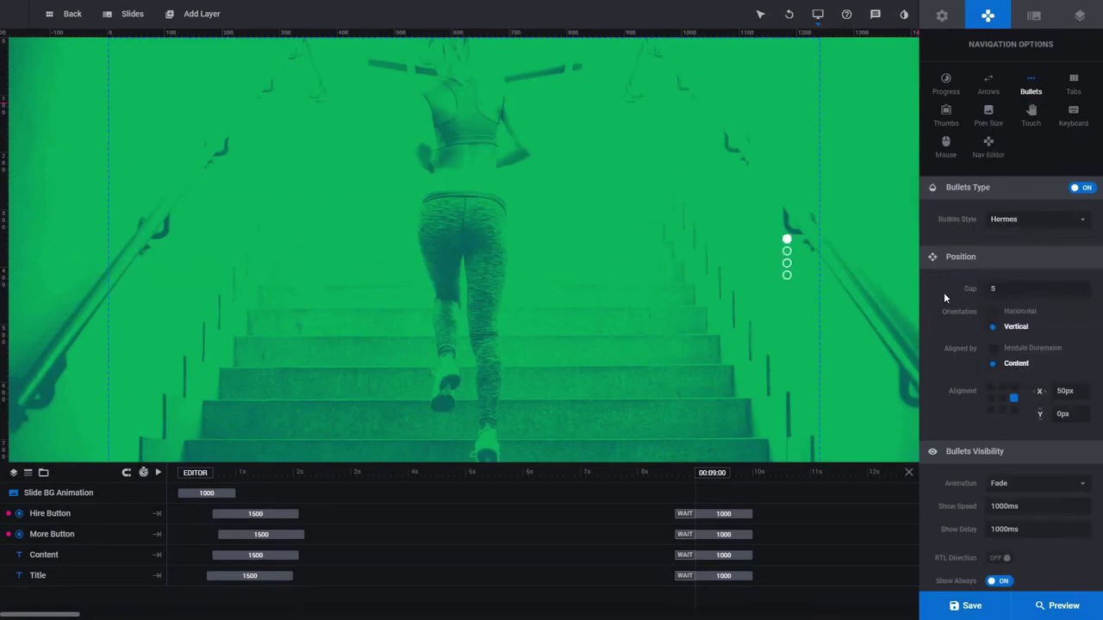
scroll(947, 291, "down", 3)
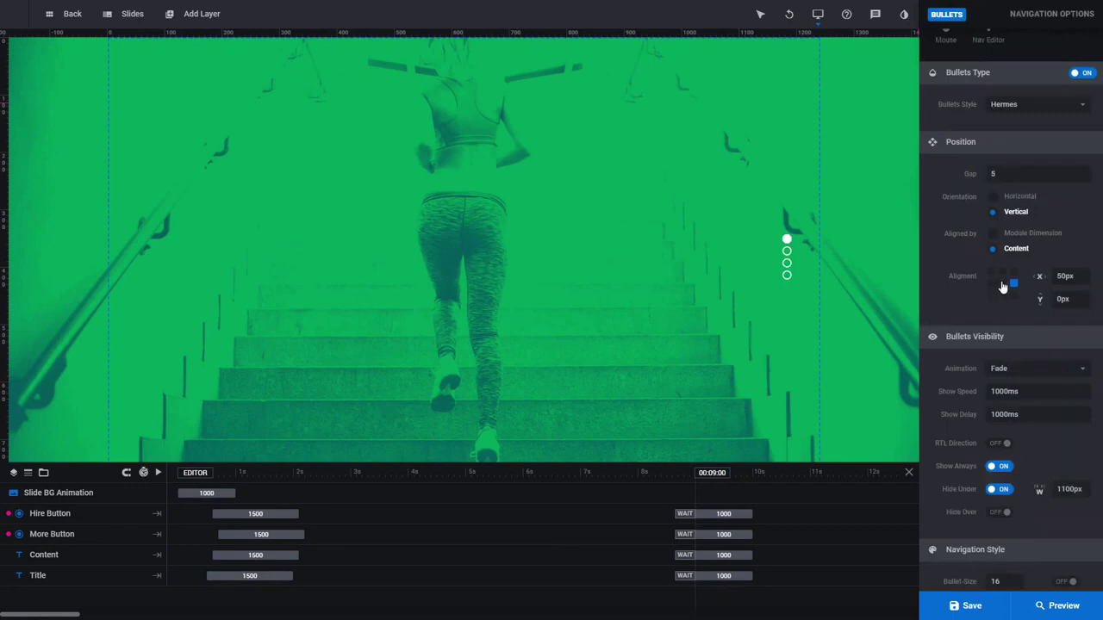
scroll(948, 283, "down", 2)
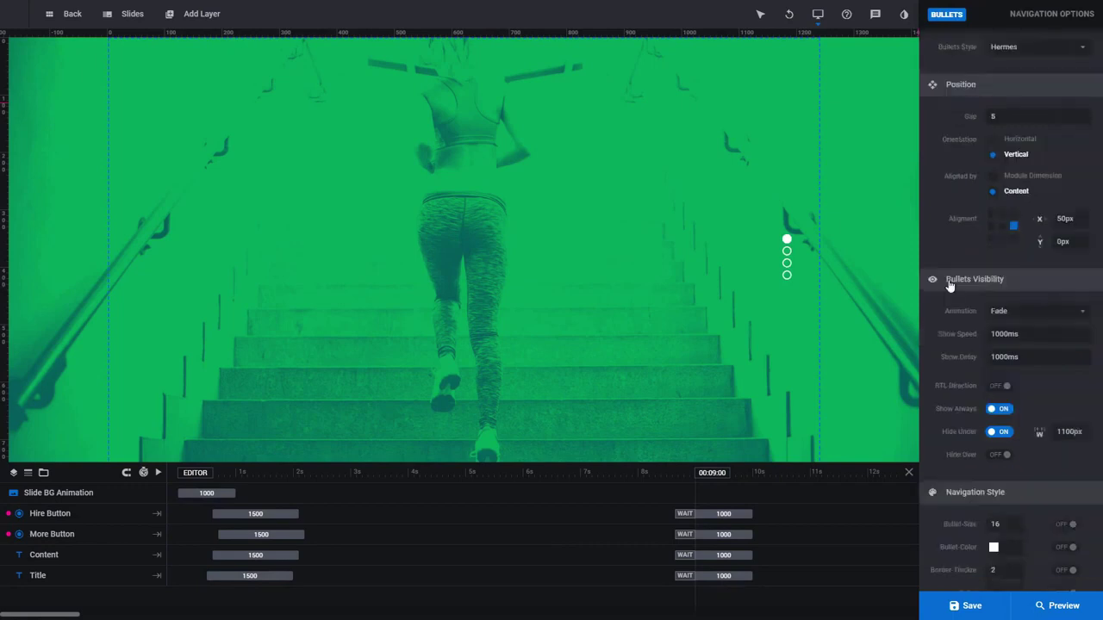
scroll(948, 286, "down", 2)
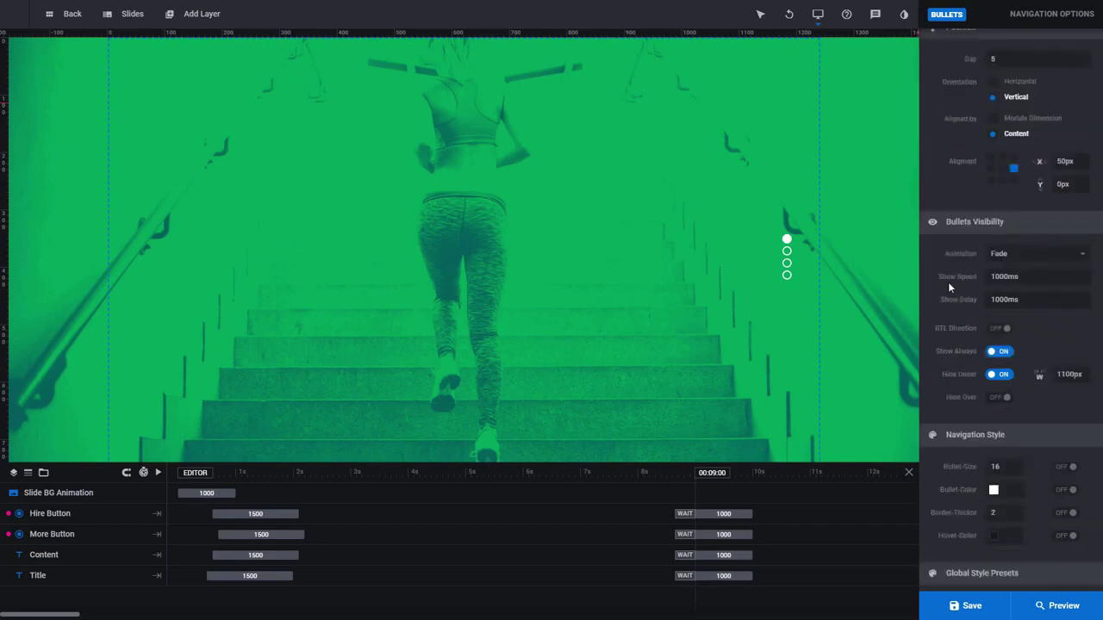
scroll(948, 284, "down", 2)
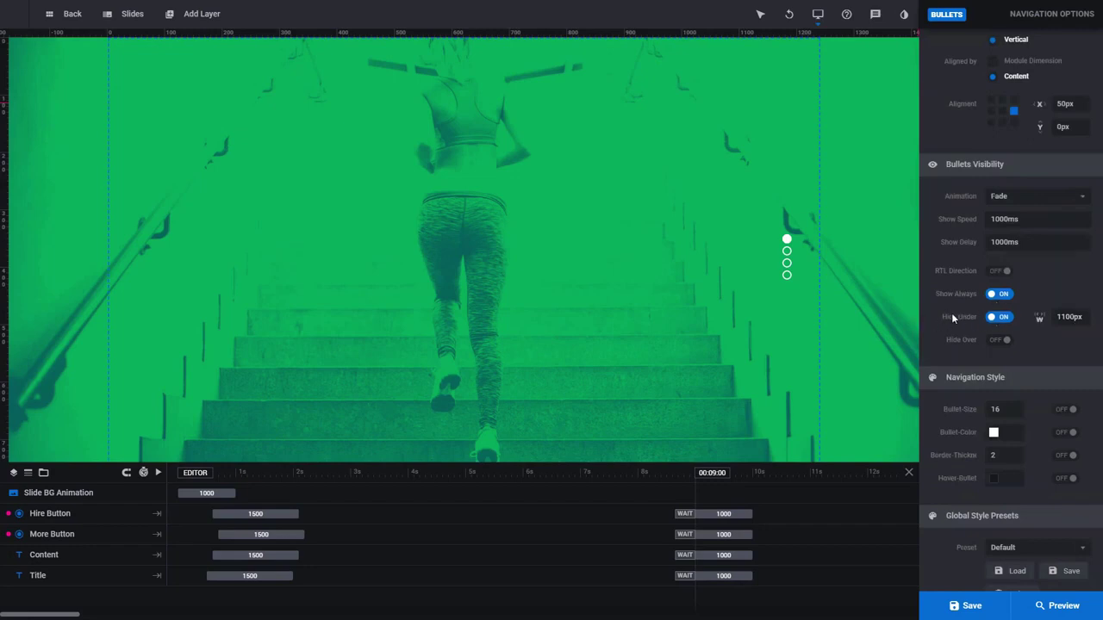
scroll(952, 318, "down", 2)
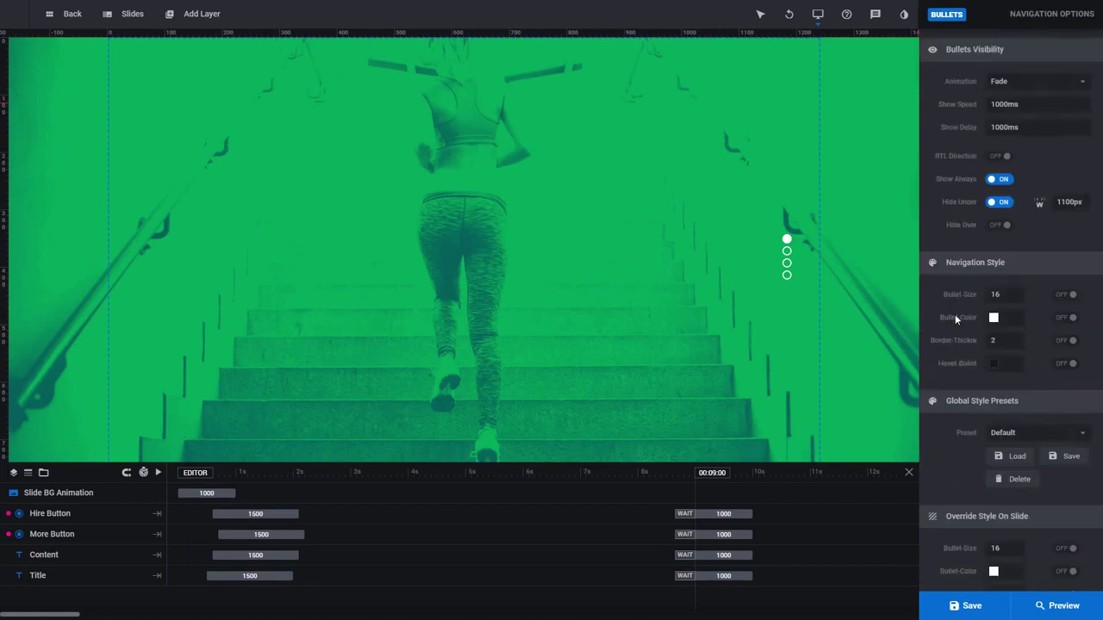
- Set the navigation bullets' color to the yellow preset #ffcc00
left_click(994, 317)
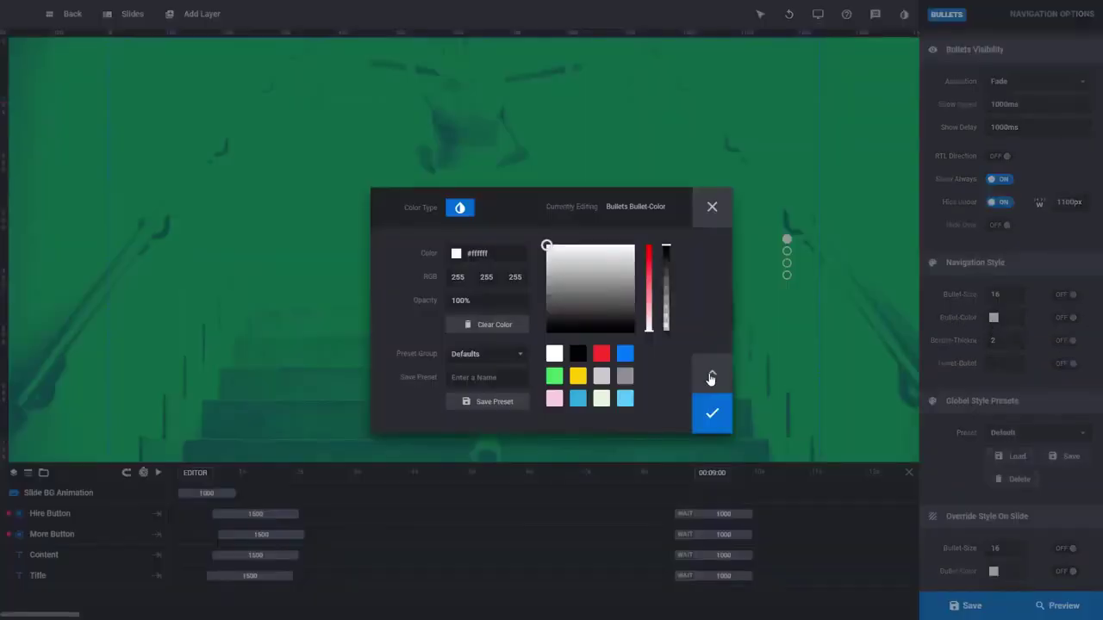
left_click(577, 377)
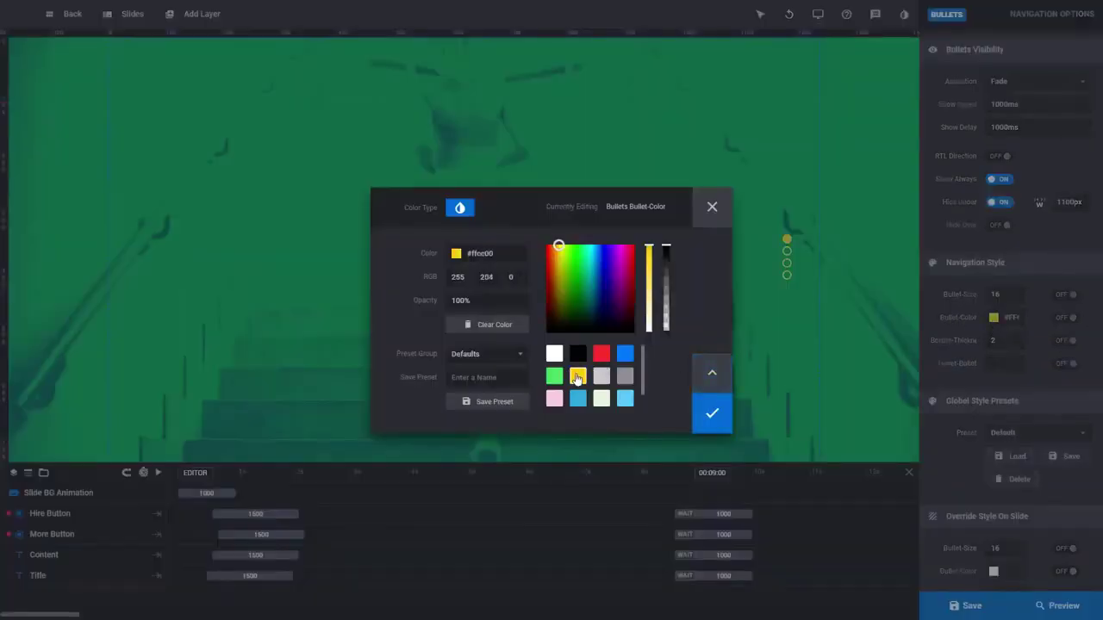
left_click(715, 415)
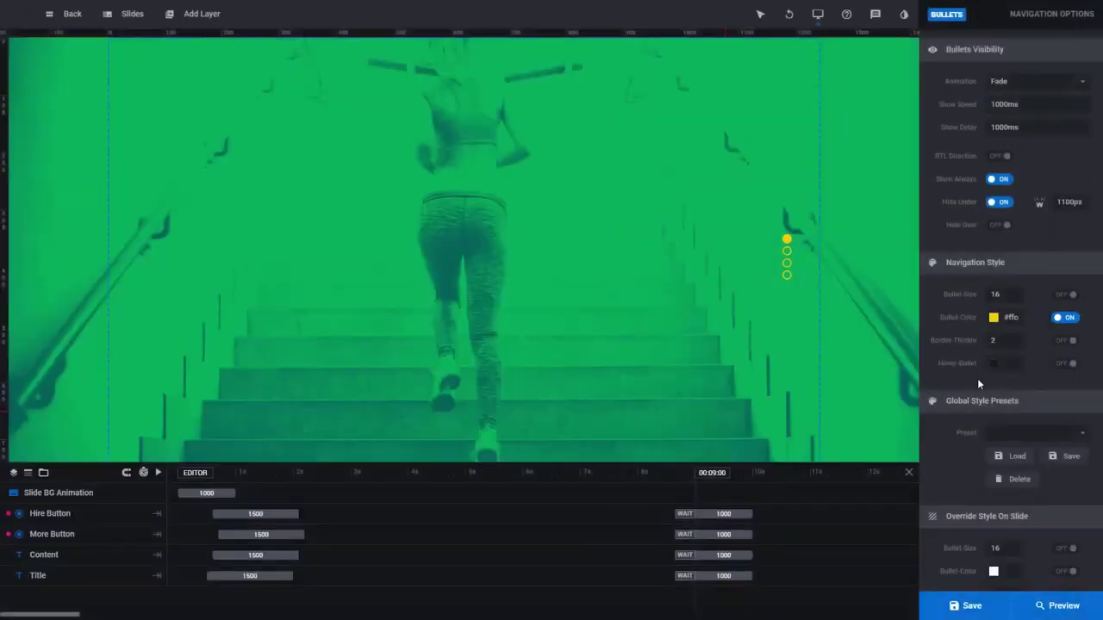
- Enable thumbnail navigation for the module and leave full-screen view
scroll(973, 260, "up", 5)
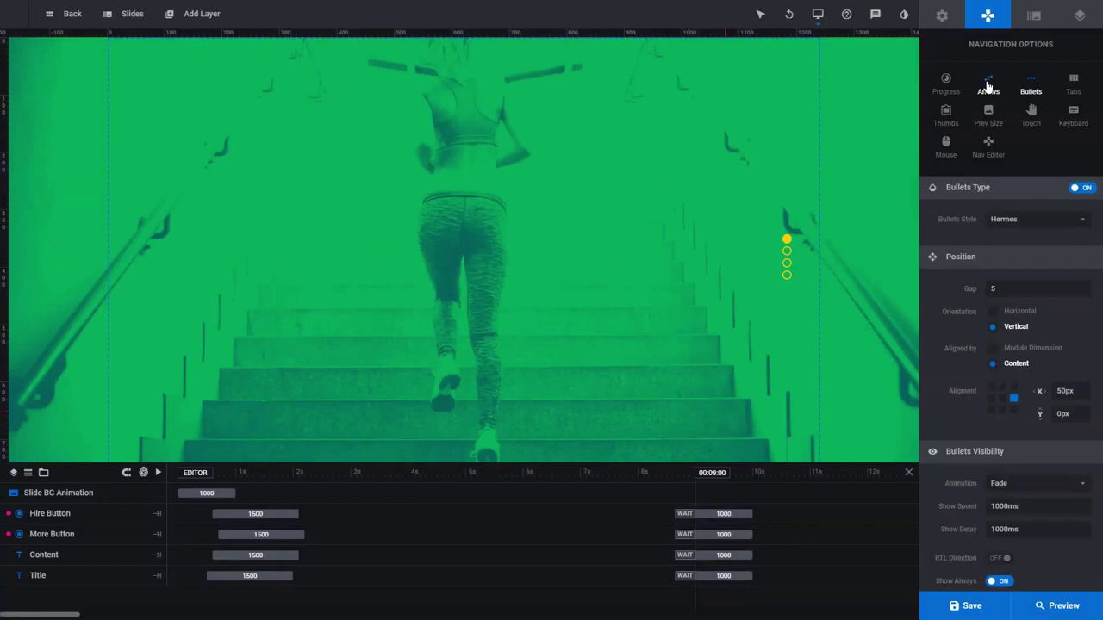
left_click(946, 114)
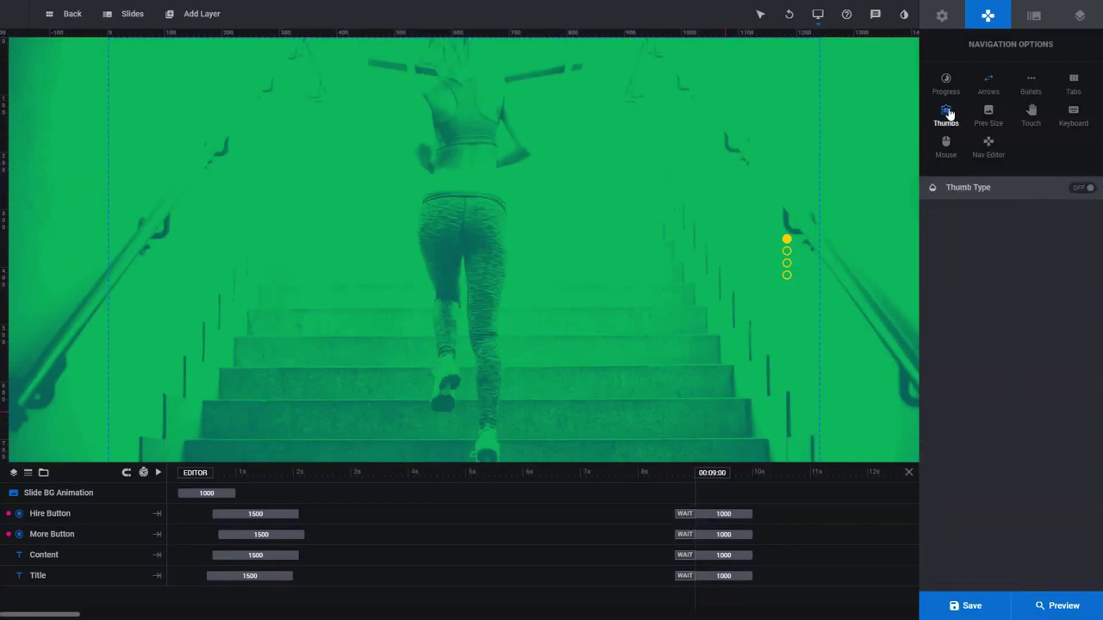
left_click(1081, 188)
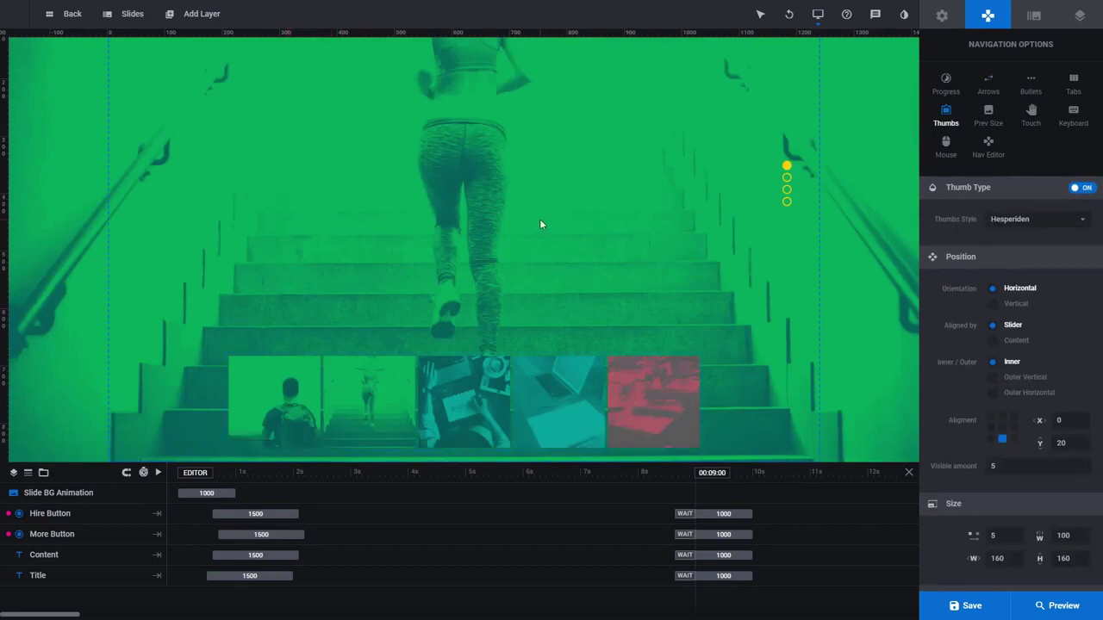
key("F11")
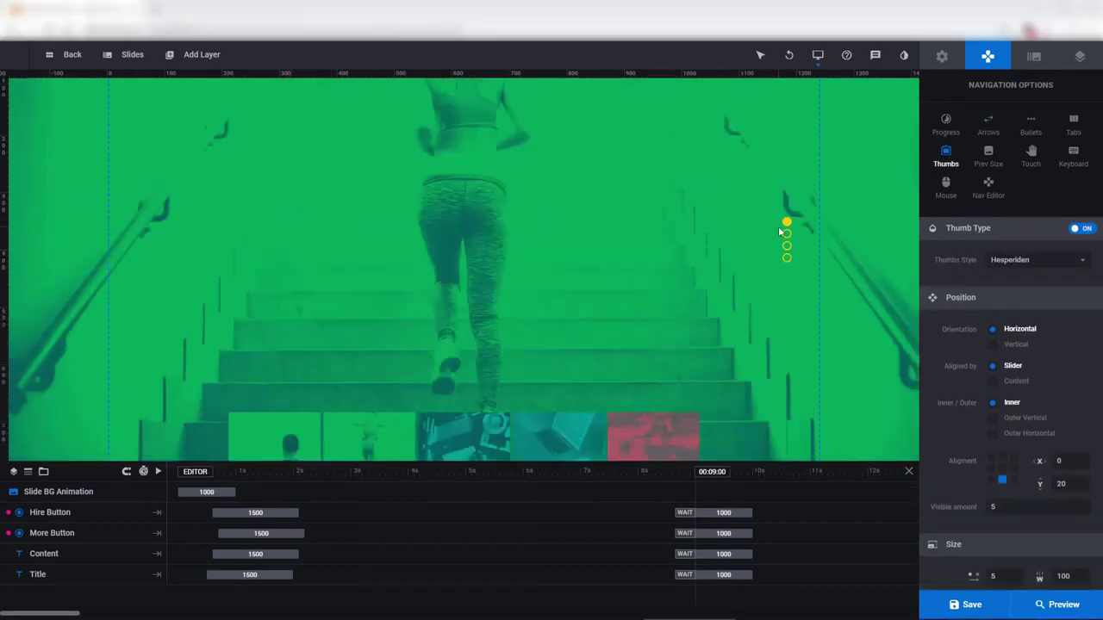